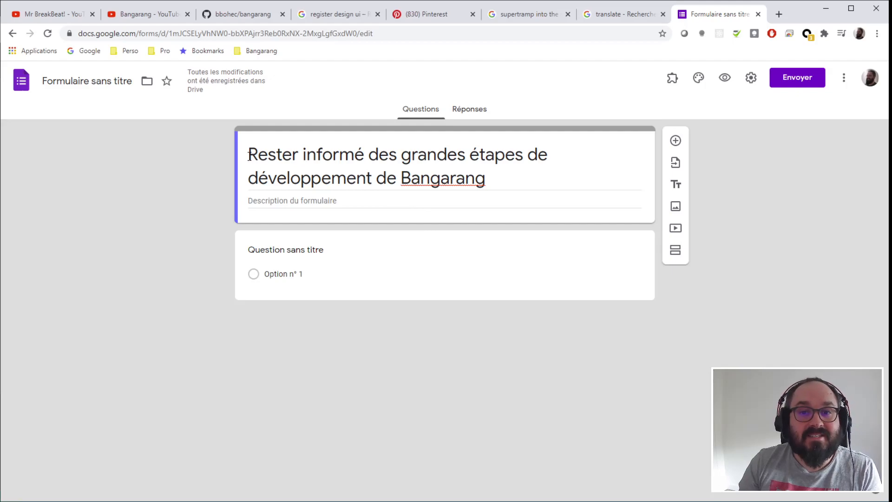
- Title the form 'Rester informé des grandes étapes de développement de Bangarang'
drag(249, 158, 495, 175)
click(139, 257)
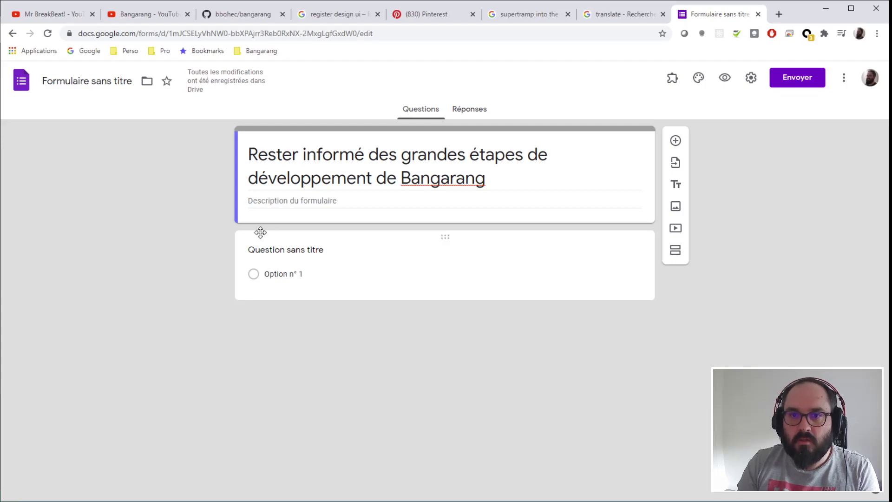
- Write the form description about being told when a demo is public and Bangarang is officially released
click(311, 203)
text(Le but de ce formulaire es)
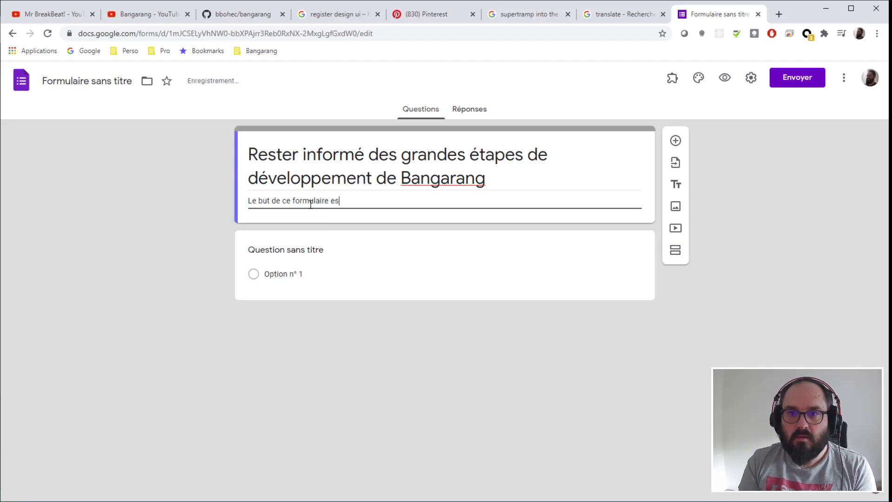
text(t juste de vous tenir informé)
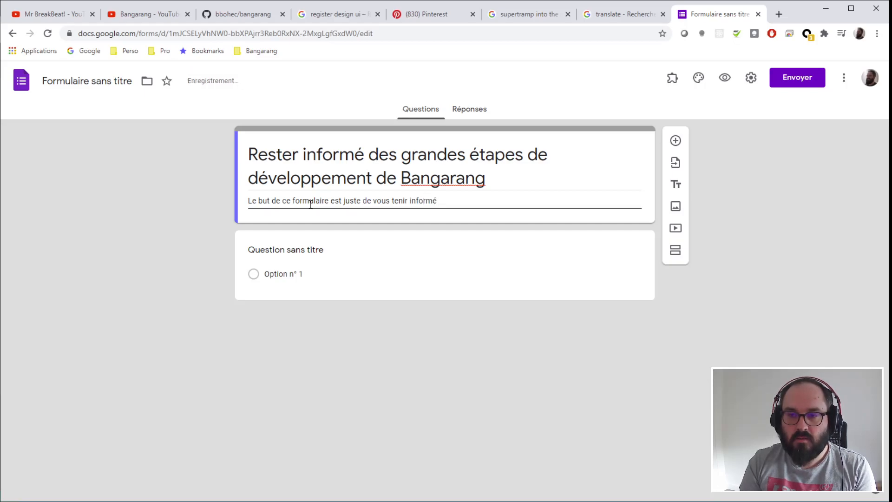
text( lorsqu'une)
text( démonstra)
text(tion)
text( est utilisa)
text(ble)
key(BackSpace)
key(BackSpace)
key(BackSpace)
key(BackSpace)
key(BackSpace)
key(BackSpace)
key(BackSpace)
key(BackSpace)
key(BackSpace)
key(BackSpace)
key(BackSpace)
text(disponible publiquement)
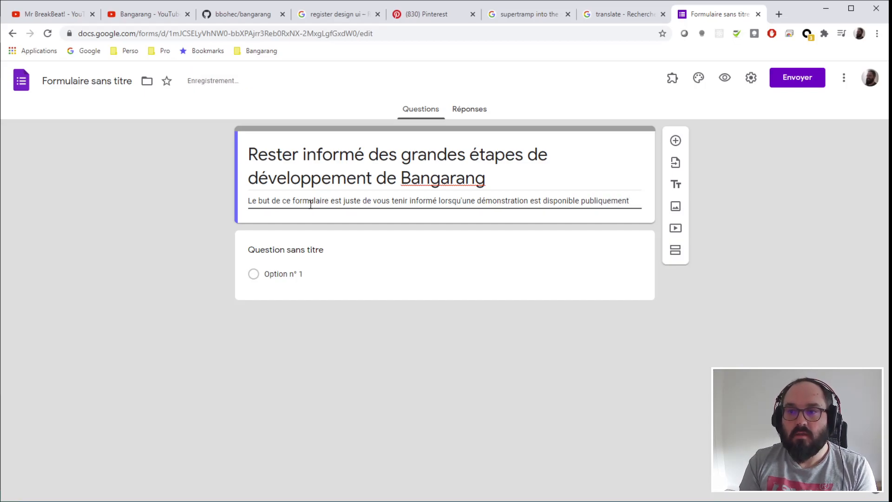
text( et lorsque le)
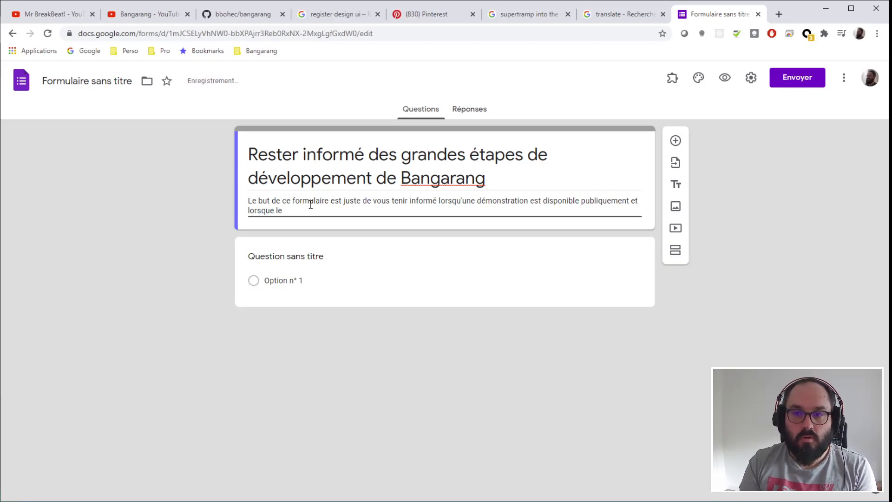
key(BackSpace)
key(BackSpace)
key(BackSpace)
text(Bangarang)
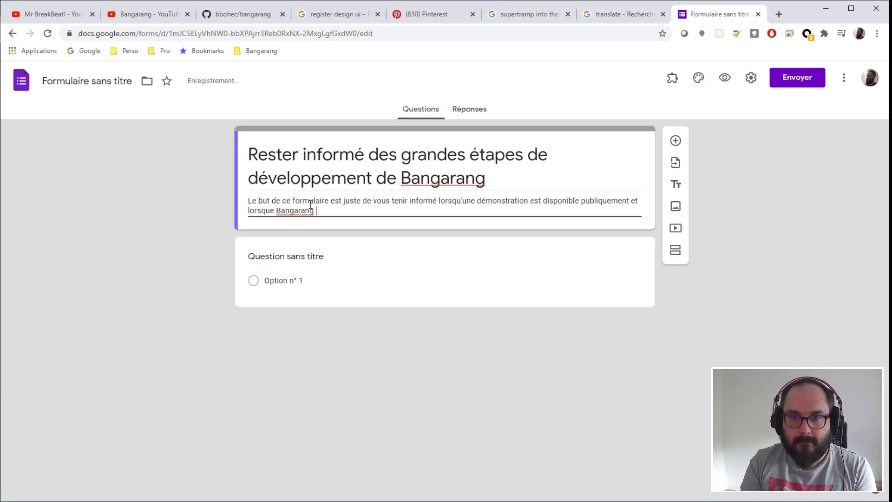
text( sera )
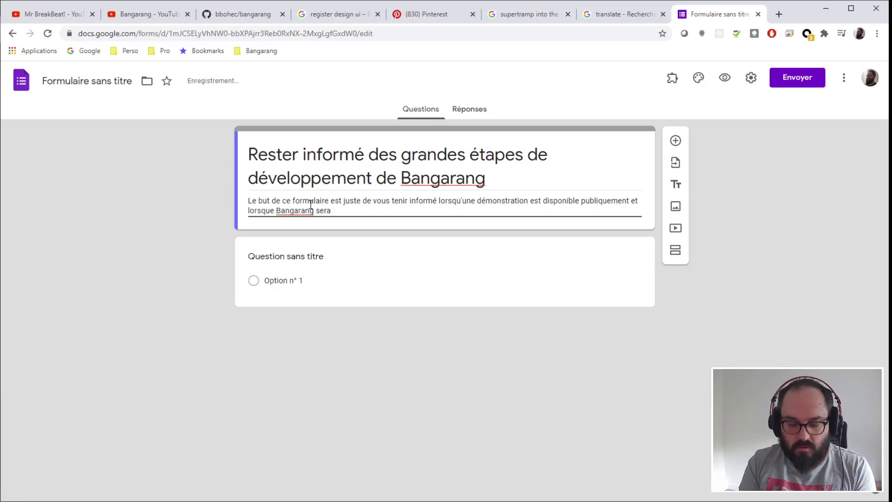
text(di)
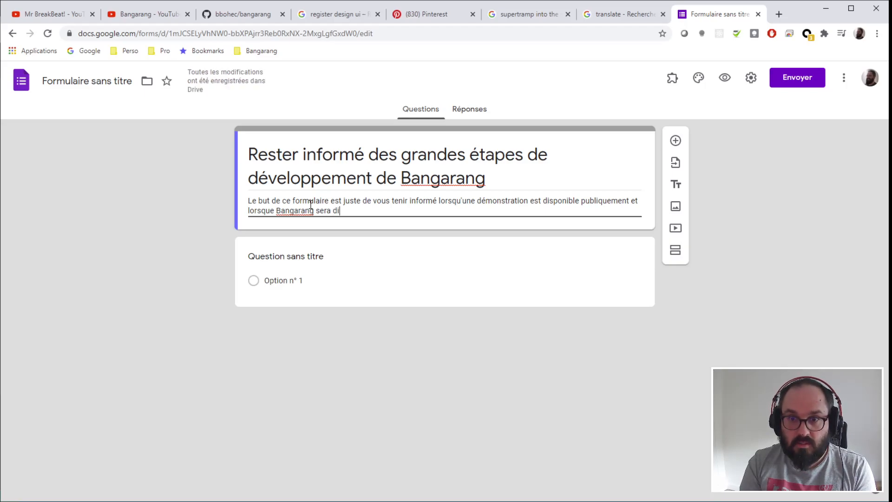
text(sponible en product)
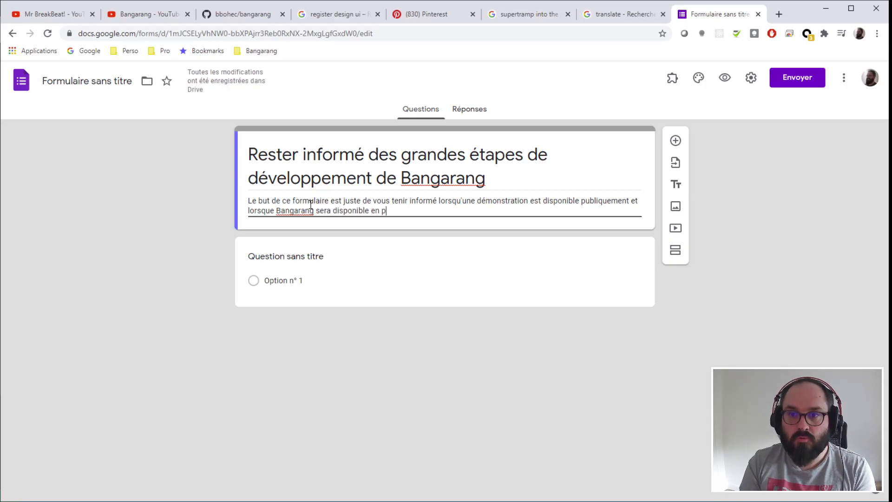
key(BackSpace)
key(BackSpace)
key(BackSpace)
key(BackSpace)
key(BackSpace)
key(BackSpace)
key(BackSpace)
key(BackSpace)
key(BackSpace)
key(BackSpace)
key(BackSpace)
key(BackSpace)
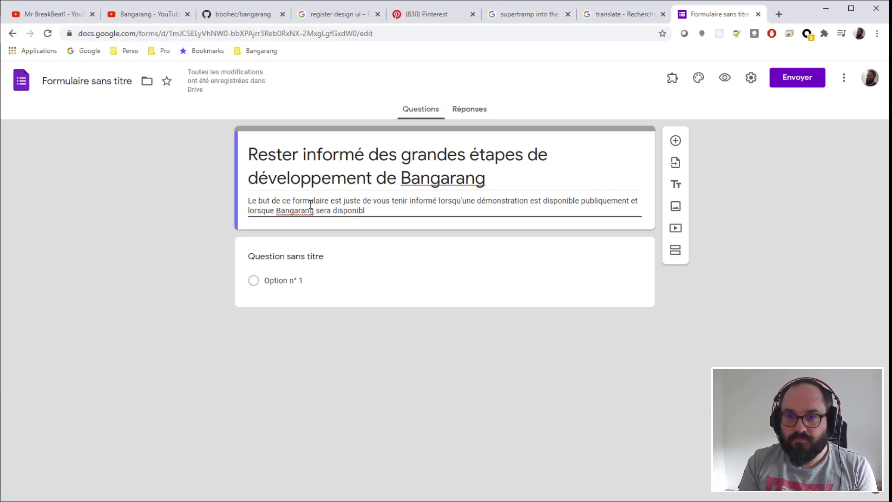
key(BackSpace)
key(BackSpace)
key(BackSpace)
key(BackSpace)
key(BackSpace)
key(BackSpace)
key(BackSpace)
key(BackSpace)
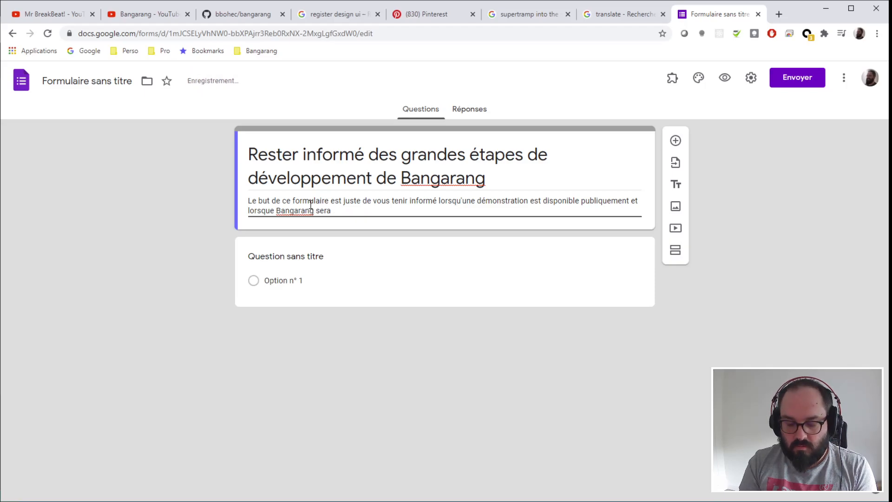
text(s)
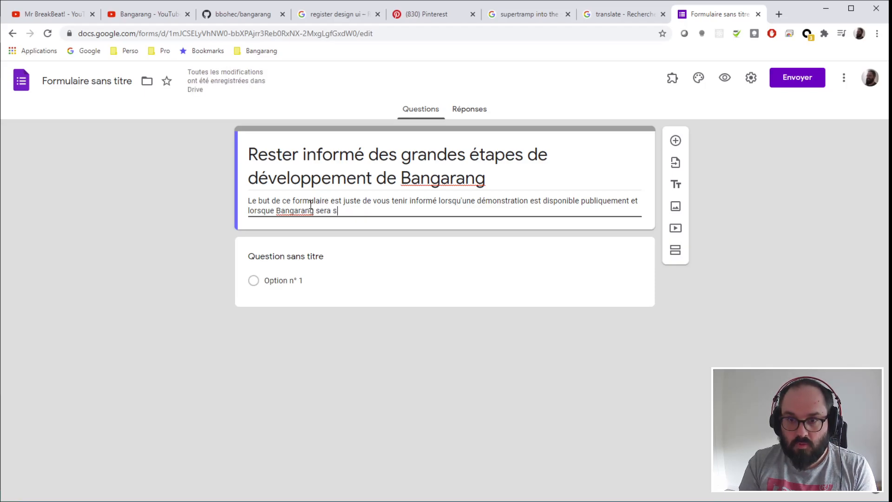
text(orti o)
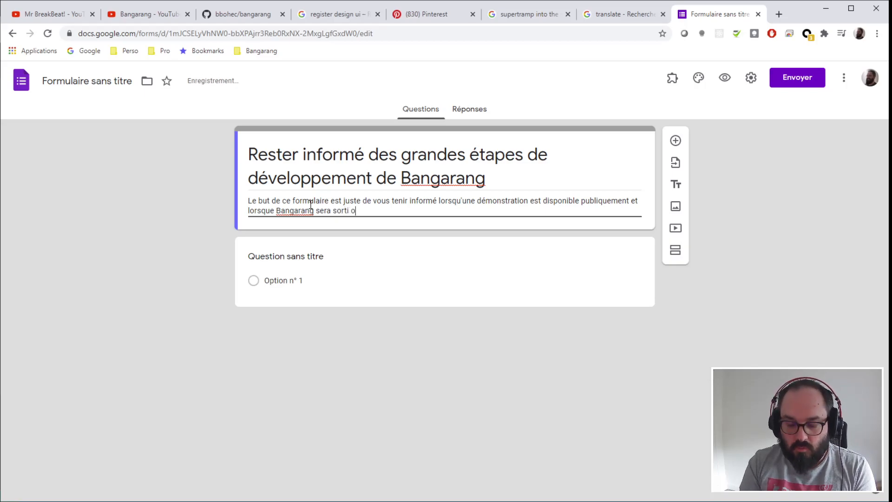
text(fficiellement.)
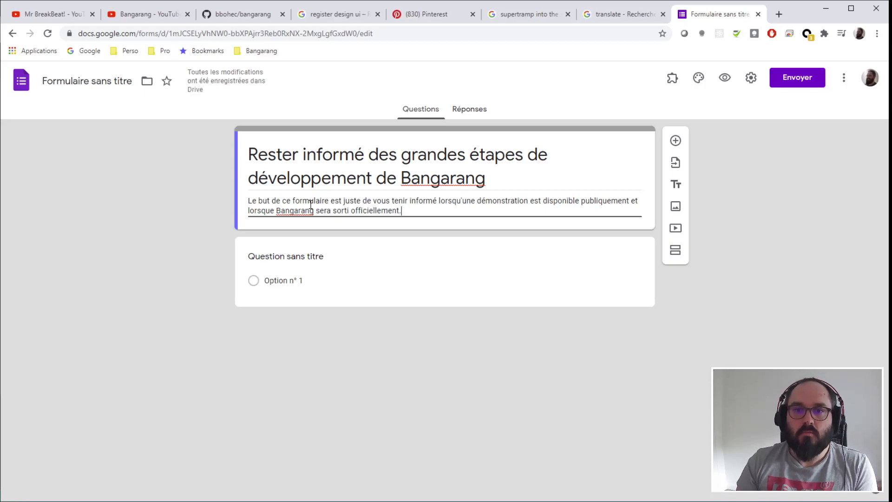
drag(467, 201, 603, 205)
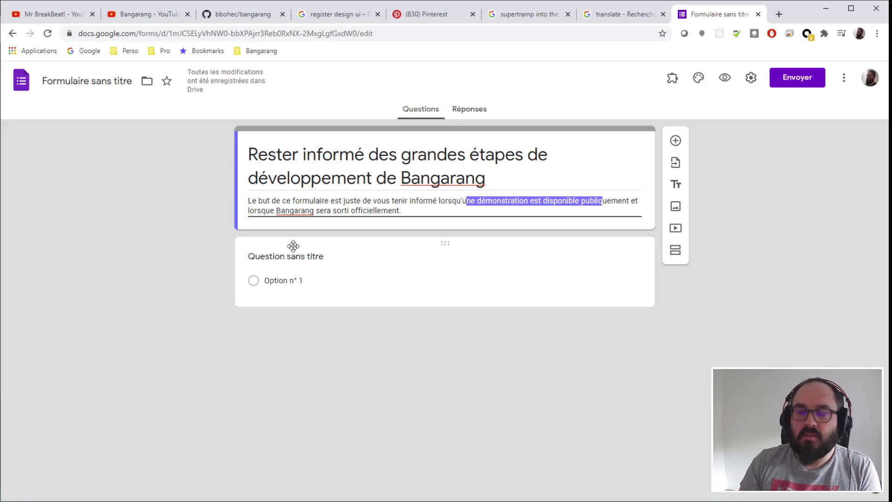
click(772, 246)
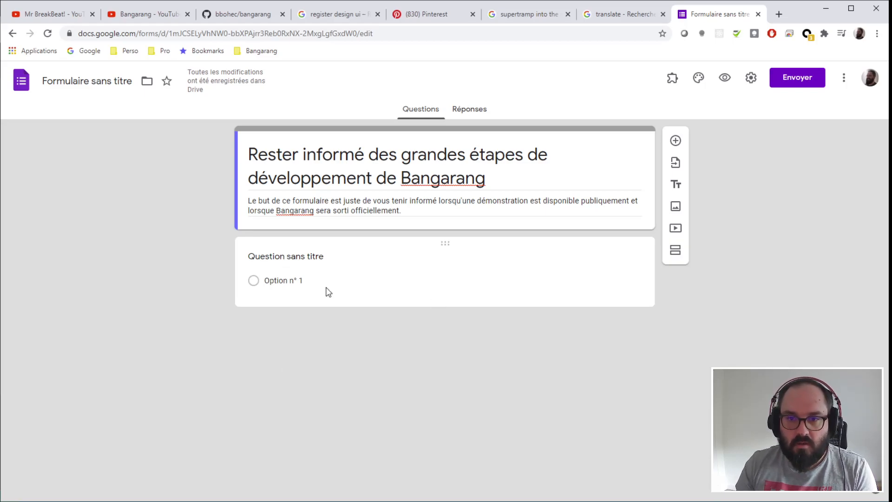
- Change the untitled multiple-choice question into a short-answer question
click(320, 257)
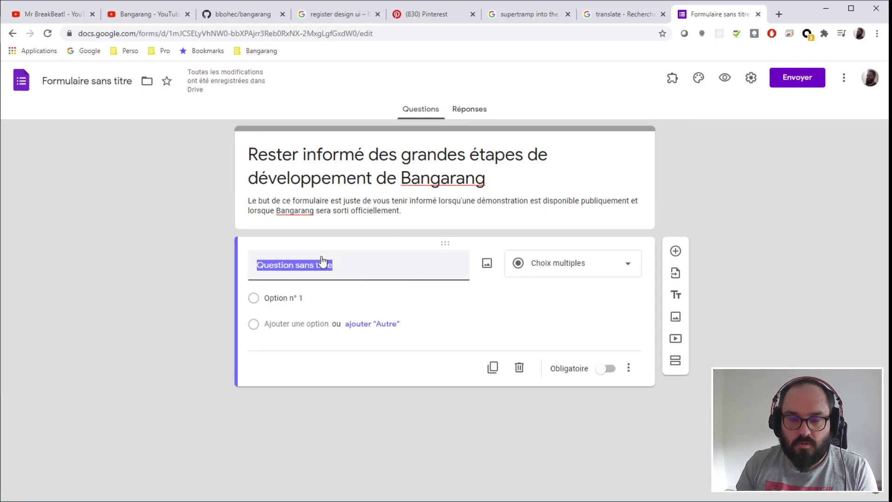
click(612, 273)
click(554, 171)
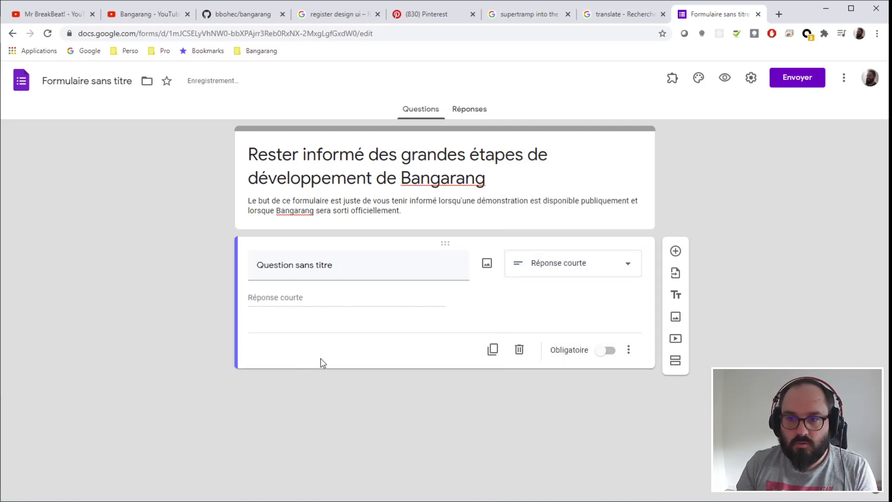
click(328, 276)
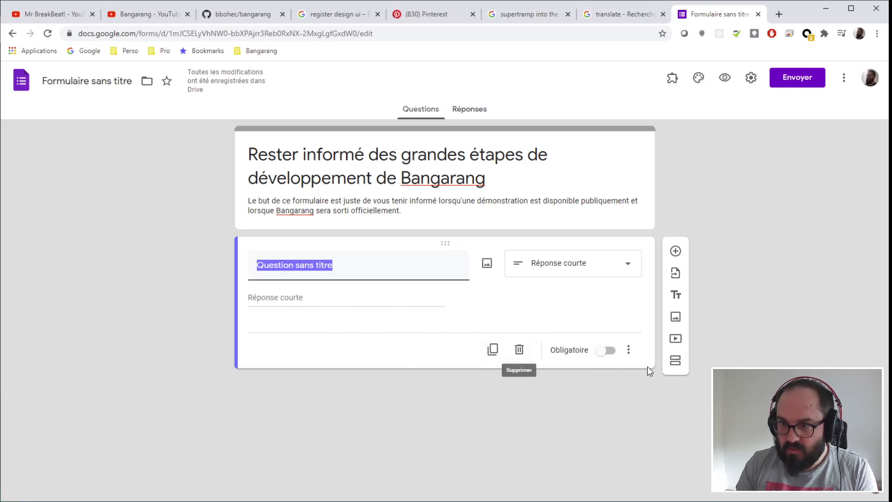
- Add response validation and try regular-expression conditions such as Correspond à
click(633, 360)
click(671, 420)
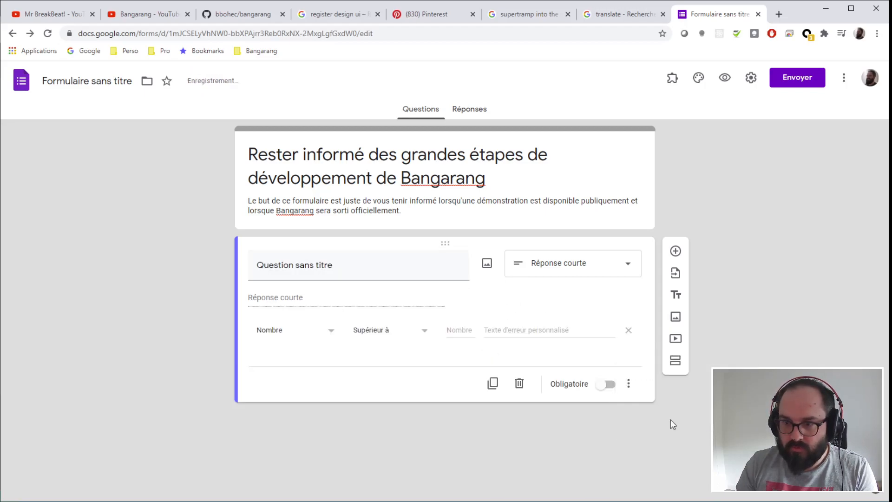
click(320, 334)
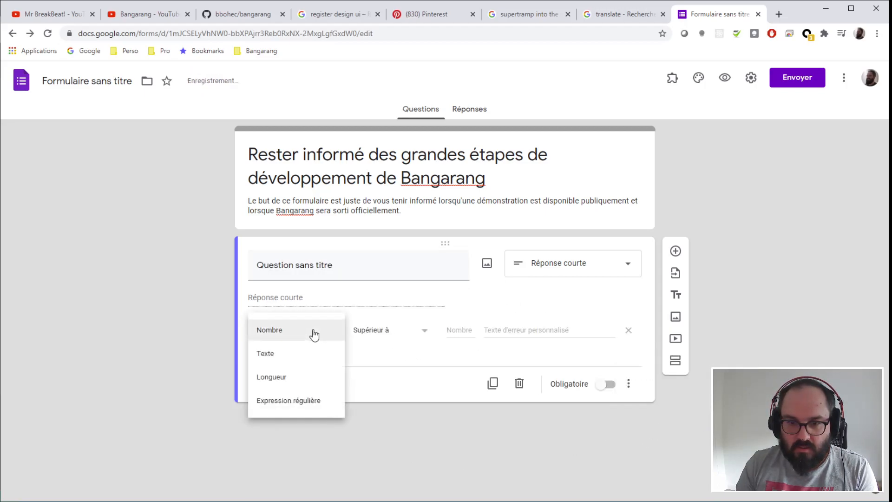
click(301, 401)
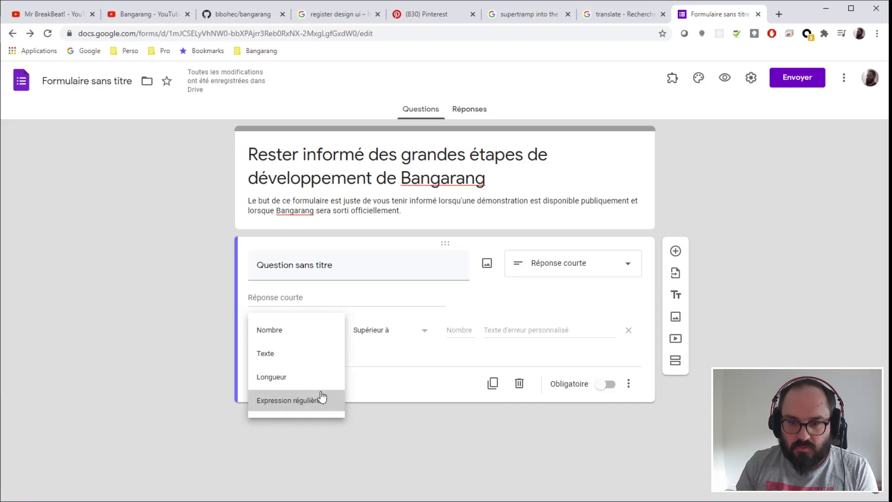
click(400, 333)
click(398, 333)
click(470, 329)
click(390, 335)
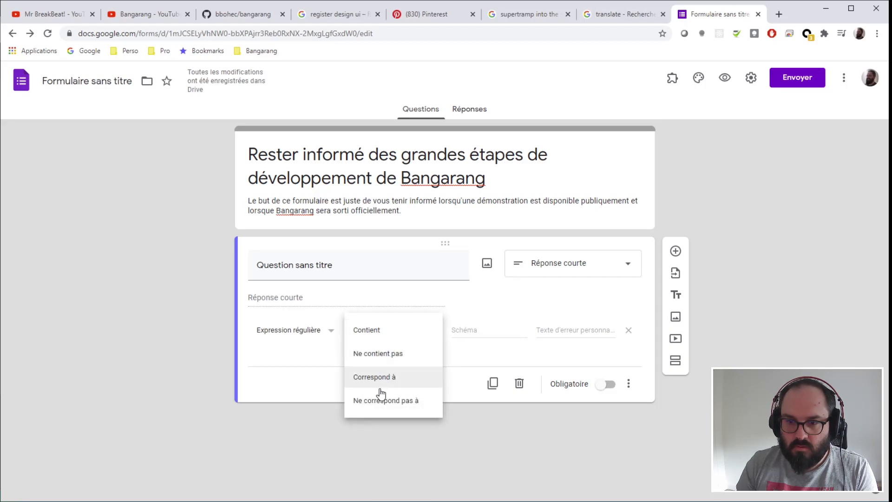
click(390, 374)
click(504, 329)
click(565, 330)
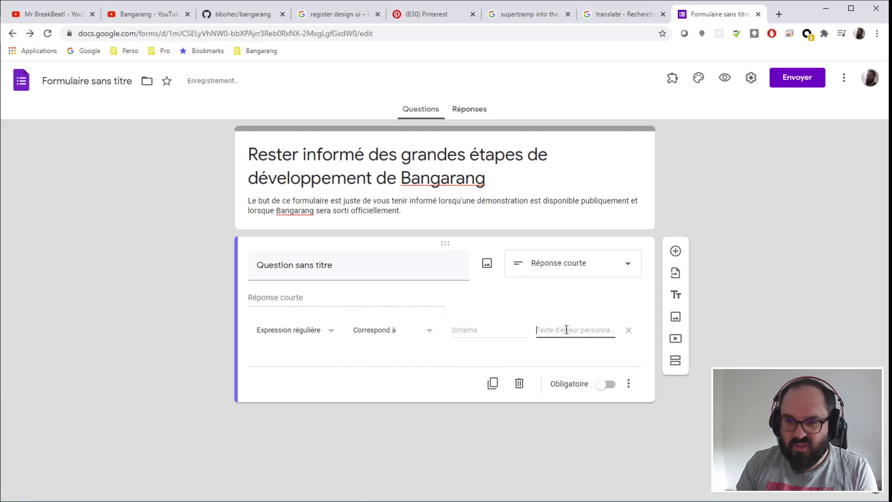
click(398, 332)
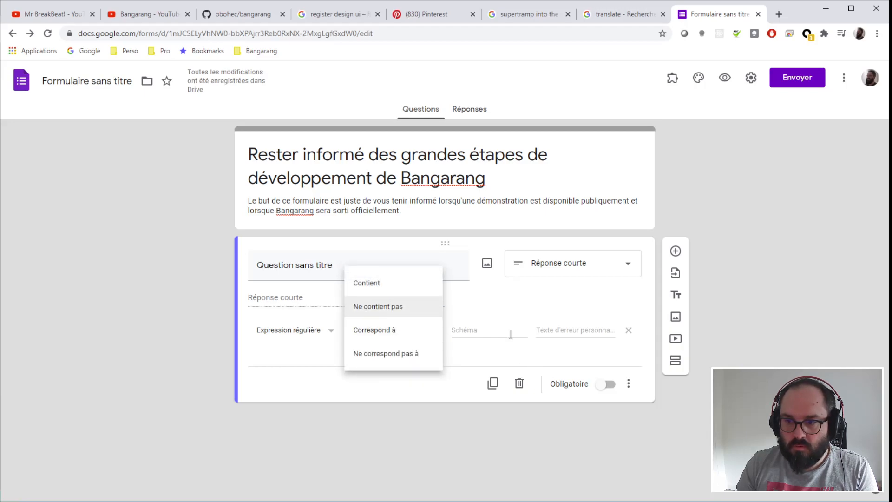
click(541, 356)
- Switch the validation to Texte requiring an e-mail address
click(629, 384)
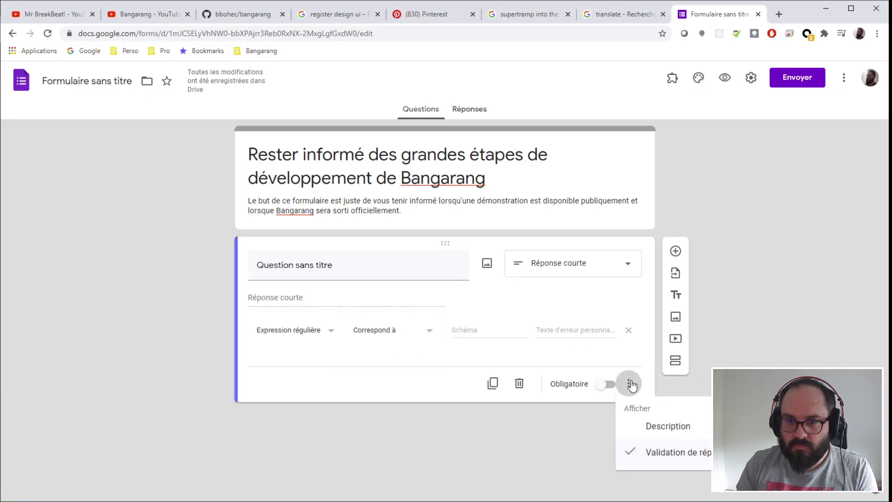
click(329, 335)
click(329, 335)
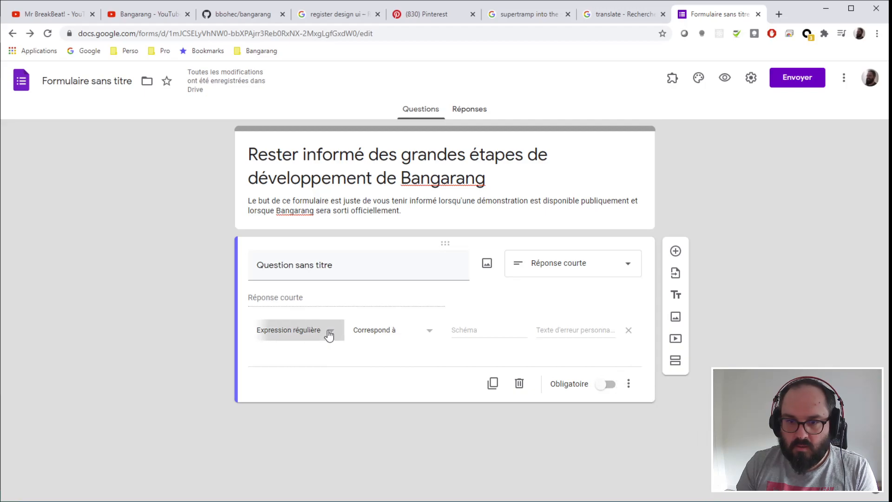
click(289, 288)
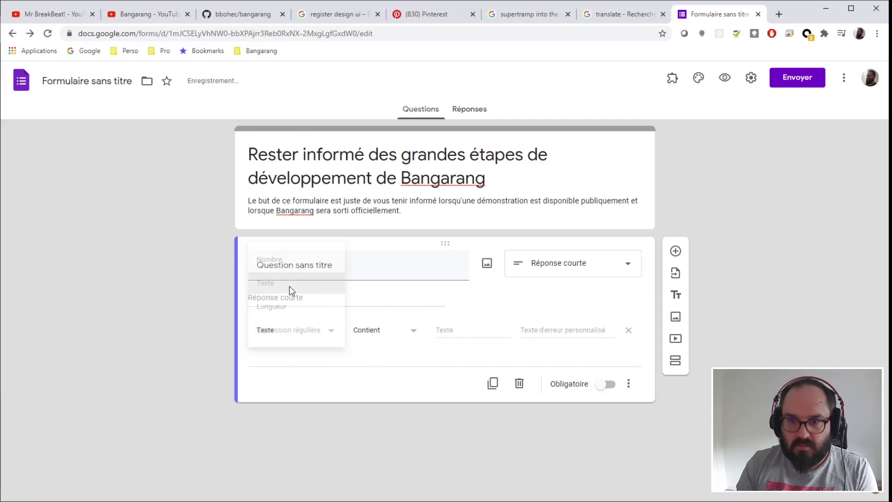
click(395, 335)
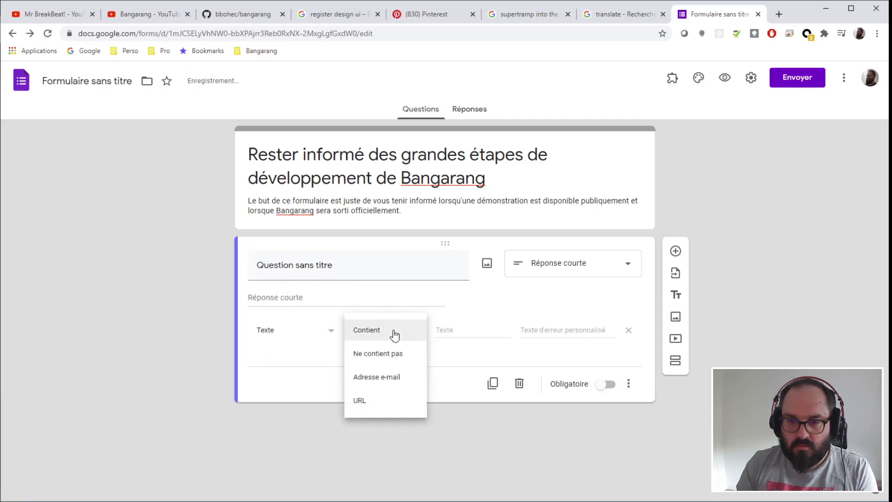
click(376, 382)
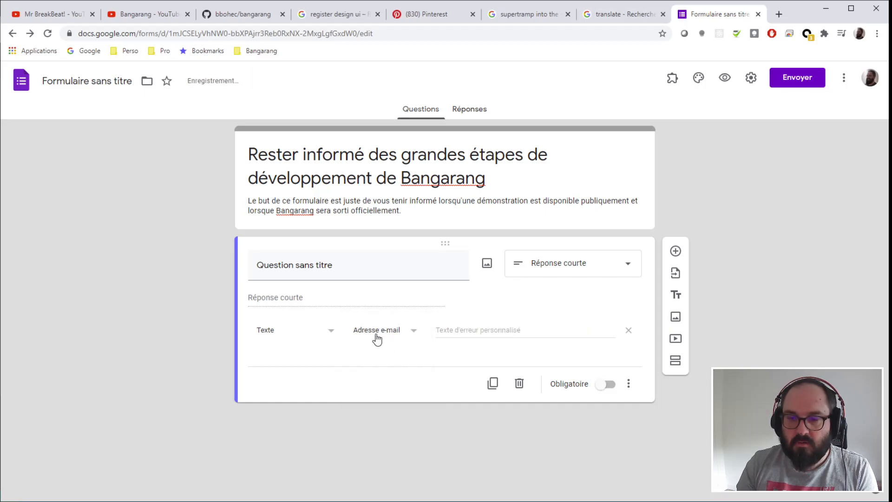
- Set the custom error message to 'Adresse e-mail non valide.', fixing the misspelled 'Addresse'
click(480, 334)
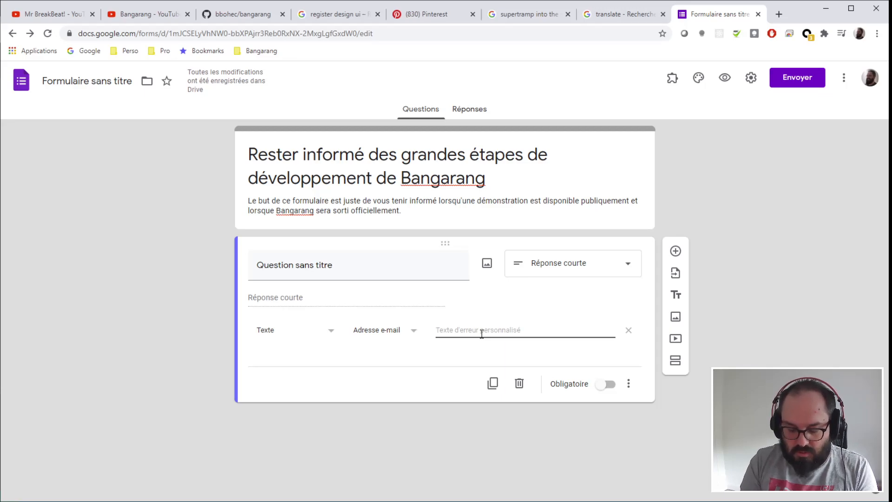
text(Addresse)
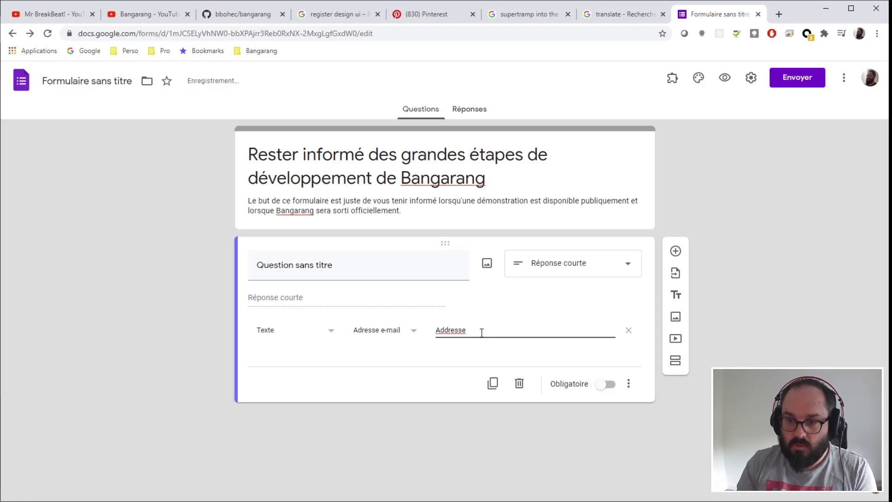
right_click(458, 333)
click(470, 344)
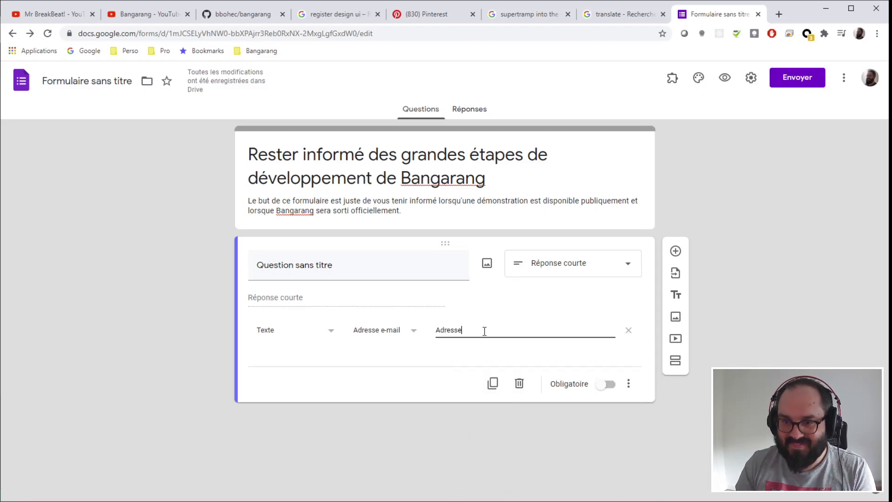
text(e-mail)
text(n)
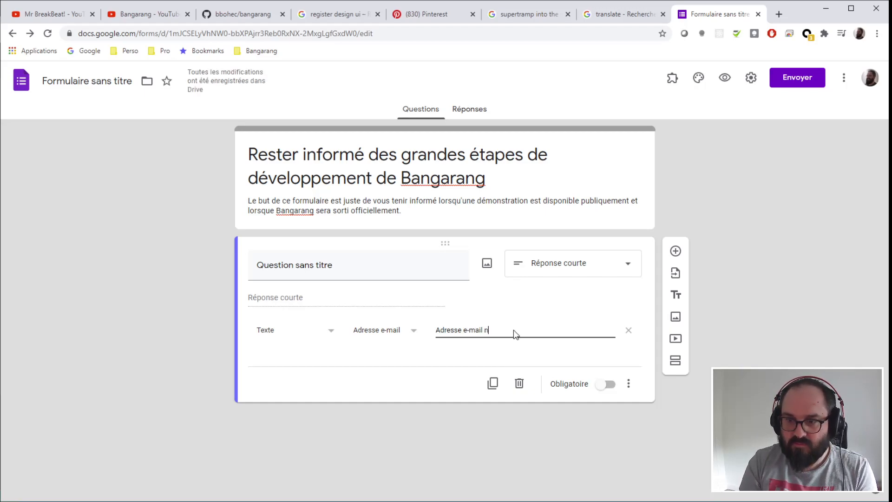
text(on valide.)
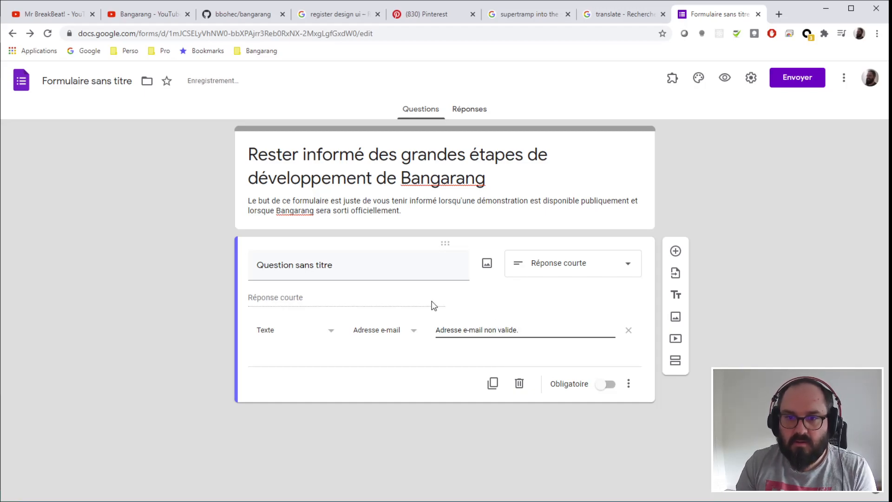
- Title the question 'Votre e-mail pour rester informé' and add the withdraw/modify e-mail sentence to the description
click(302, 268)
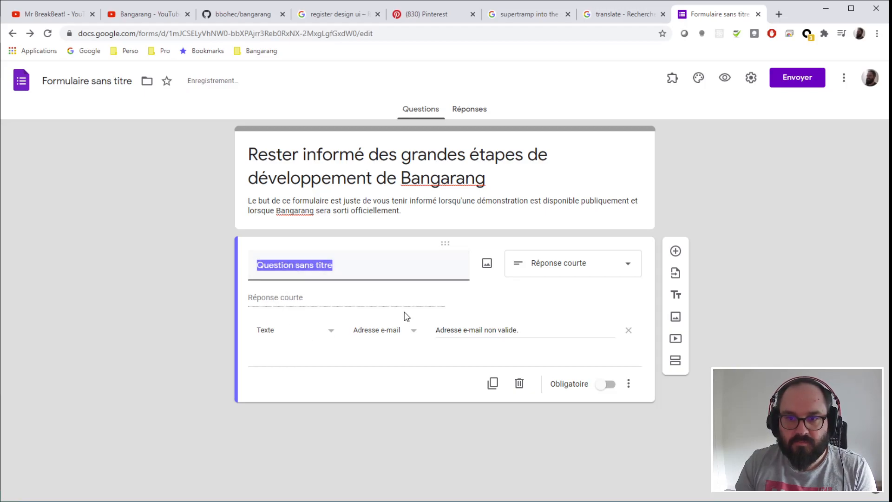
text(Votre)
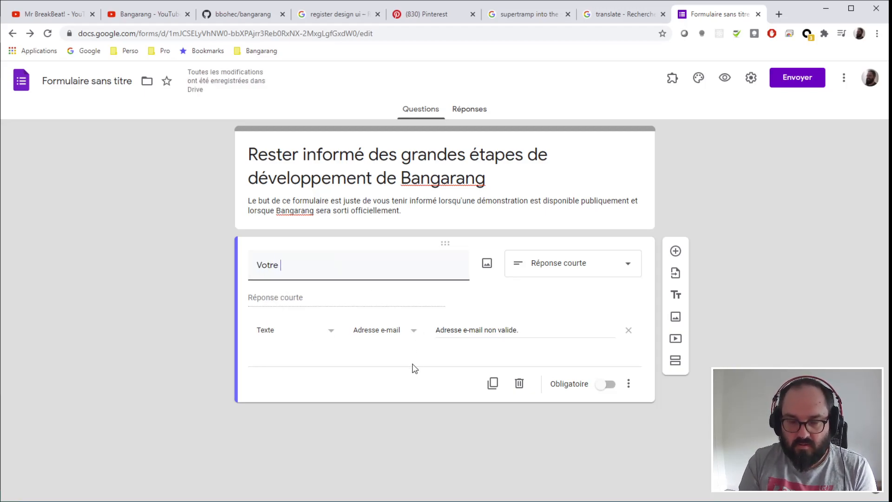
text( e-mail pour rester)
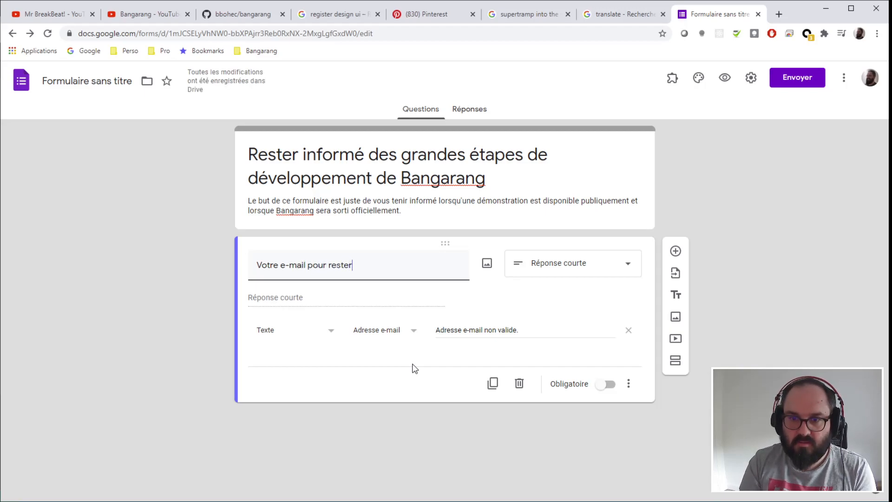
text( informé.)
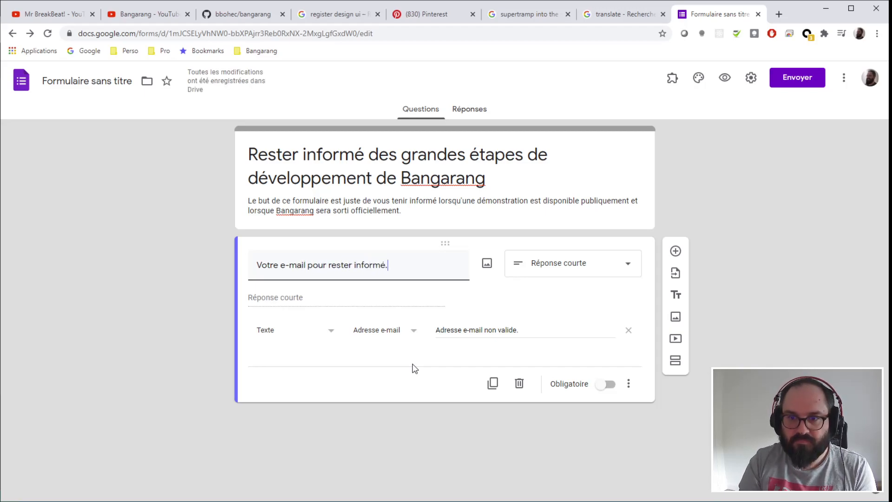
triple_click(422, 199)
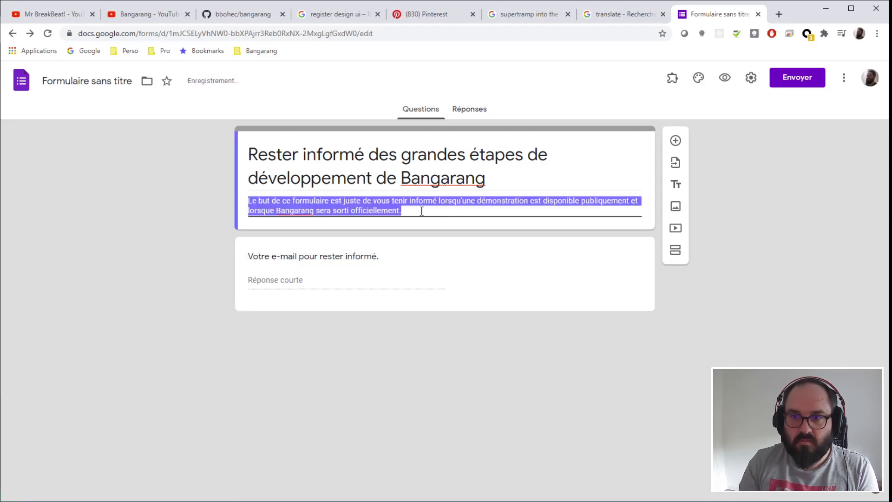
click(421, 211)
key(Return)
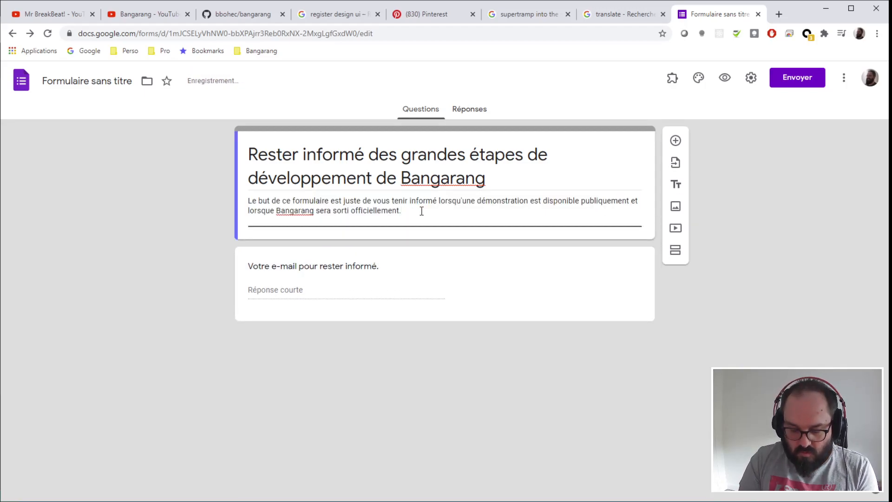
text(v)
key(Menu)
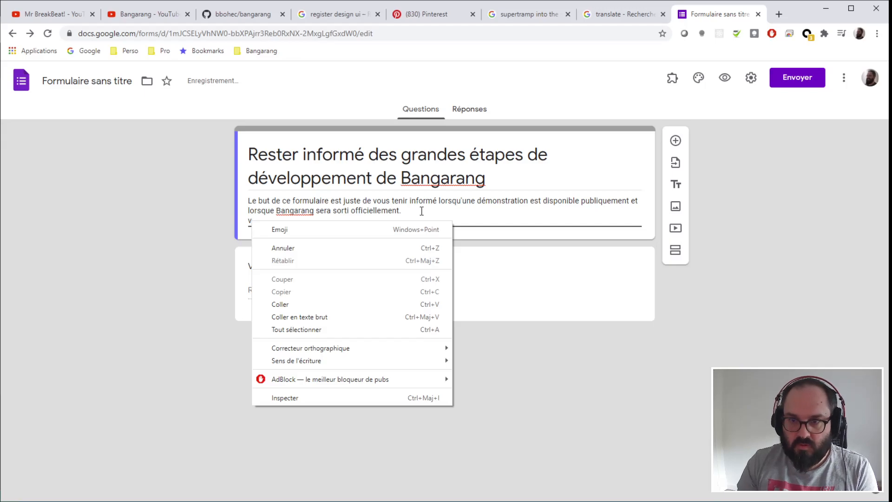
key(Escape)
text(ous pouvez à tout moment r)
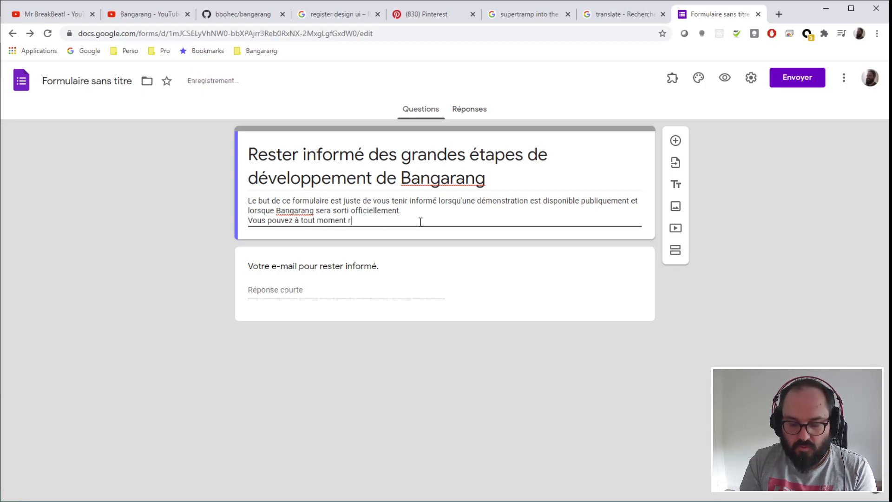
text(etirer votre email de ce)
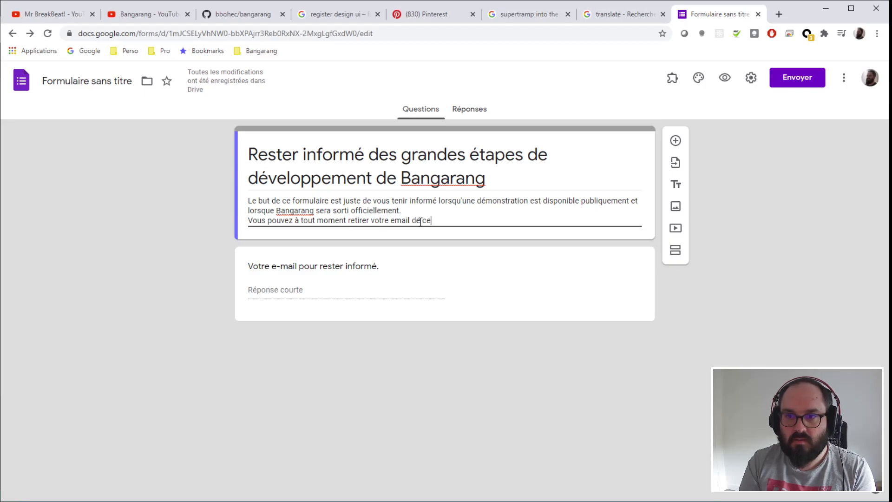
key(BackSpace)
key(BackSpace)
key(BackSpace)
key(BackSpace)
text(formuire.)
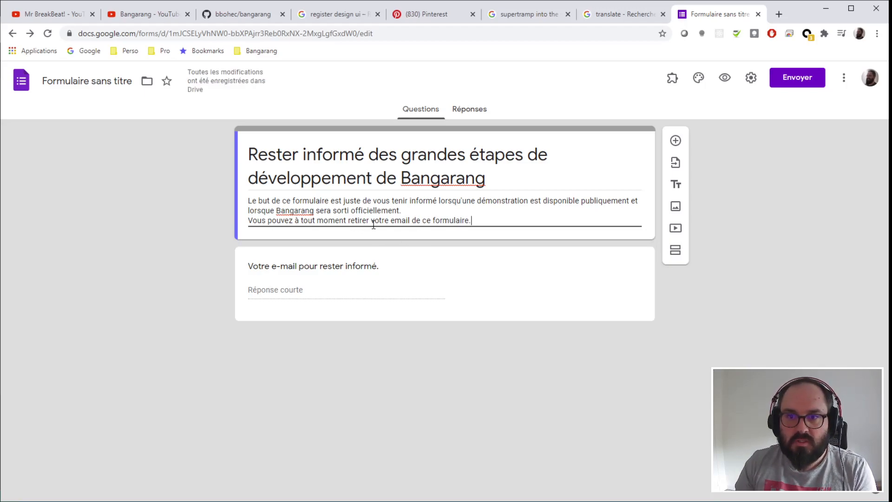
text(et/ou )
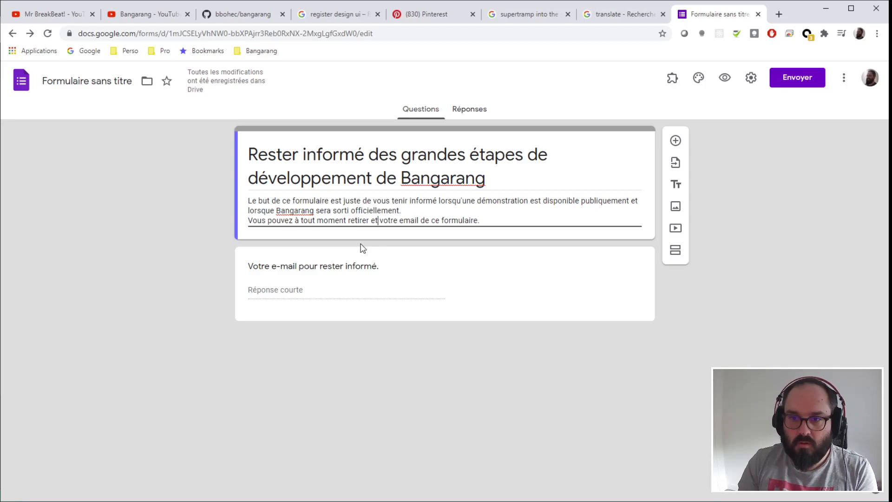
text(mo)
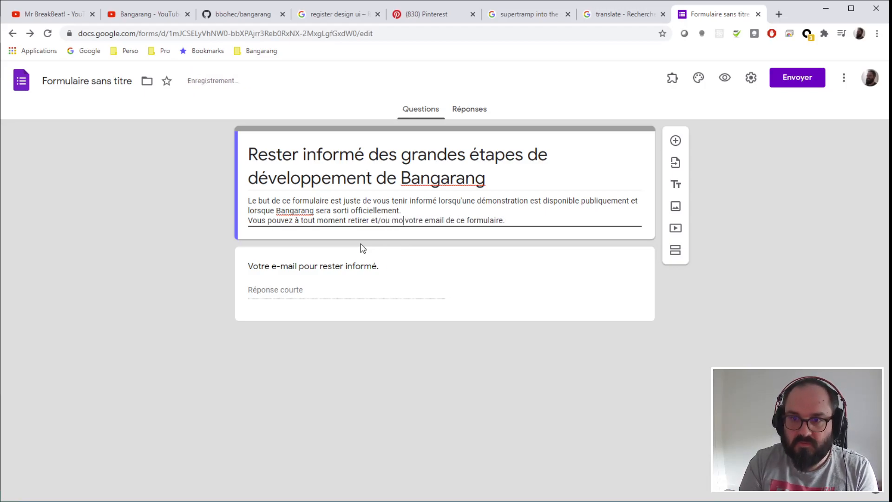
text(difier)
click(798, 318)
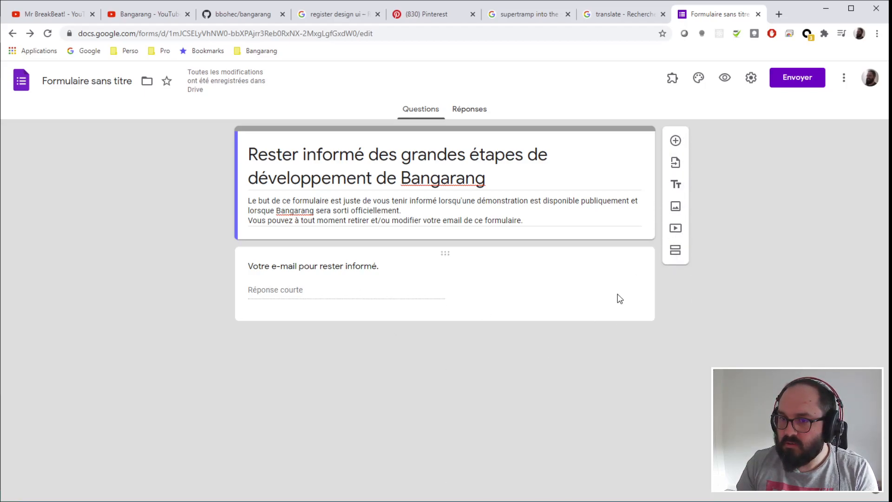
- Add a checkbox question below the e-mail question with the option 'J'accepte'
click(677, 145)
drag(447, 249, 460, 423)
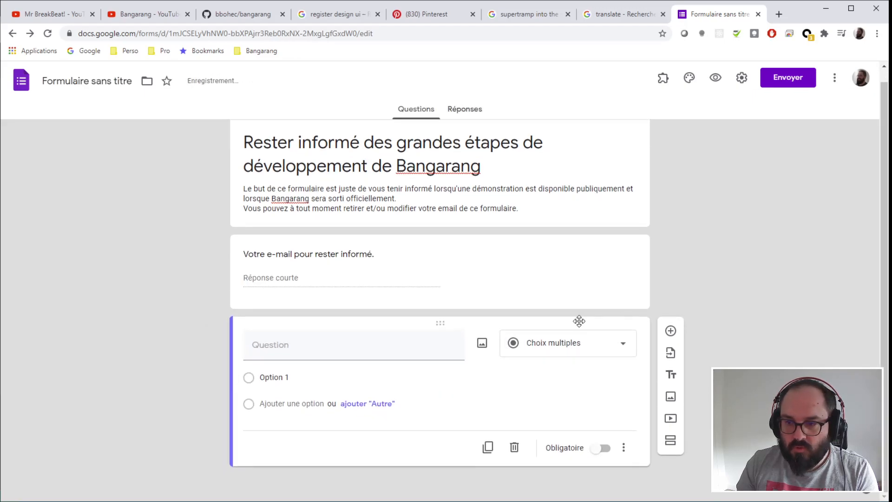
click(589, 354)
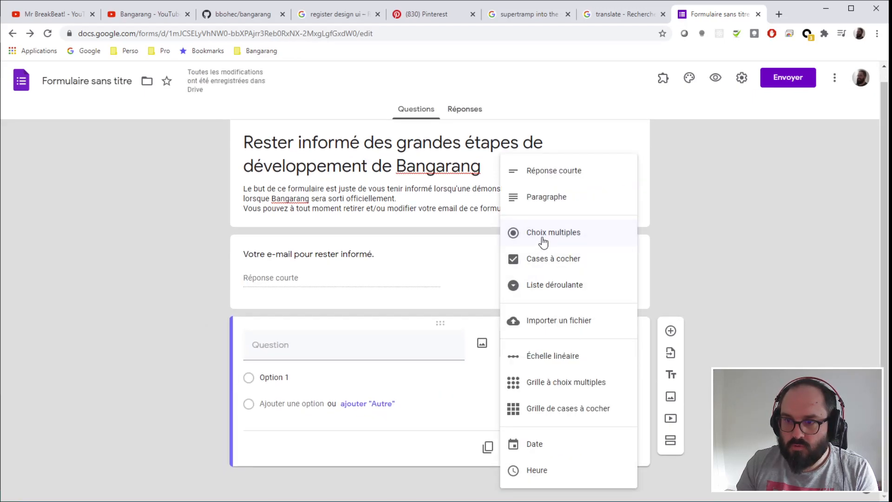
click(543, 259)
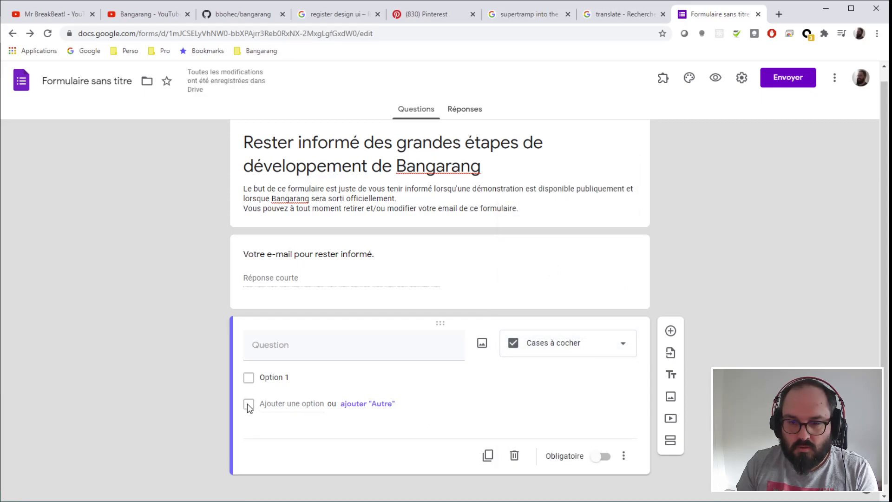
click(306, 376)
text(J'accepte)
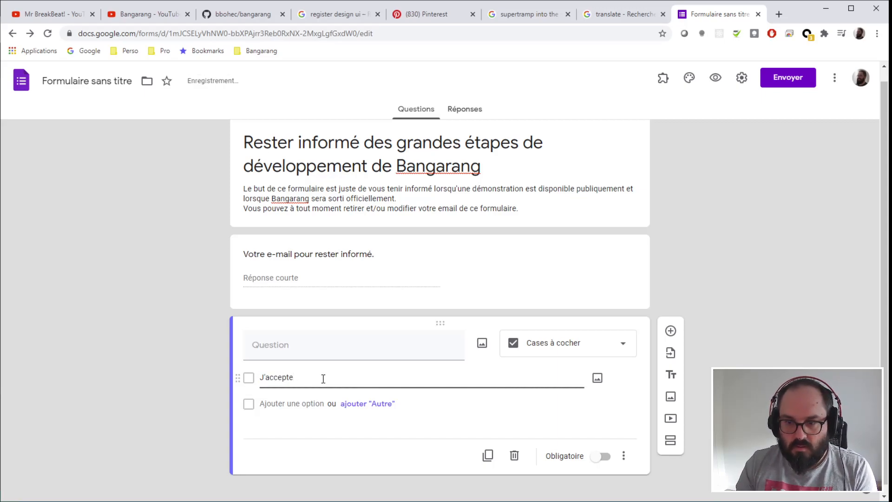
click(730, 341)
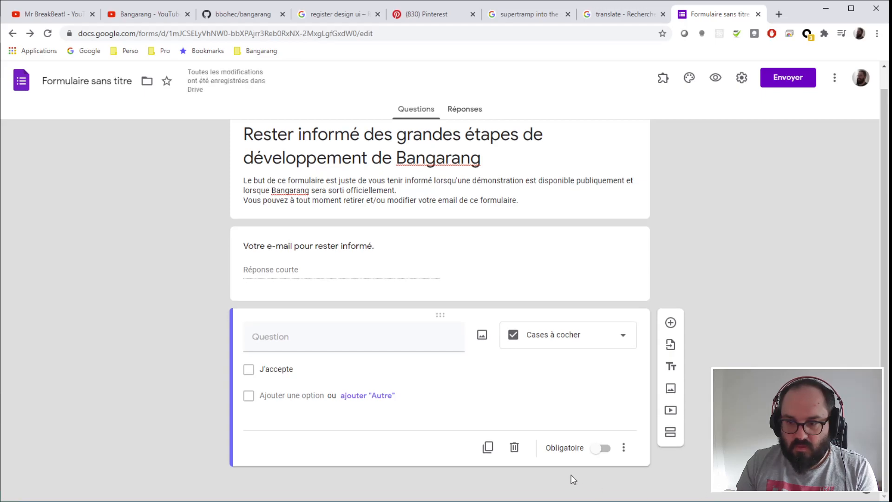
- Make both the checkbox question and the e-mail question required
click(602, 448)
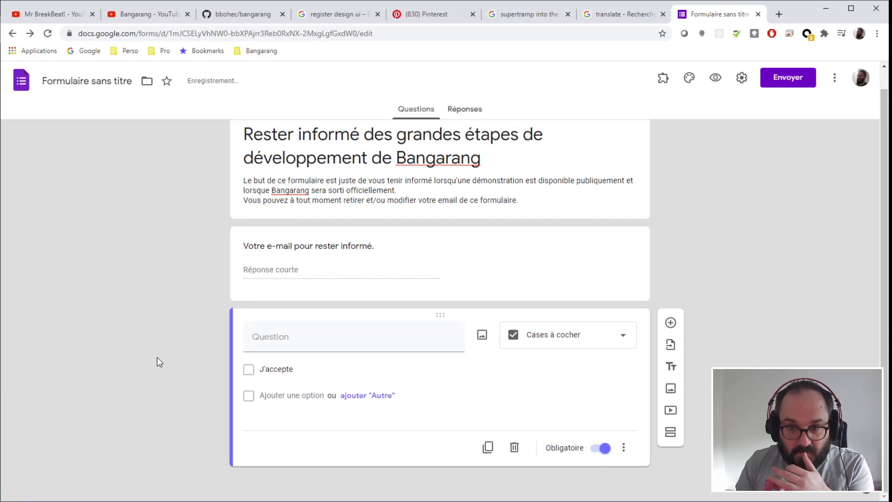
click(618, 259)
click(600, 373)
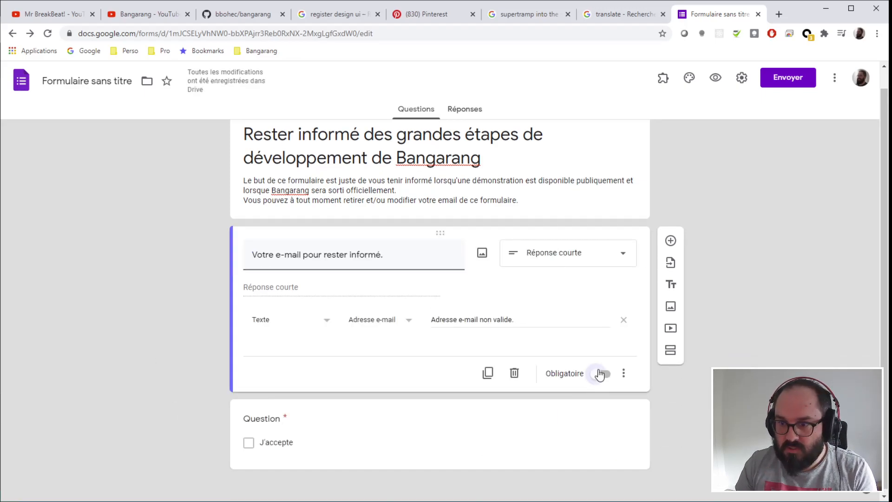
click(325, 446)
click(310, 339)
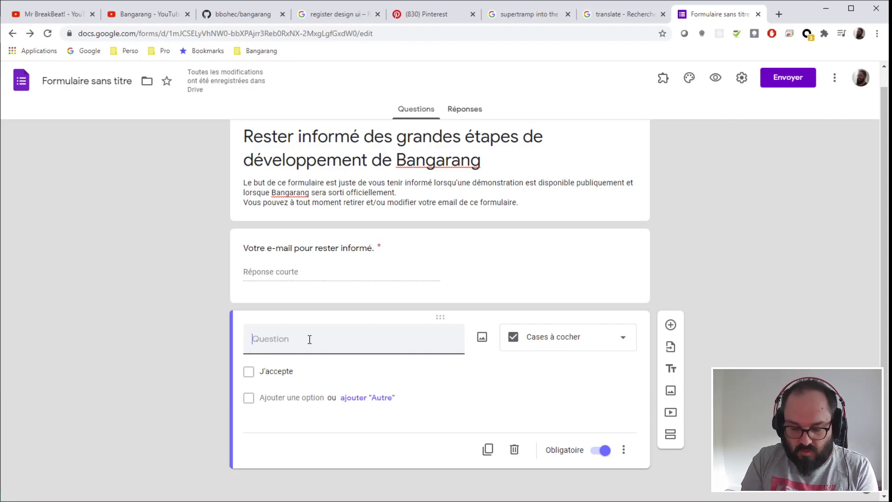
- Title the checkbox question 'M'autorisez-vous à conserver votre e-mail a…', correcting 'Authorisez' to 'Autorisez'
text(Auth)
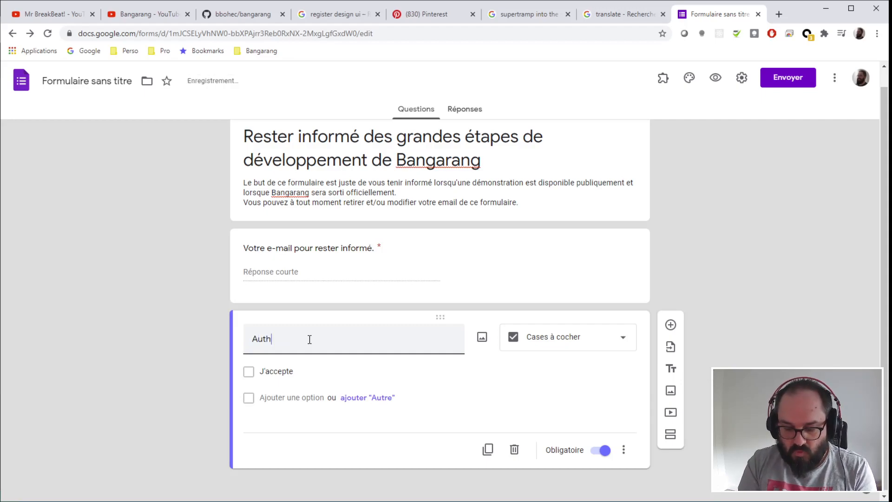
text(orisez)
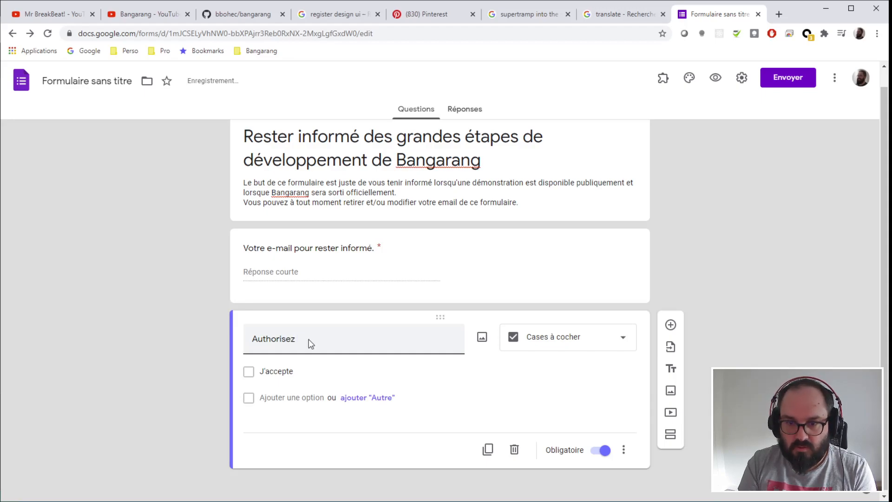
text(-vous)
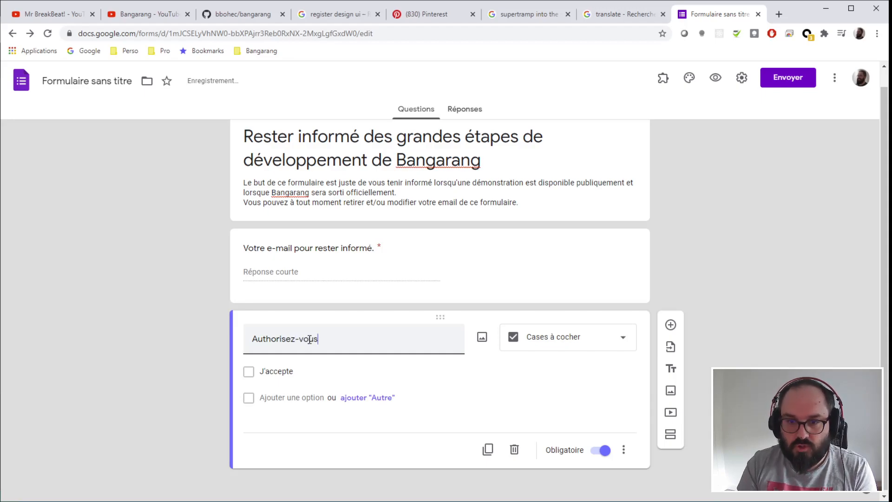
right_click(280, 342)
click(316, 347)
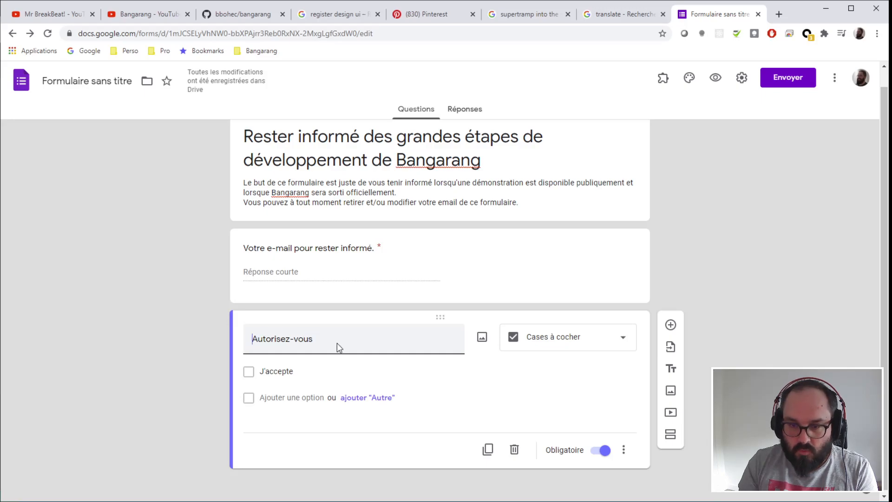
text(M'autori)
text(sez-vo)
text(us à conserve)
text(r )
text(votre )
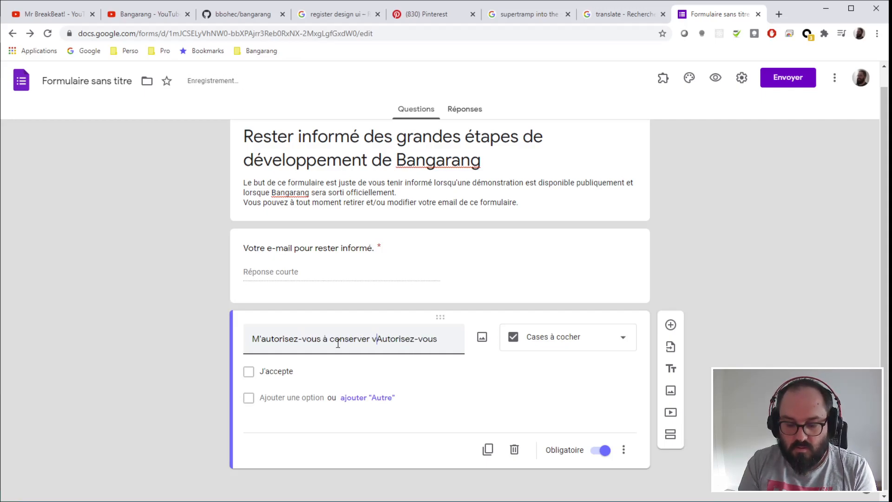
text(em)
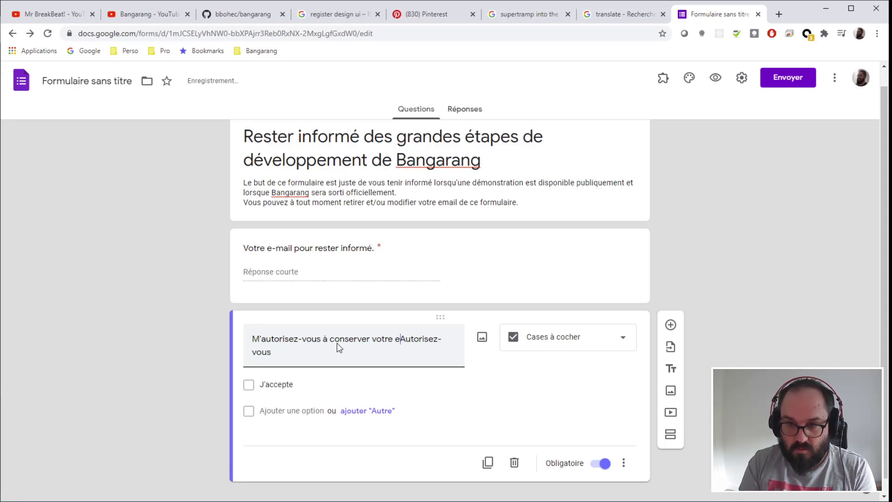
key(BackSpace)
text(-mail a)
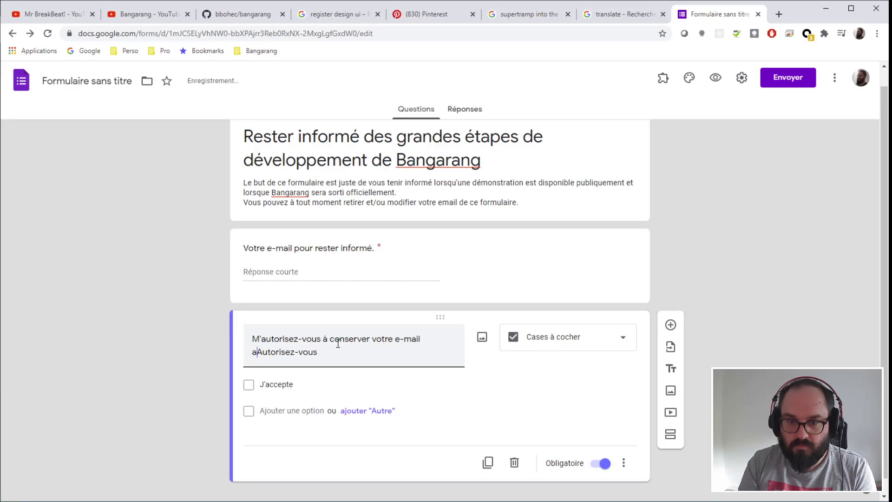
text(v)
key(BackSpace)
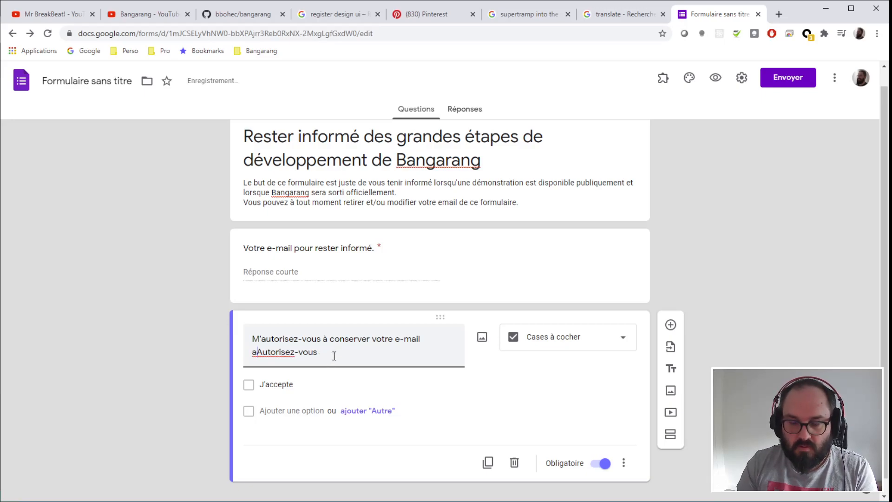
- In a new Chrome tab, search Google for 'phrase données personnelles'
click(779, 14)
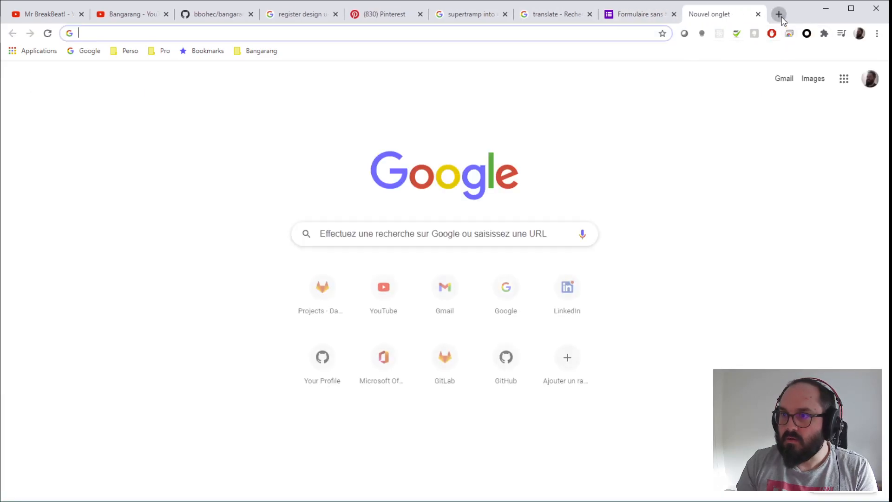
click(366, 233)
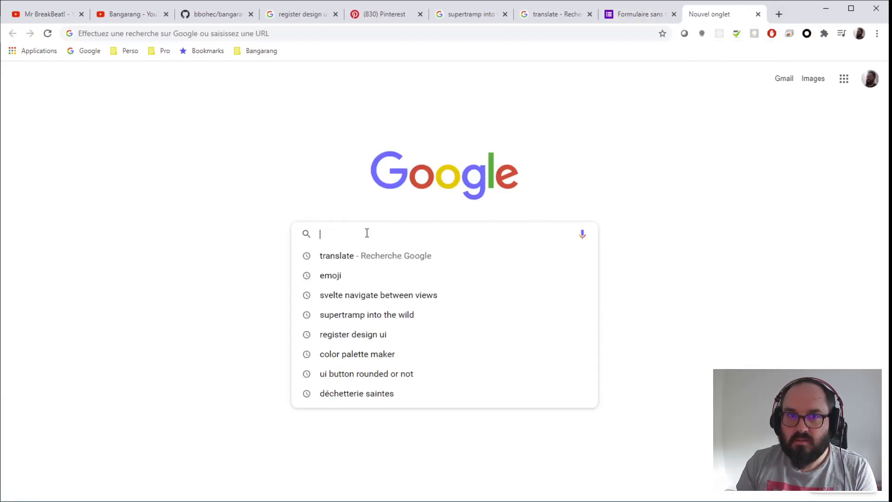
text(pint)
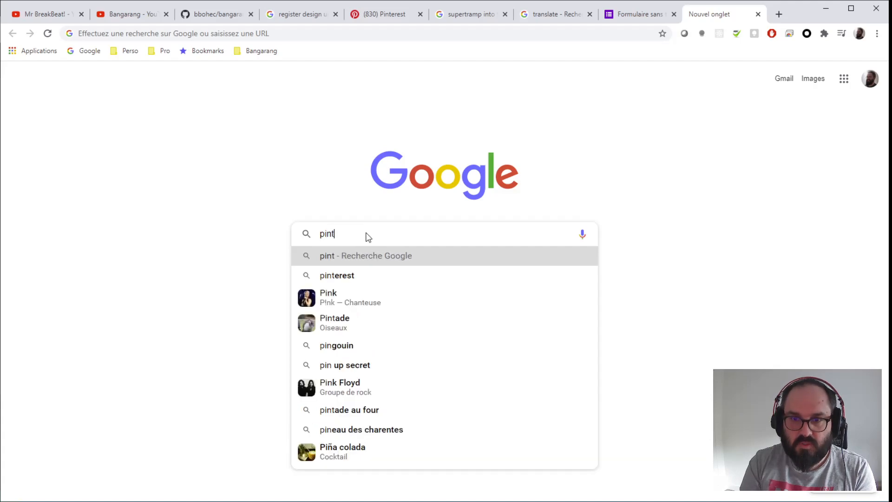
key(BackSpace)
key(BackSpace)
key(BackSpace)
key(BackSpace)
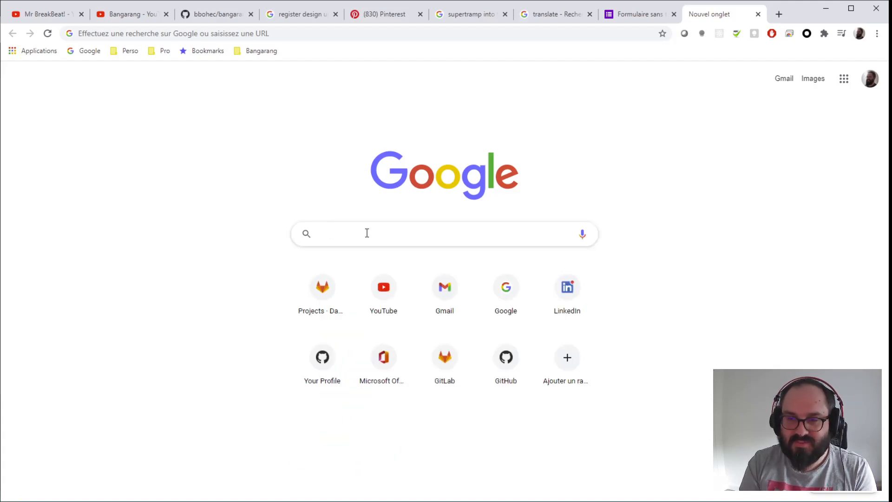
click(367, 234)
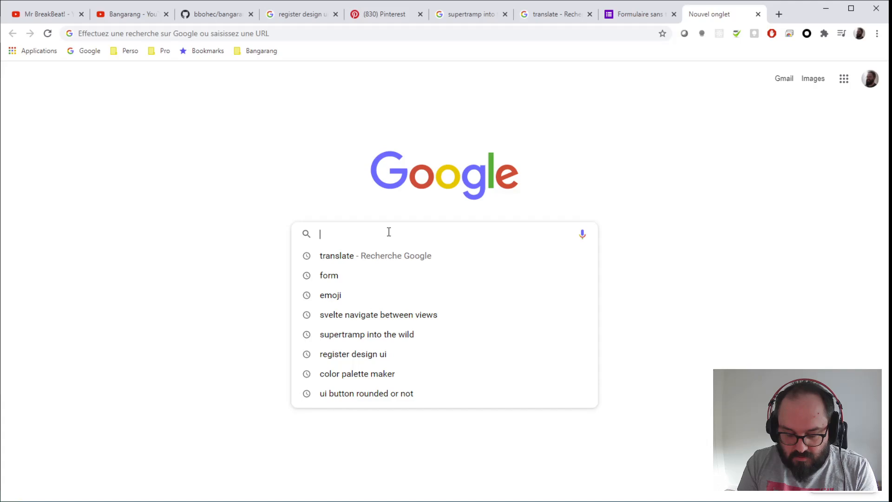
text(pras)
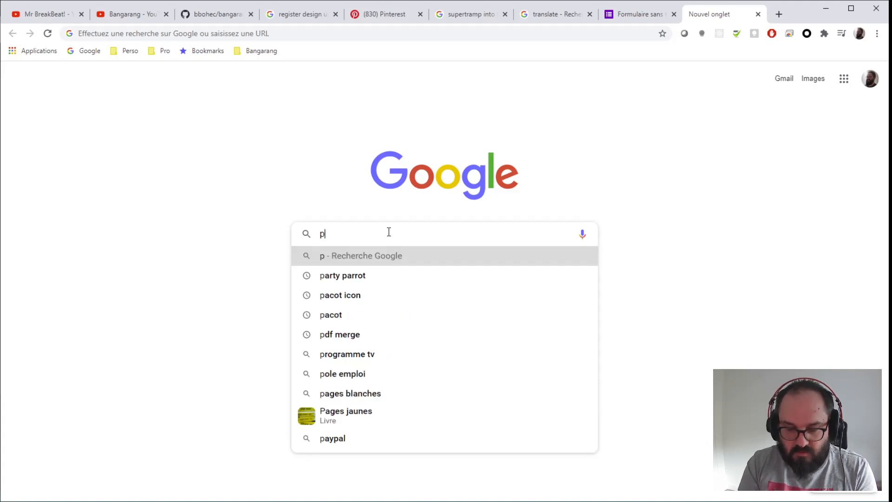
key(BackSpace)
key(BackSpace)
key(BackSpace)
text(h)
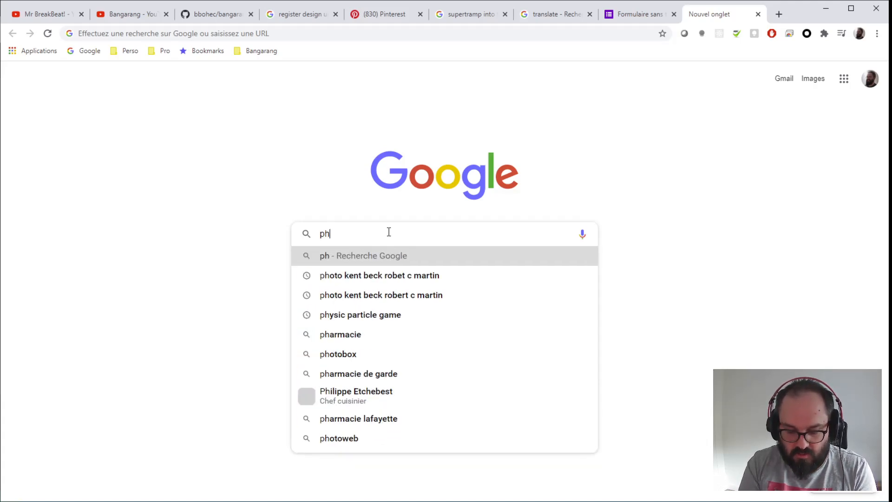
text(rase données per)
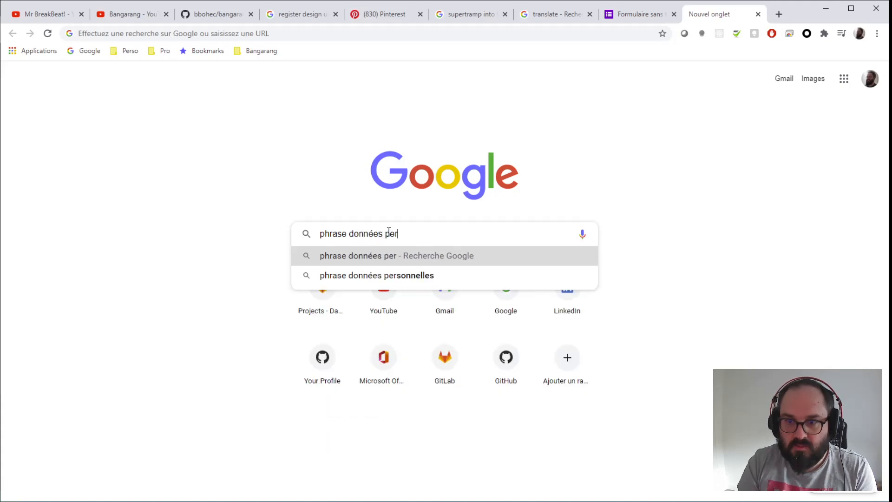
key(Down)
key(Return)
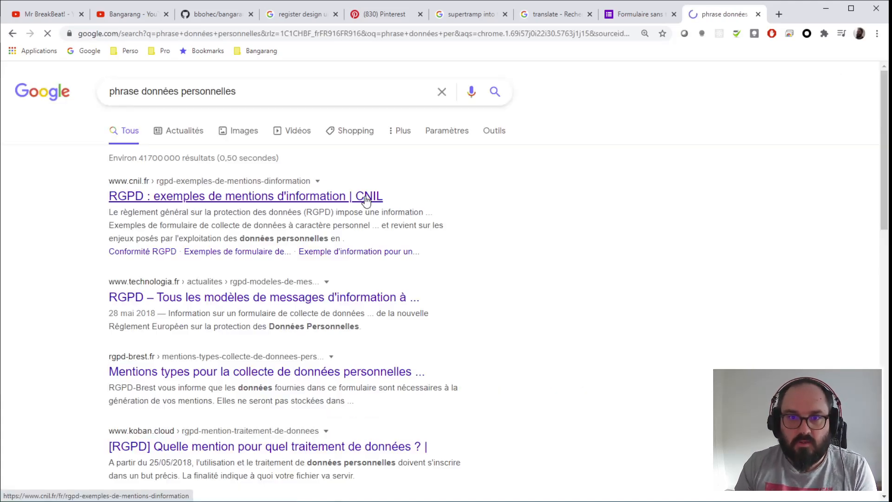
- Open the CNIL page of RGPD information examples and browse its list of official legal texts
click(181, 198)
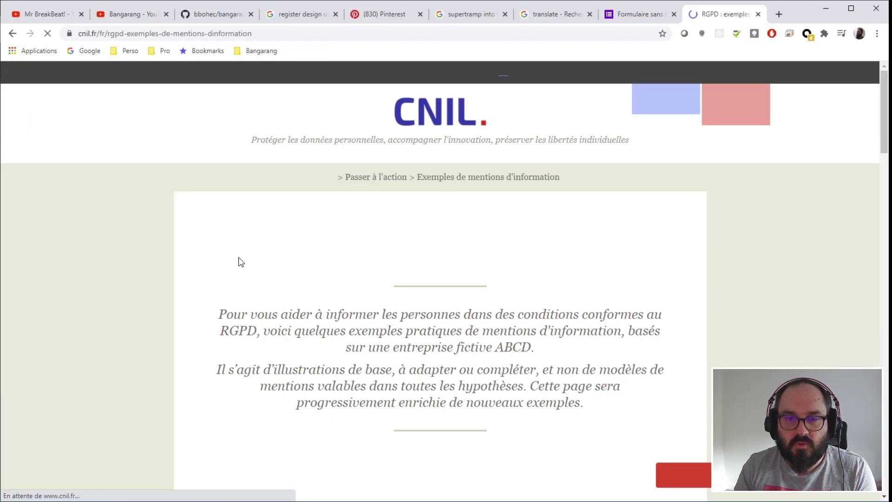
scroll(211, 274, down, 5)
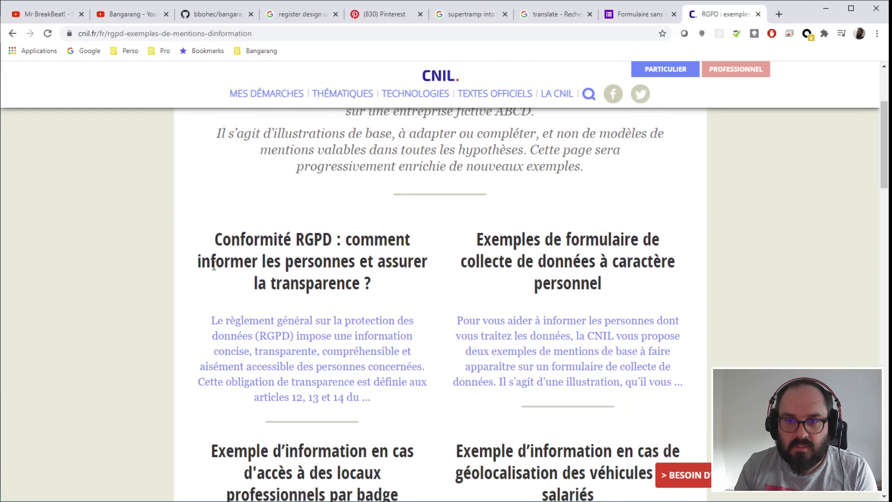
scroll(215, 270, up, 1)
scroll(216, 270, up, 4)
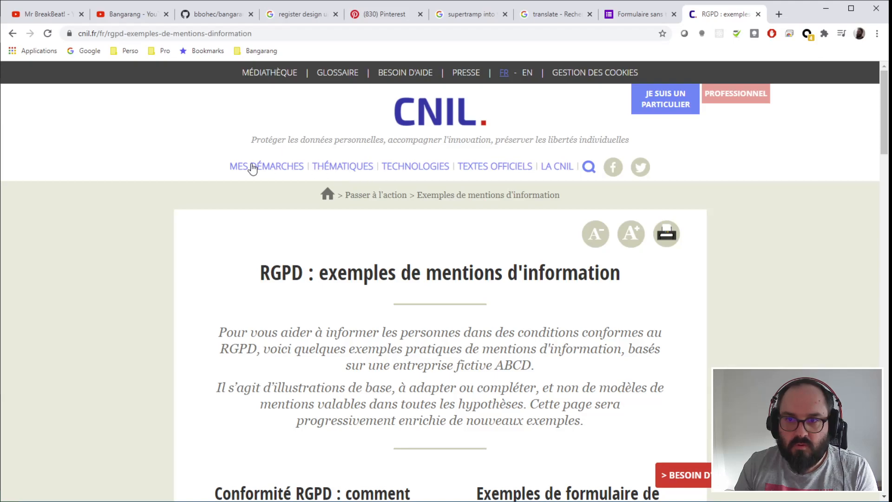
click(479, 172)
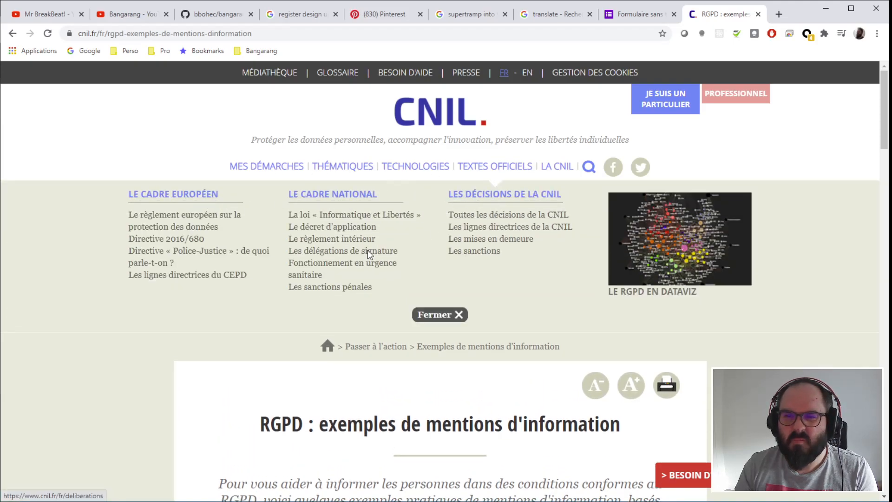
scroll(279, 251, down, 5)
scroll(214, 295, down, 2)
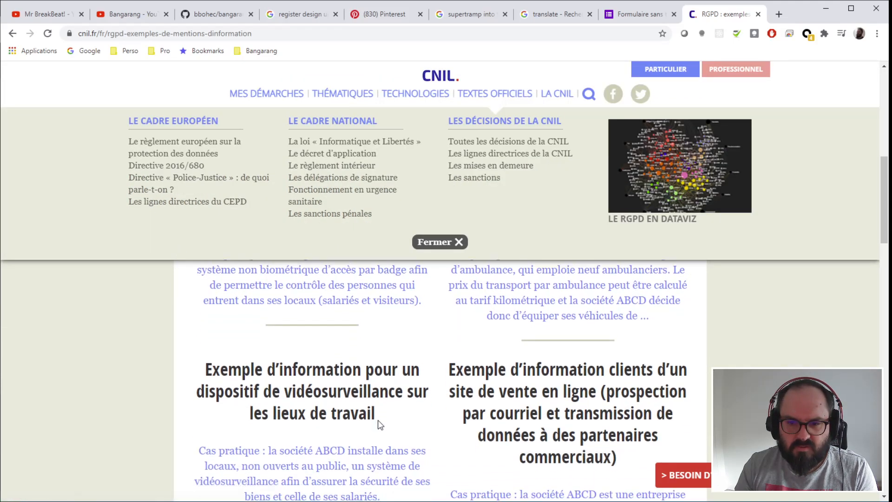
scroll(337, 395, down, 1)
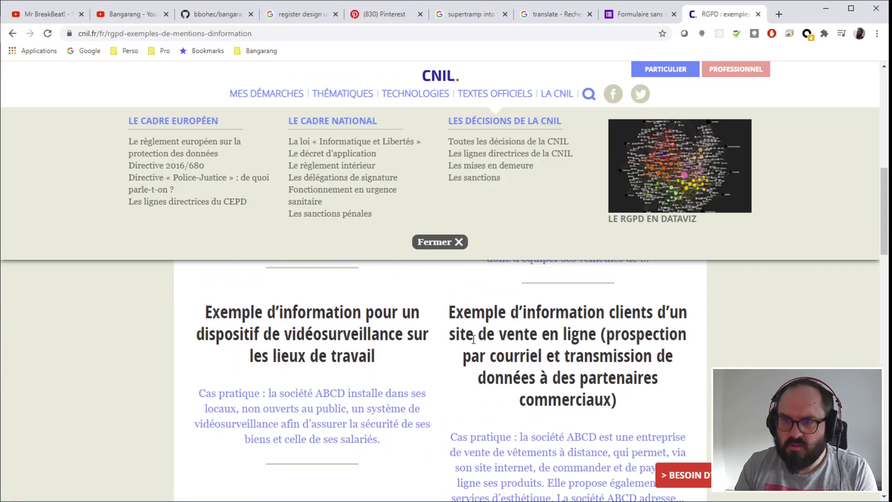
scroll(474, 340, down, 4)
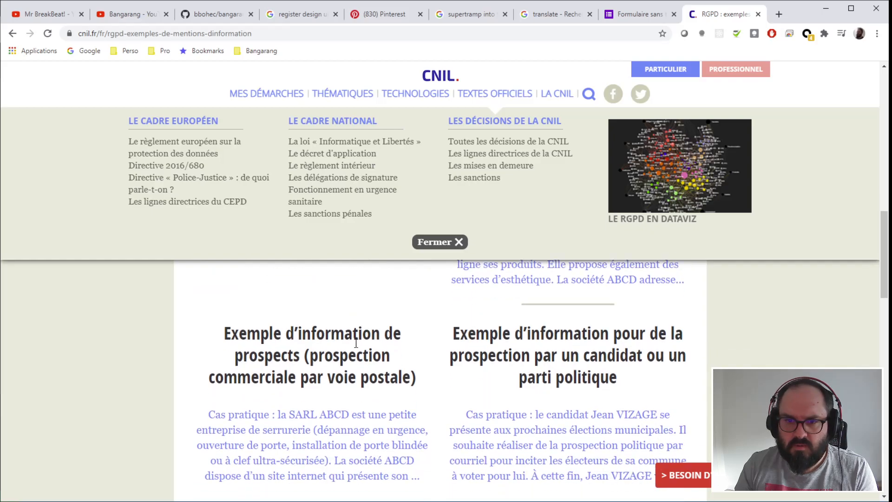
scroll(415, 353, down, 4)
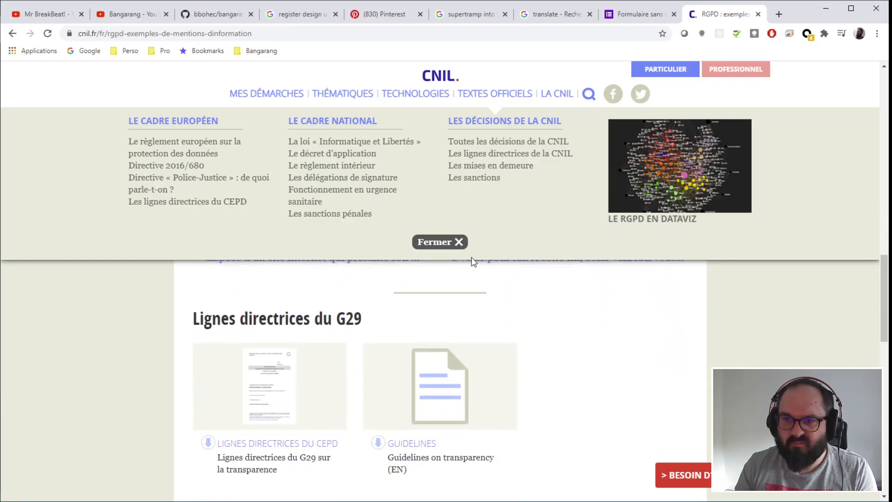
scroll(499, 372, up, 12)
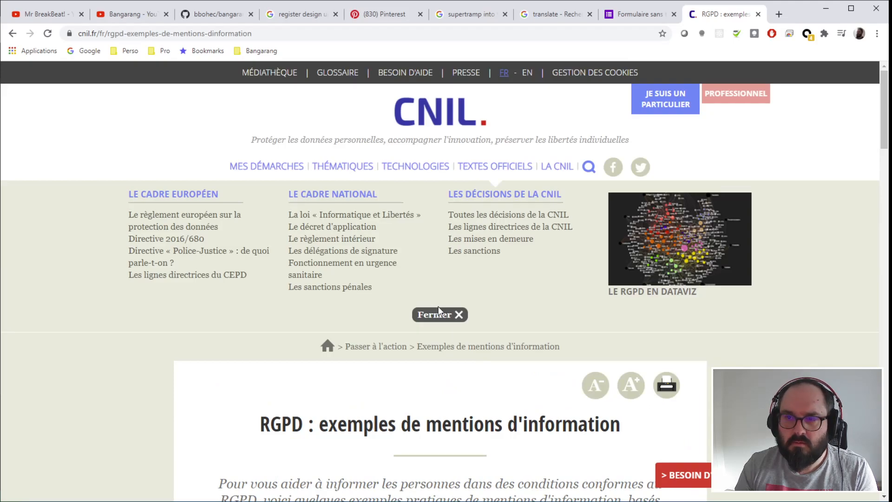
click(445, 317)
scroll(715, 336, down, 4)
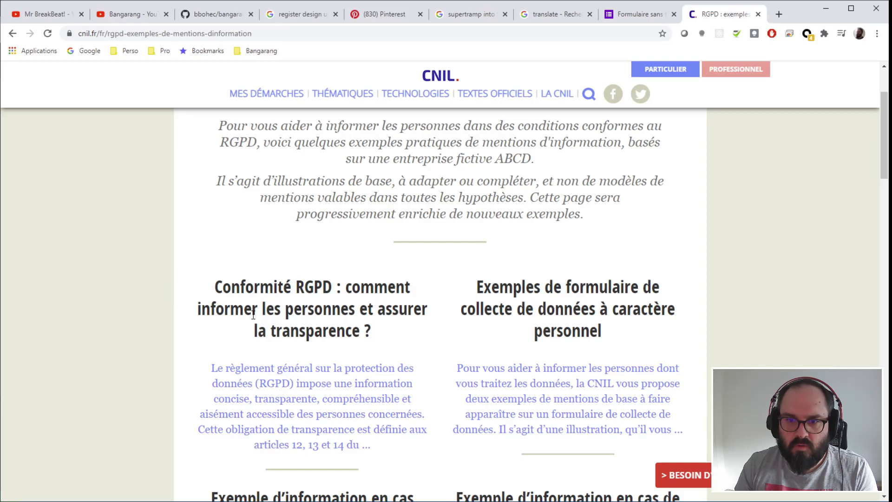
- Read the CNIL transparency article's sections, then return to the RGPD examples page
click(320, 381)
scroll(213, 239, down, 8)
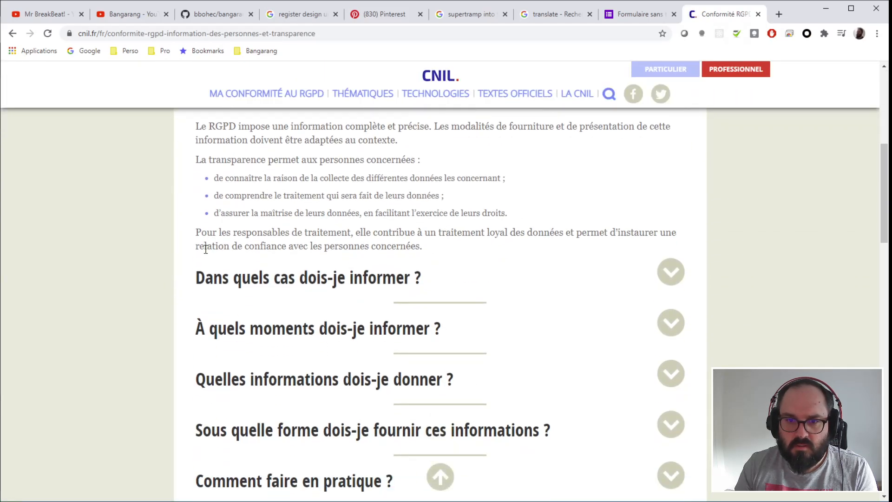
click(671, 373)
scroll(738, 355, down, 2)
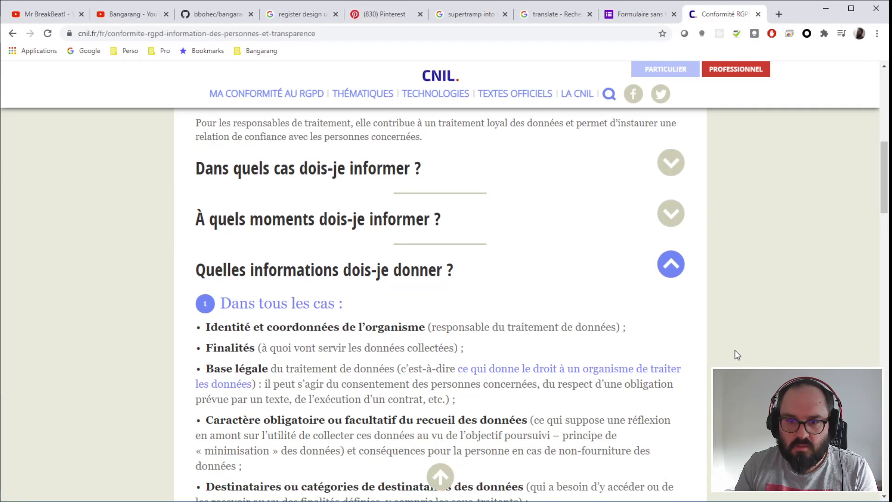
click(669, 266)
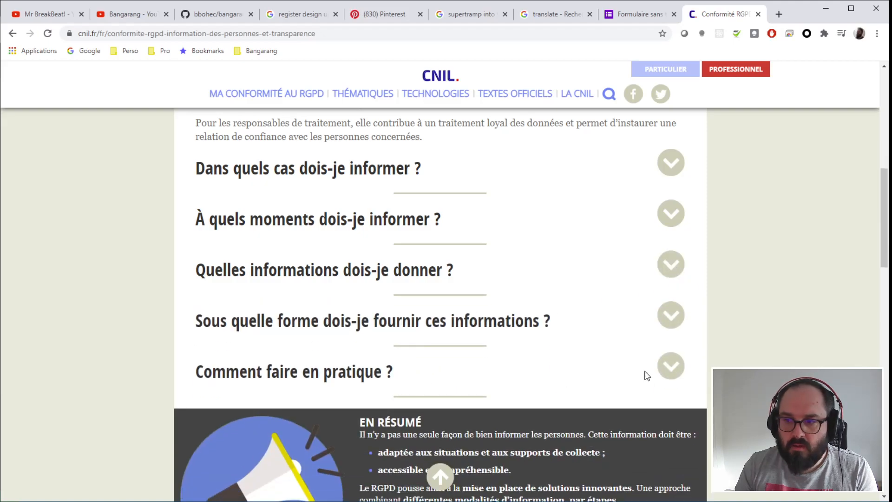
click(671, 365)
scroll(744, 320, down, 3)
scroll(737, 308, down, 10)
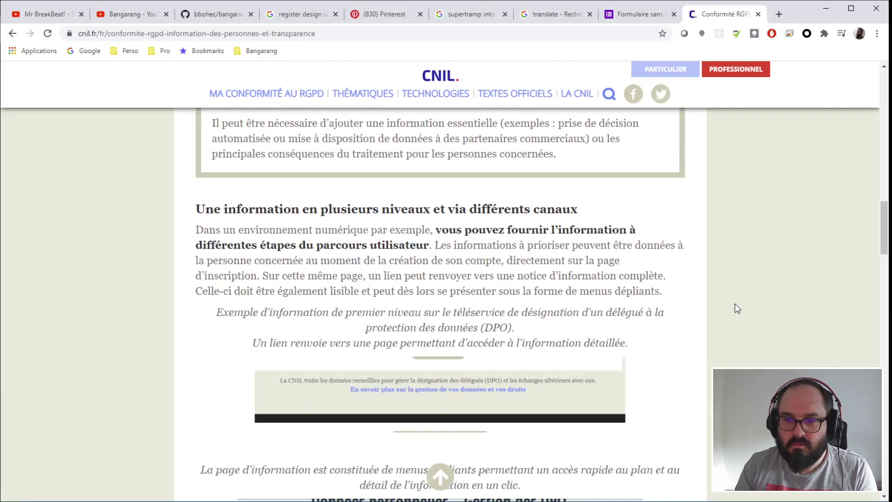
scroll(738, 308, down, 5)
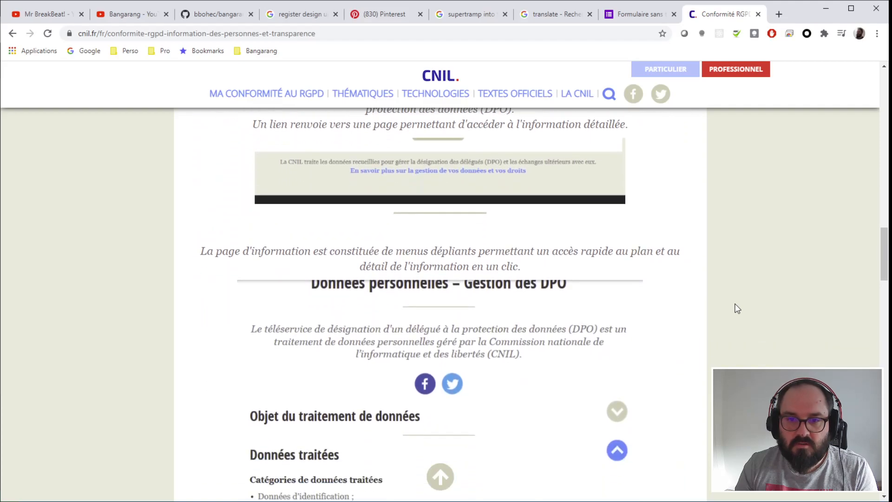
click(12, 33)
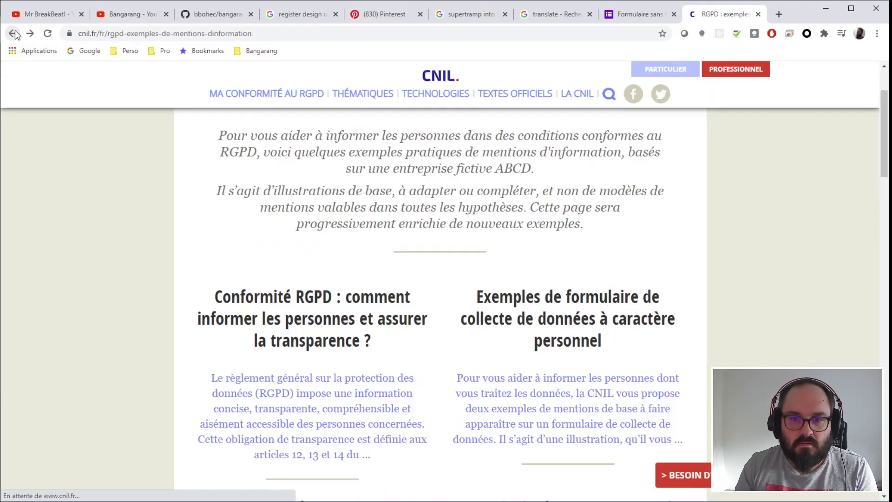
- Open the technologia.fr RGPD model messages article, select the model message, and return to the form
click(12, 33)
scroll(47, 293, down, 2)
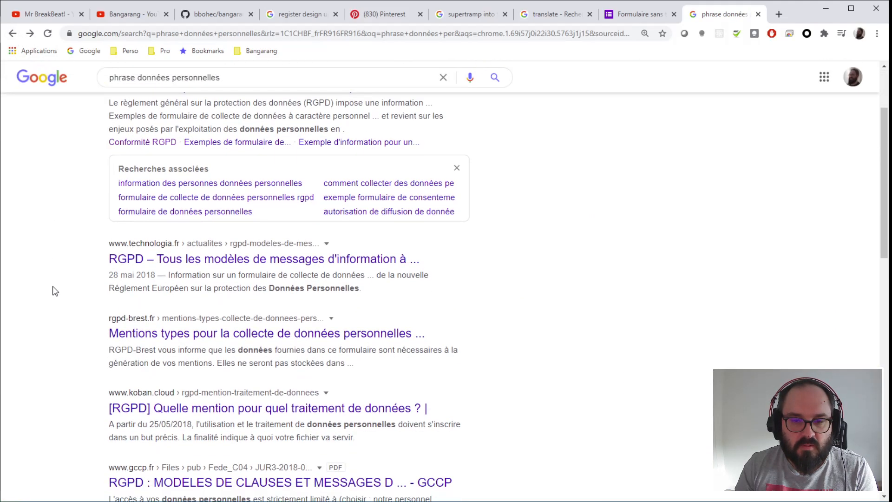
click(291, 259)
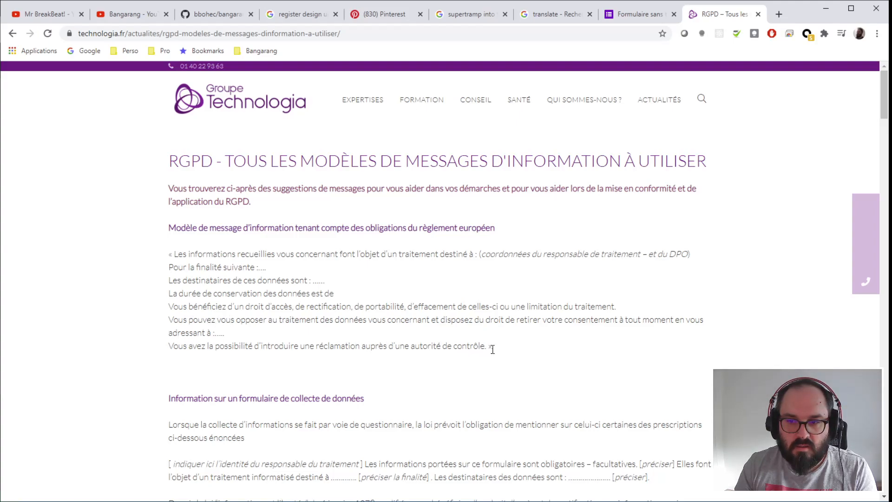
drag(489, 348, 173, 256)
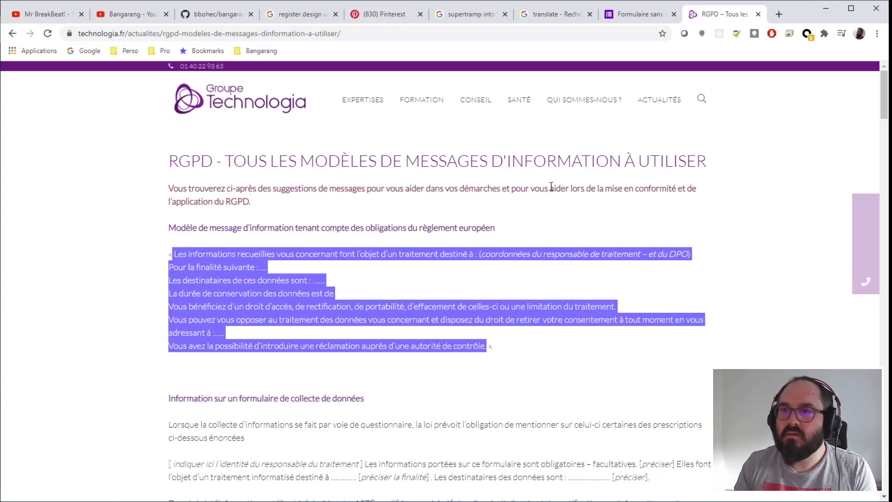
click(641, 19)
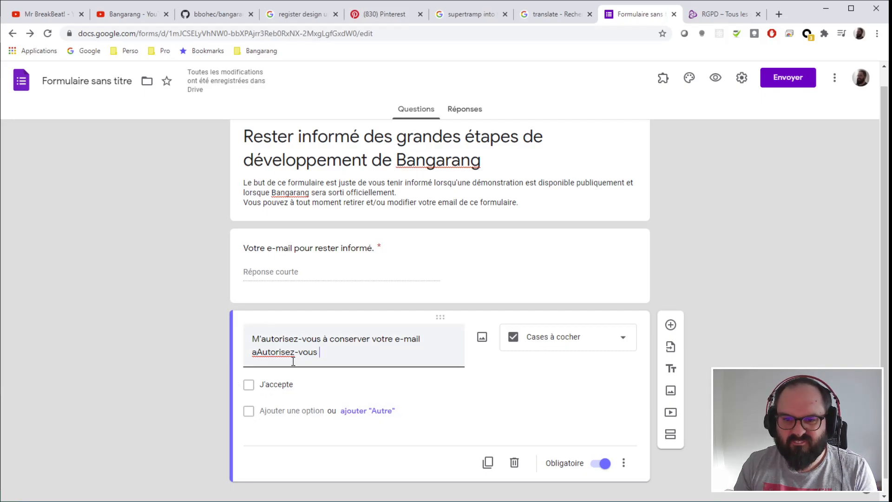
- Retitle the consent question 'Donnez-vous votre accord pou…' and paste the RGPD notice into its description
drag(340, 356, 242, 344)
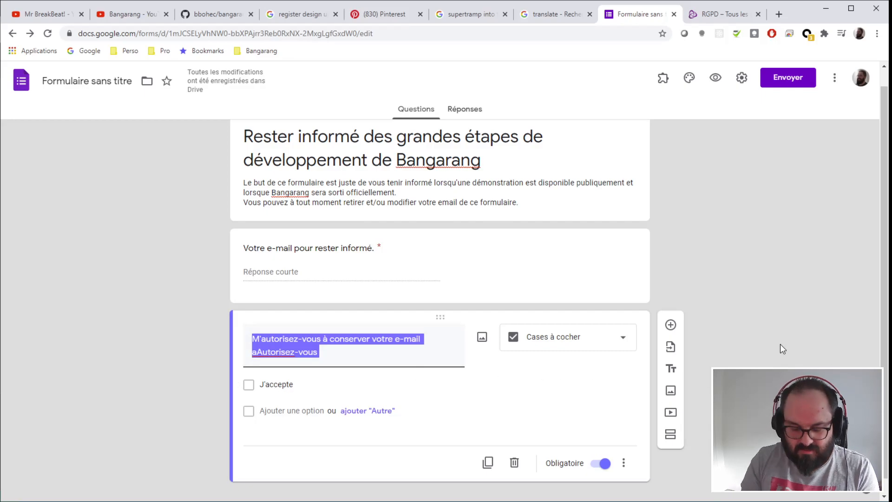
text(Donnez-vous votre accord)
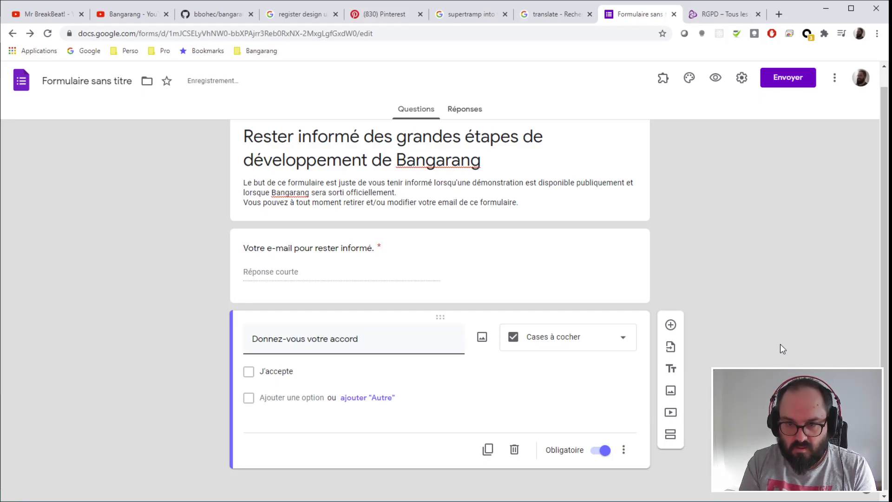
text( pou)
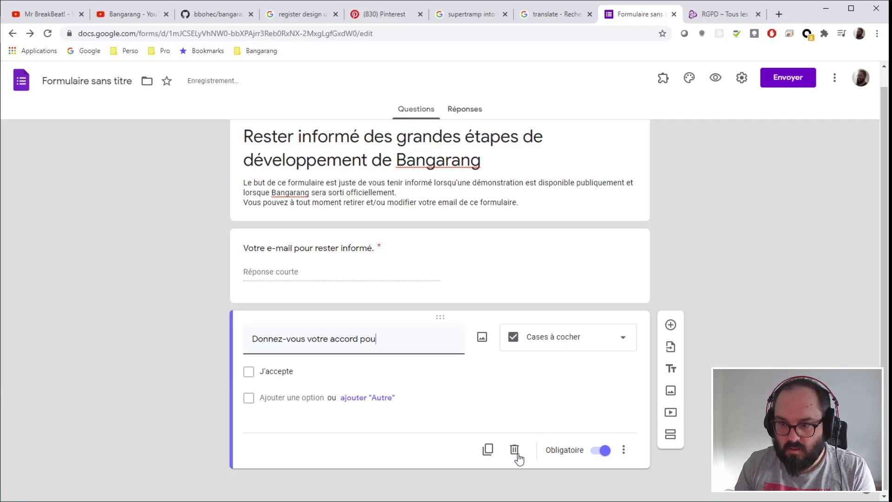
click(623, 450)
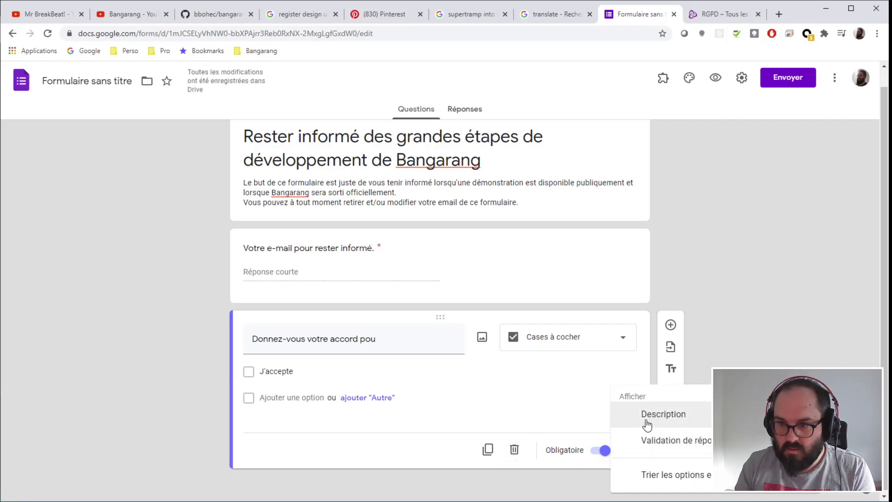
click(663, 414)
text(Les informations recueillies vous concernant font l'objet d'un traitement destiné à : (coordonnées du responsable de traitement – et du DPO)Pour la finalité suivante :…..Les destinataires de ces données sont : ……La durée de conservation des données est deVous bénéficiez d'un droit d'accès, de rectification, de portabilité, d'effacement de celles-ci ou une limitation du traitement.Vous pouvez vous opposer au traitement des données vous concernant et disposez du droit de retirer votre consentement à tout moment en vous adressant à :…..Vous avez la possibilité d'introduire une réclamation auprès d'une autorité de contrôle.)
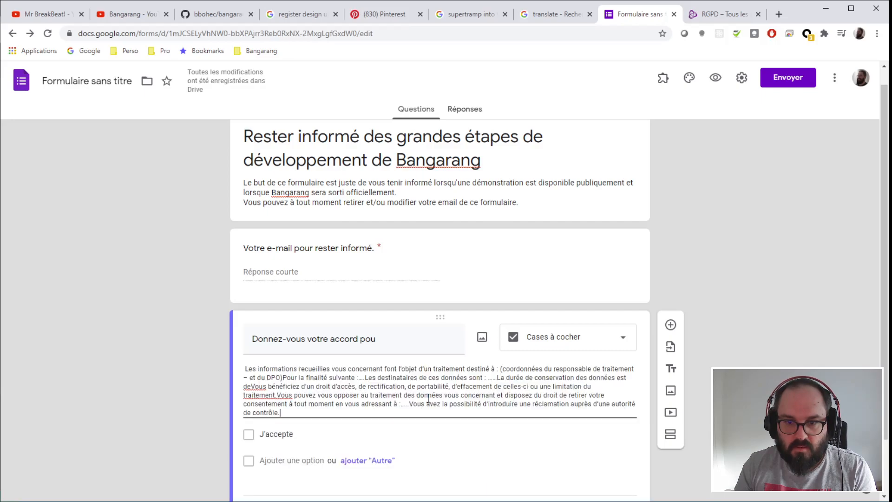
scroll(716, 336, down, 1)
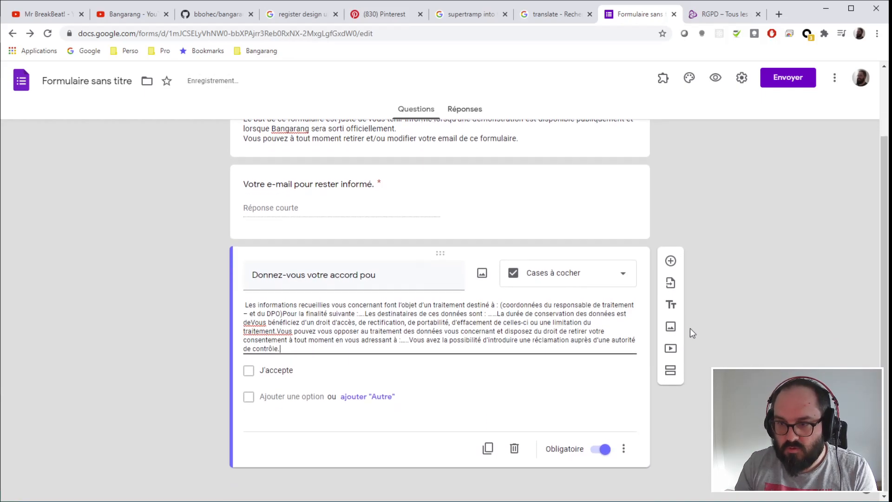
click(502, 305)
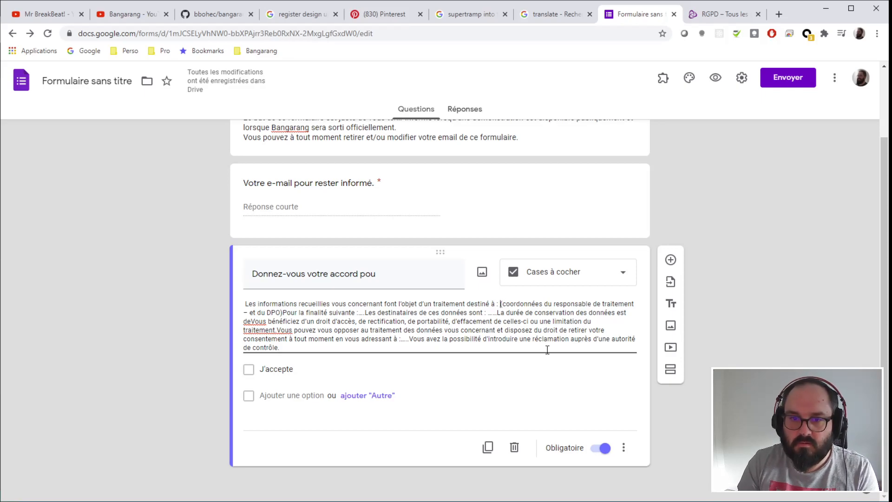
key(ctrl+Return)
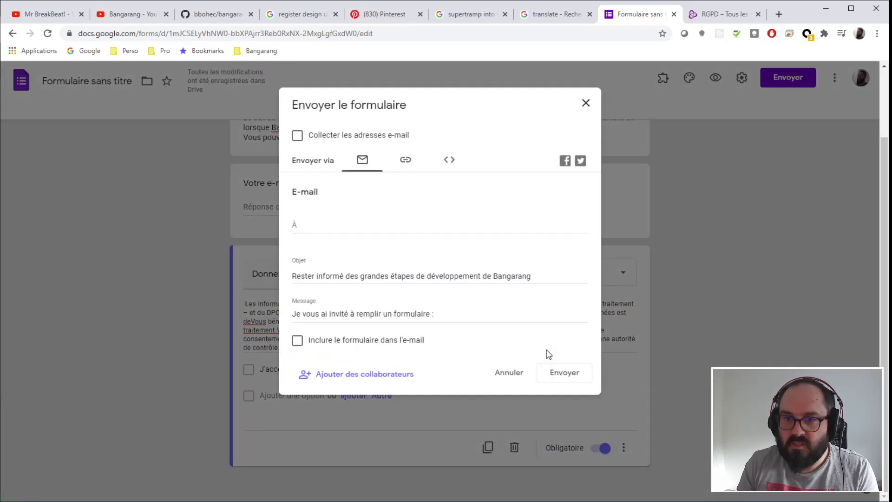
click(520, 376)
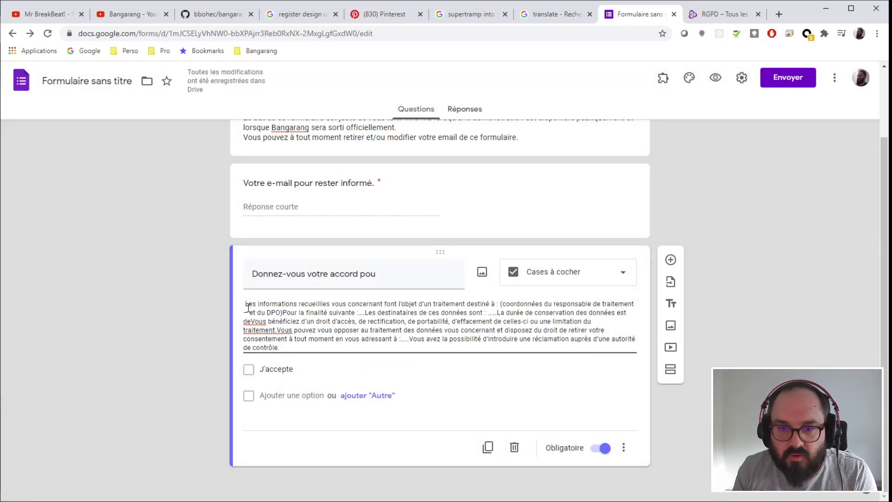
- Replace the '(coordonnées…)' placeholder with the data controller's name
drag(249, 305, 283, 312)
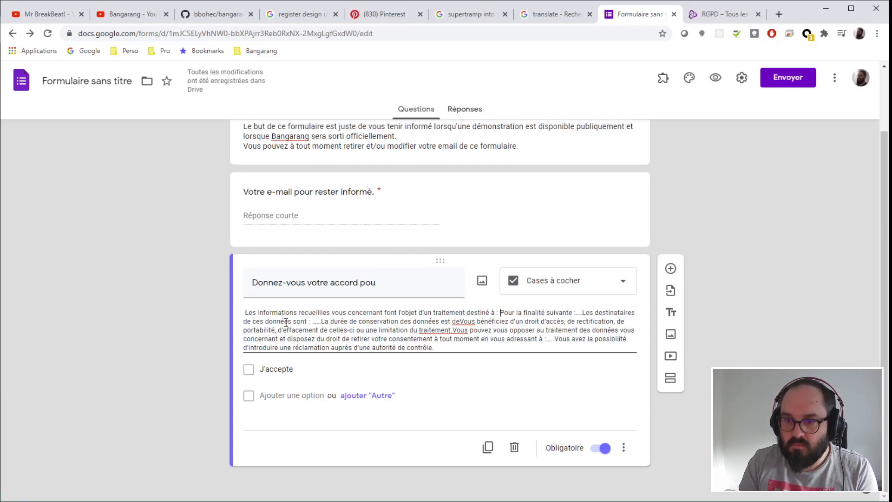
text(Benjamin Bohec.)
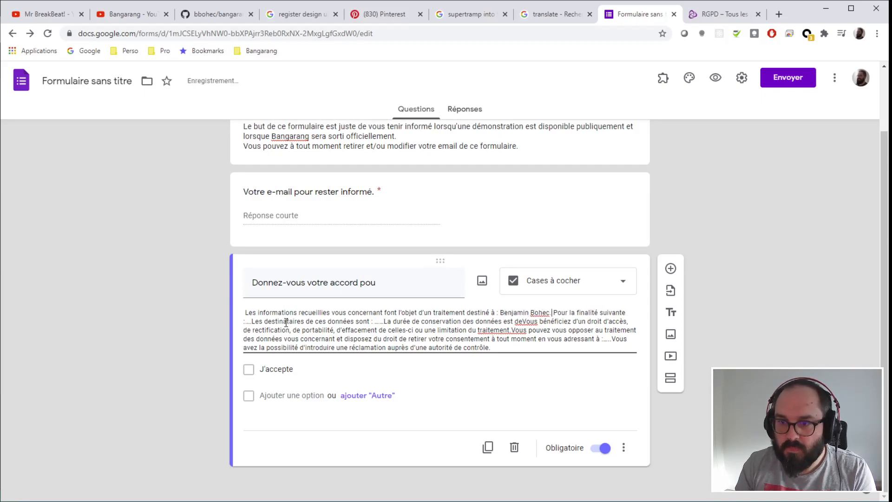
key(BackSpace)
key(BackSpace)
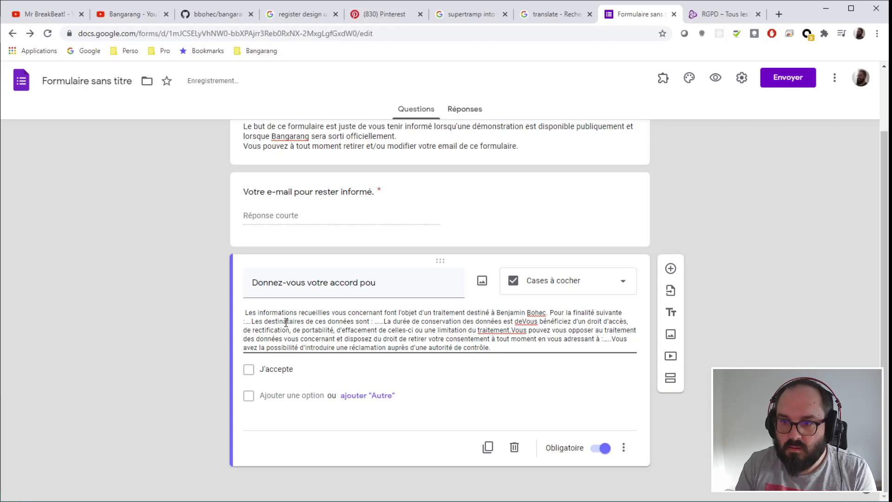
- Write the quoted purpose 'Informer par Email de la disponibilité de la démonstration de Bangarang'
key(Right)
key(Right)
key(Right)
key(Right)
key(Right)
key(Right)
key(Right)
key(Right)
key(Right)
key(BackSpace)
key(BackSpace)
key(BackSpace)
key(BackSpace)
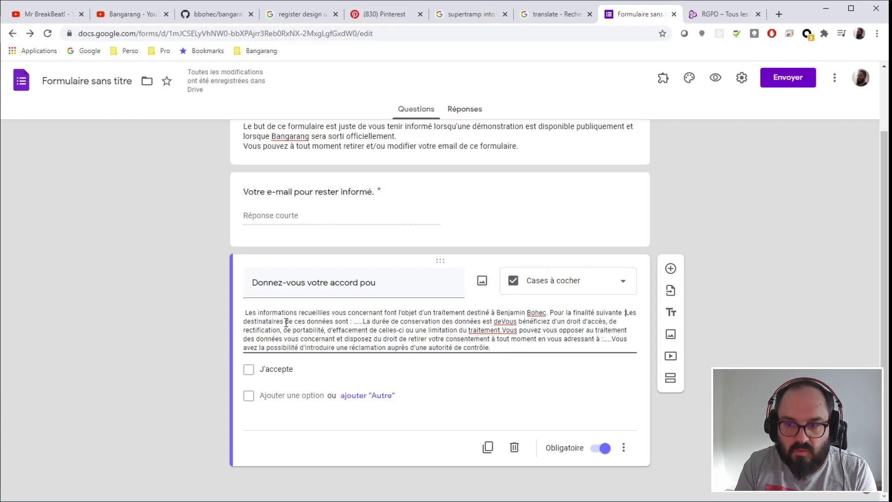
text("")
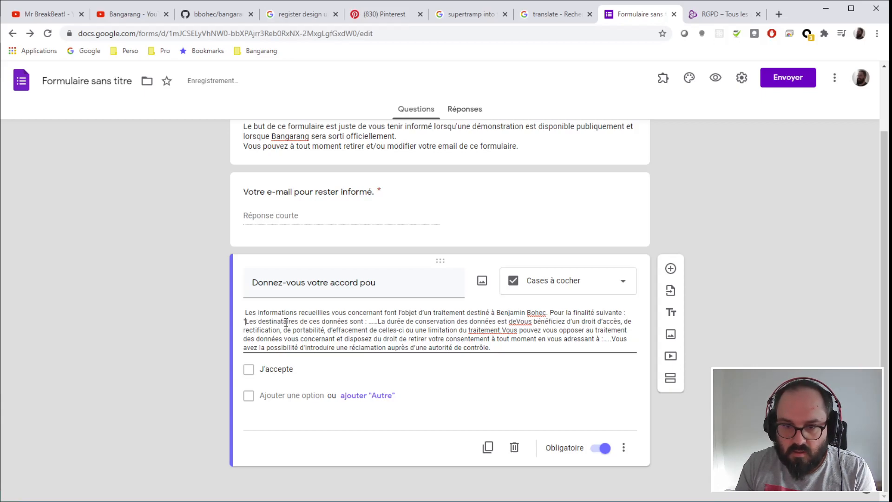
key(BackSpace)
text(.)
key(Left)
key(Left)
key(Left)
text(Informer sur les)
key(BackSpace)
key(BackSpace)
key(BackSpace)
key(BackSpace)
key(BackSpace)
key(BackSpace)
key(BackSpace)
key(BackSpace)
text(oa)
key(BackSpace)
key(BackSpace)
text(par Email de la dispo)
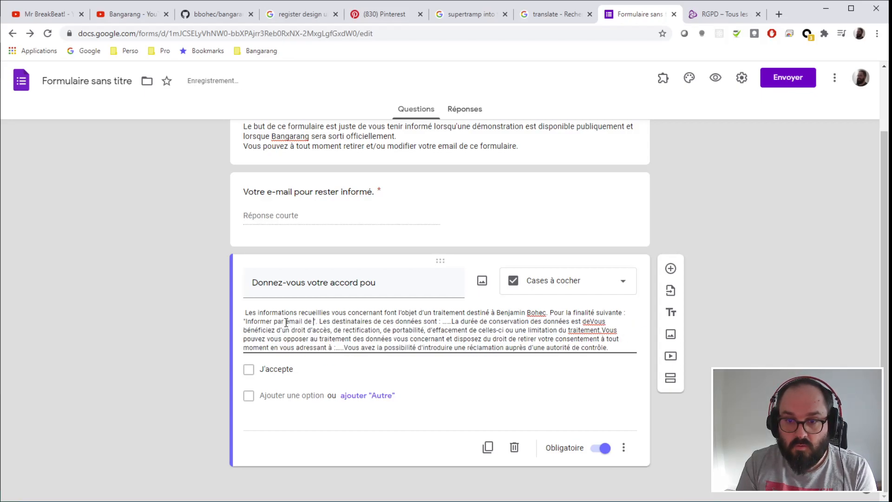
text(nibilité d)
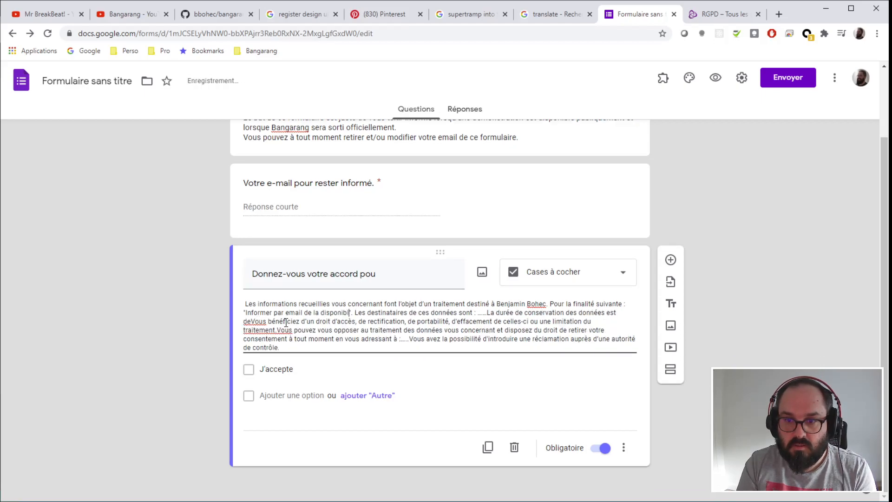
text(e la démons)
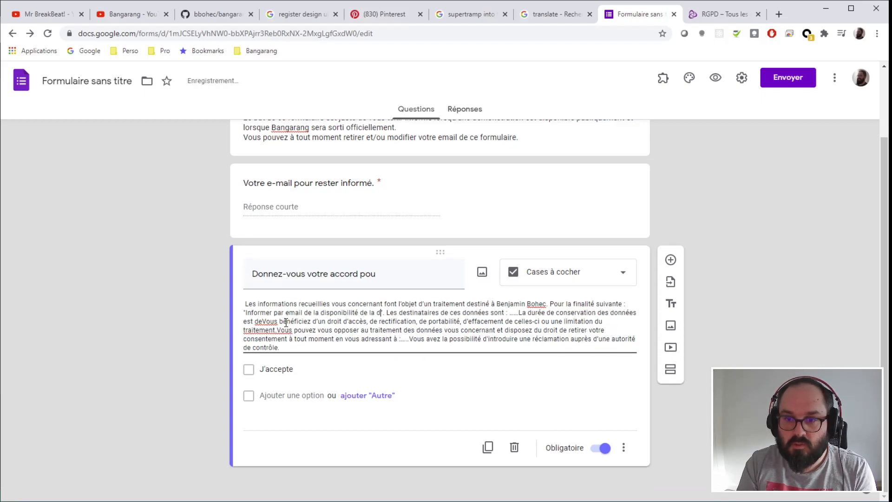
text(tration d)
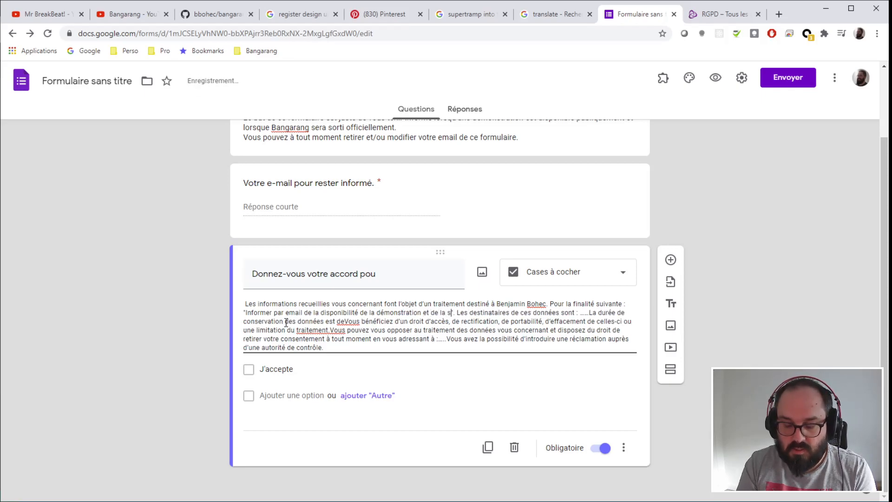
text(e de Bangarang)
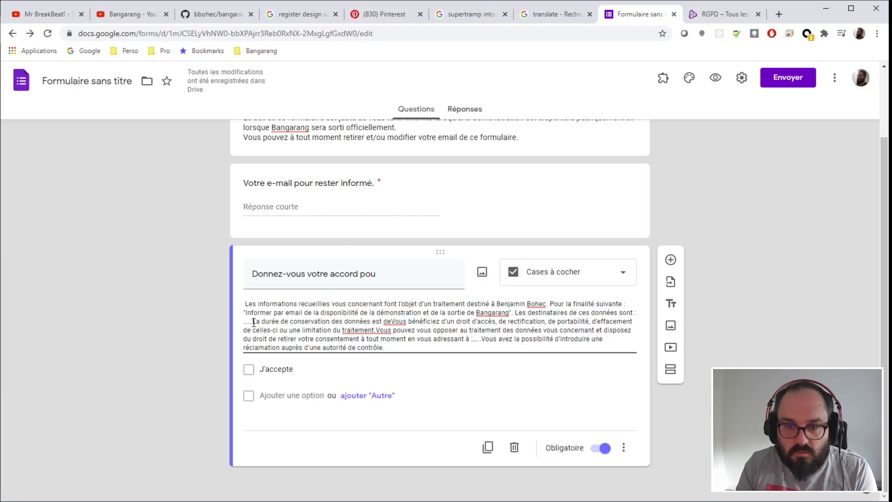
- Name the controller as data recipient and set retention to 'deux ans à partir du 25/01/2021.'
drag(252, 321, 242, 325)
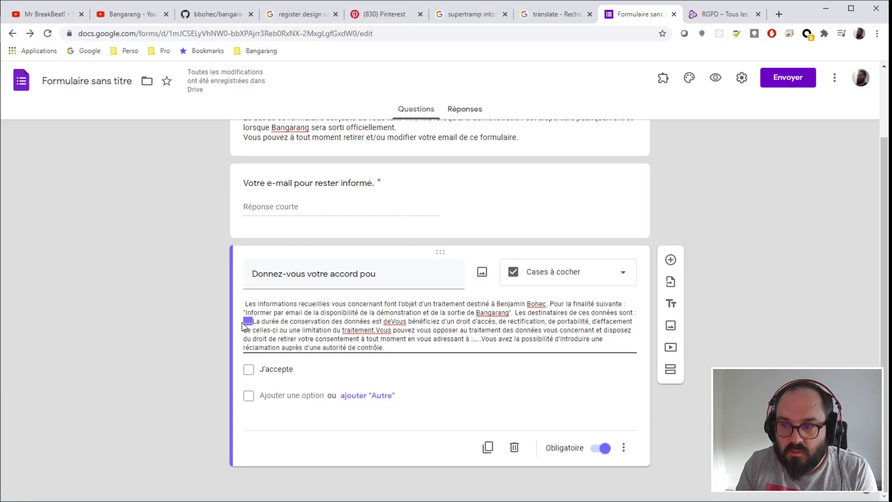
text(Benja)
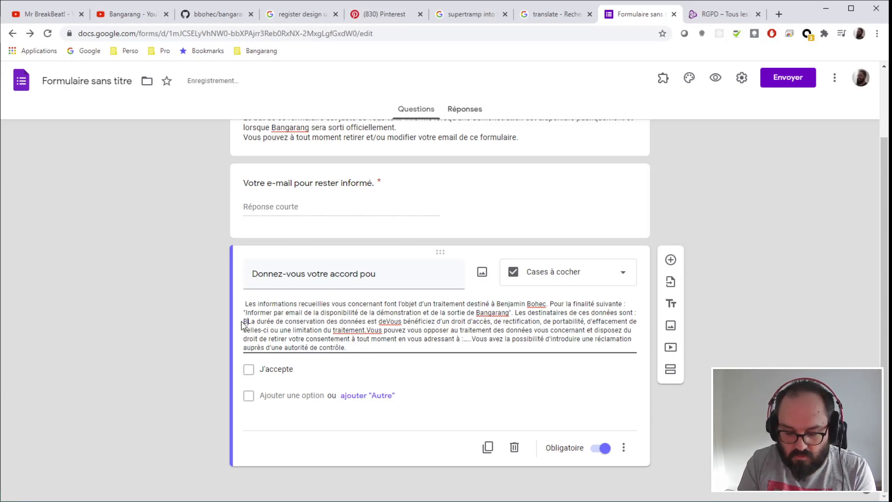
text(min)
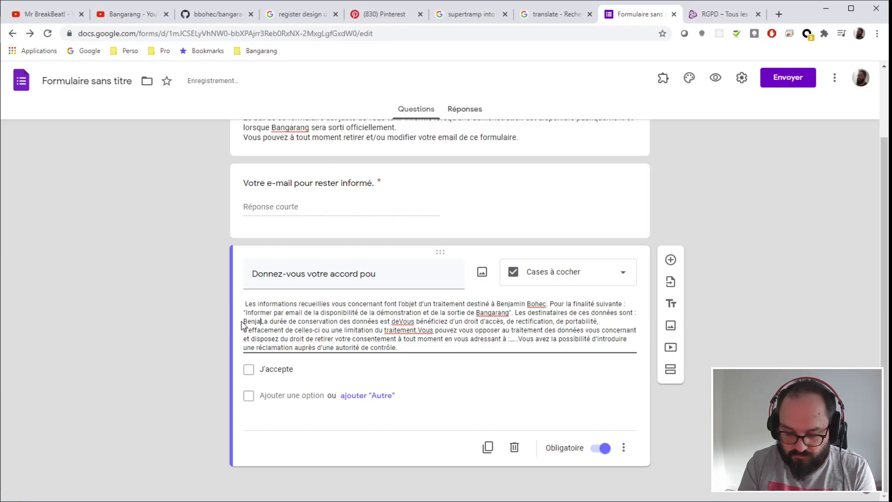
text( Bohe)
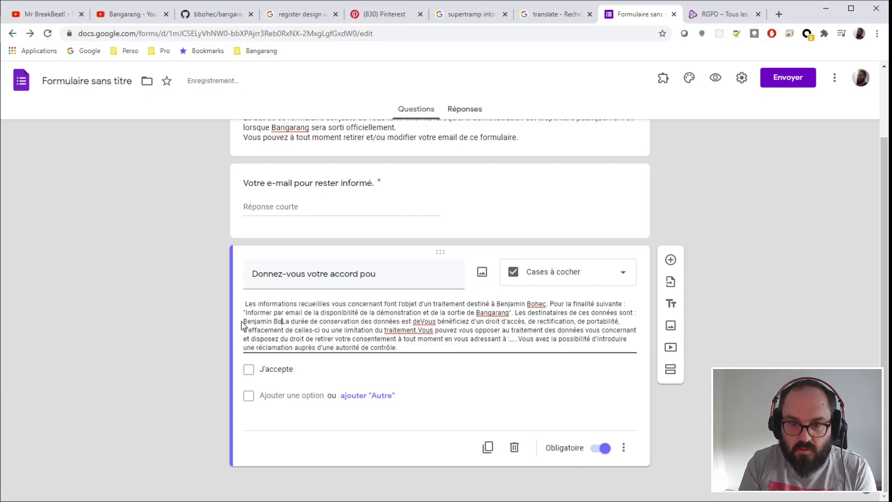
text(c.)
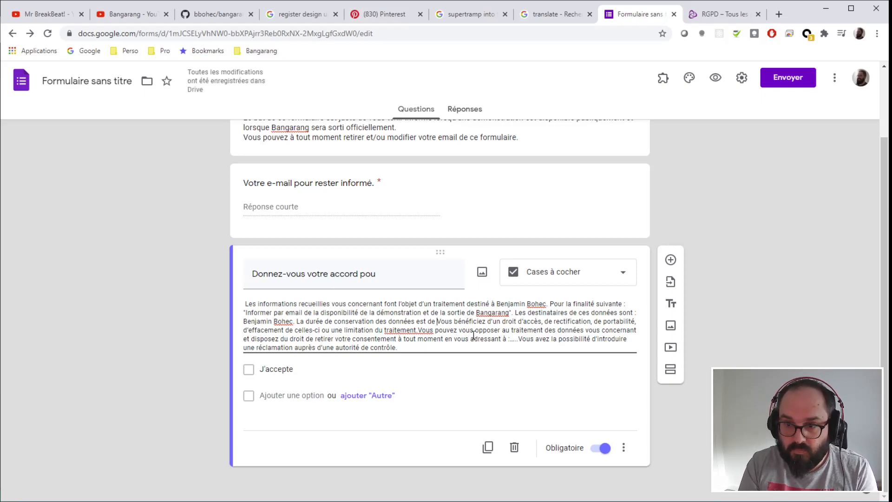
text(un an.)
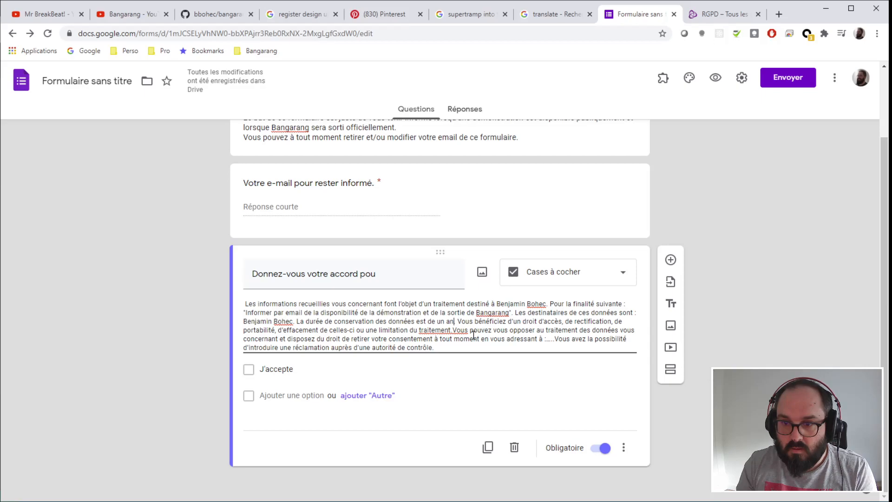
key(Left)
key(Left)
key(Left)
key(BackSpace)
key(BackSpace)
text(deux ans)
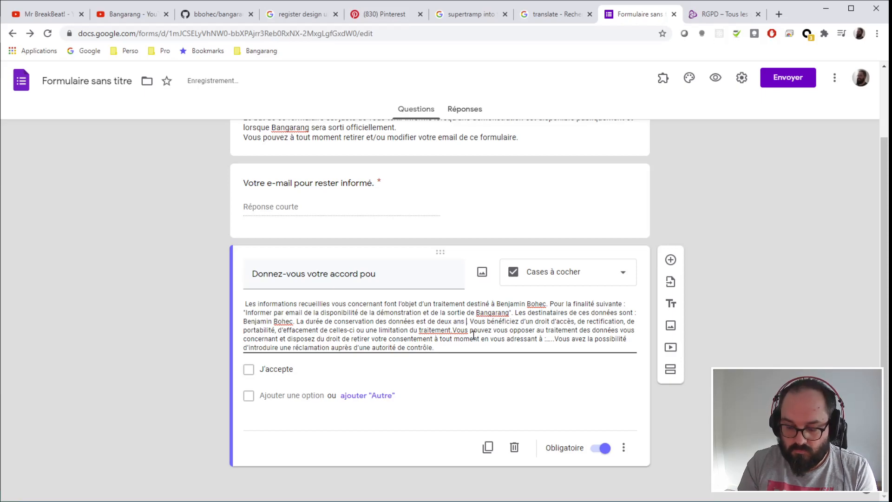
text( à partir du)
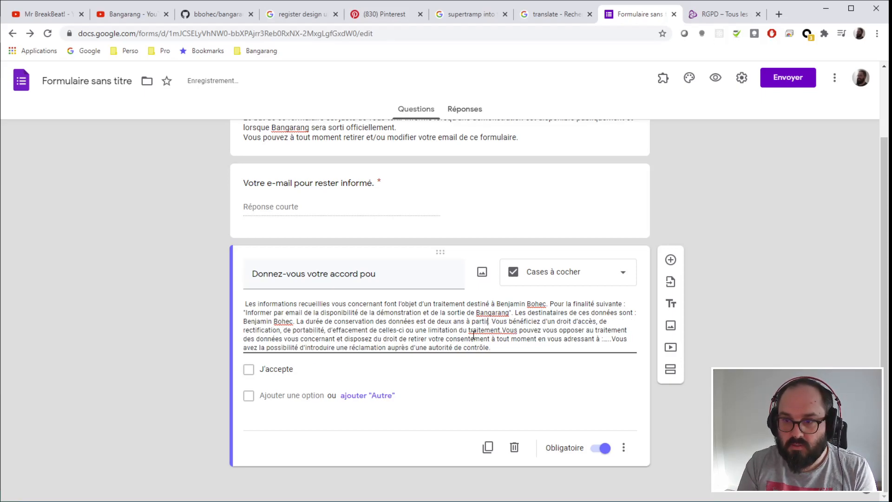
text( 25)
text(/01/2021)
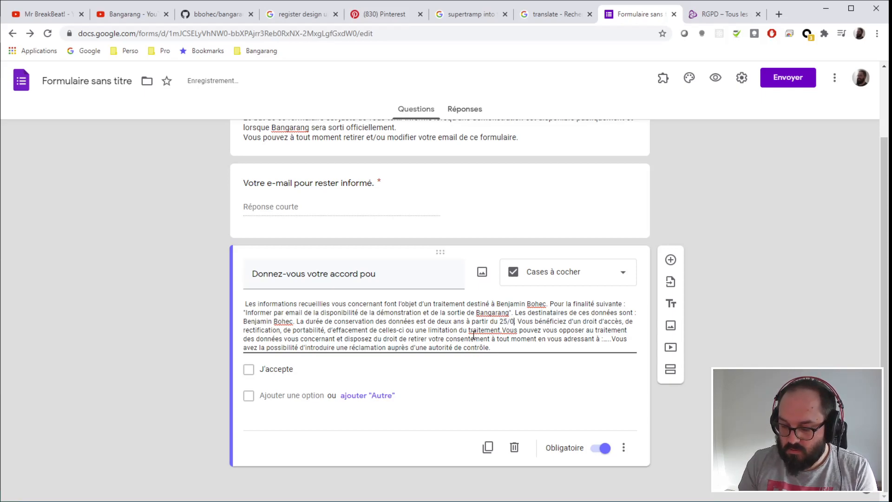
text(.)
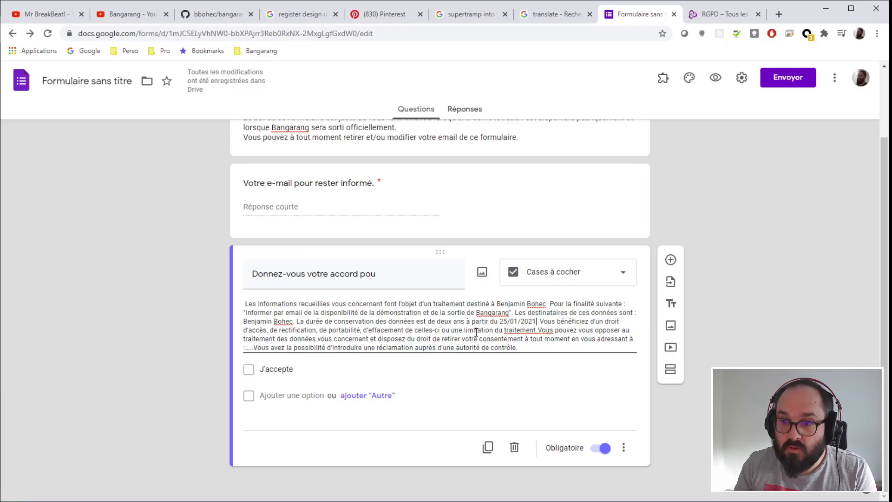
click(538, 331)
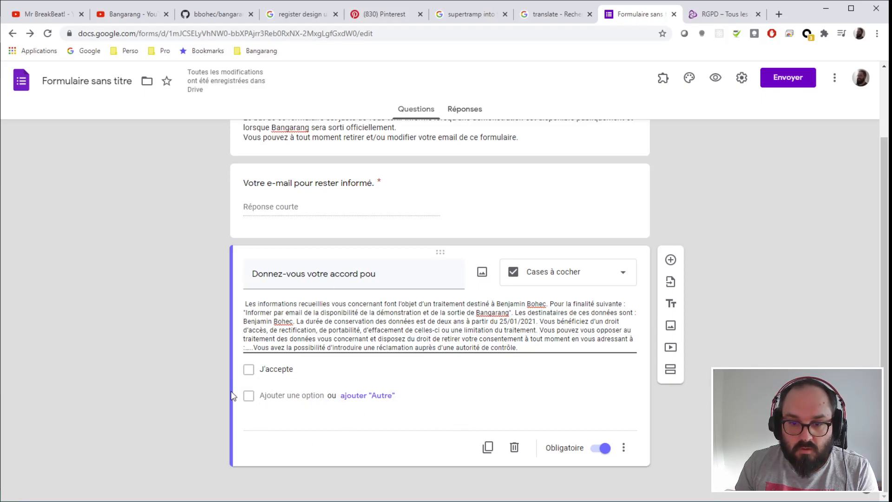
- Add an 'Autre' option and a second choice 'Je refuse' to the consent question
click(367, 396)
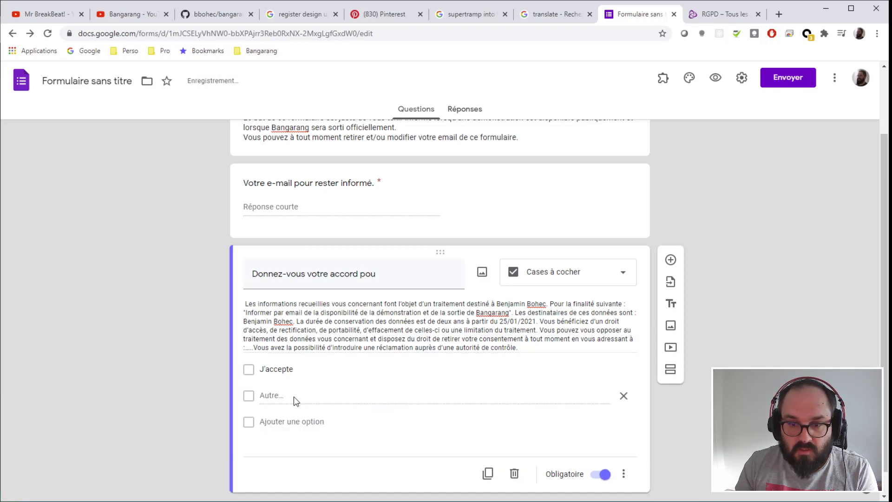
click(281, 423)
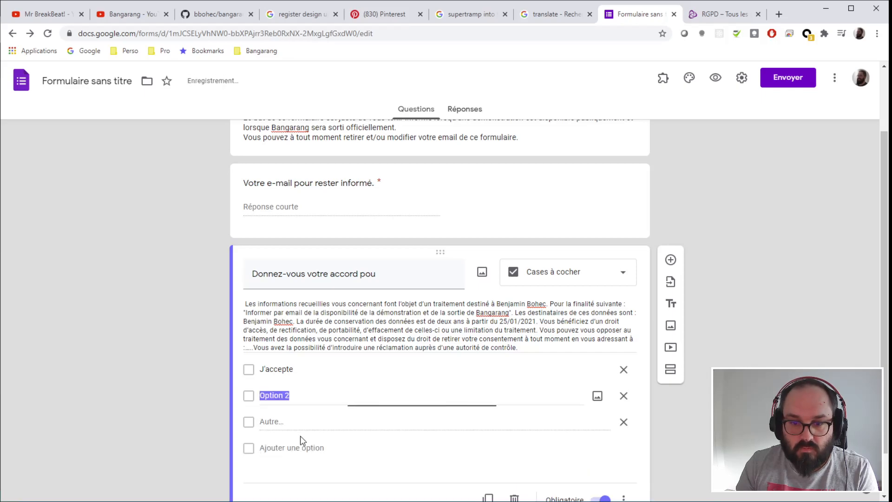
text(Je re)
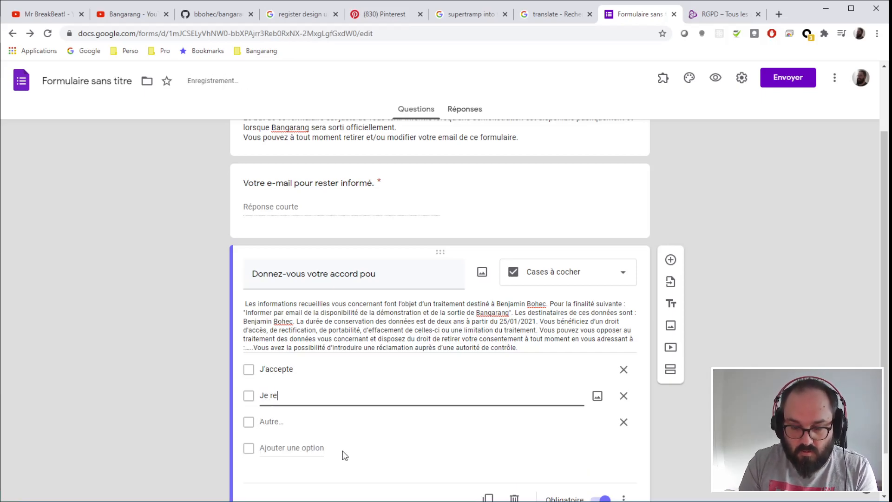
text(fuse)
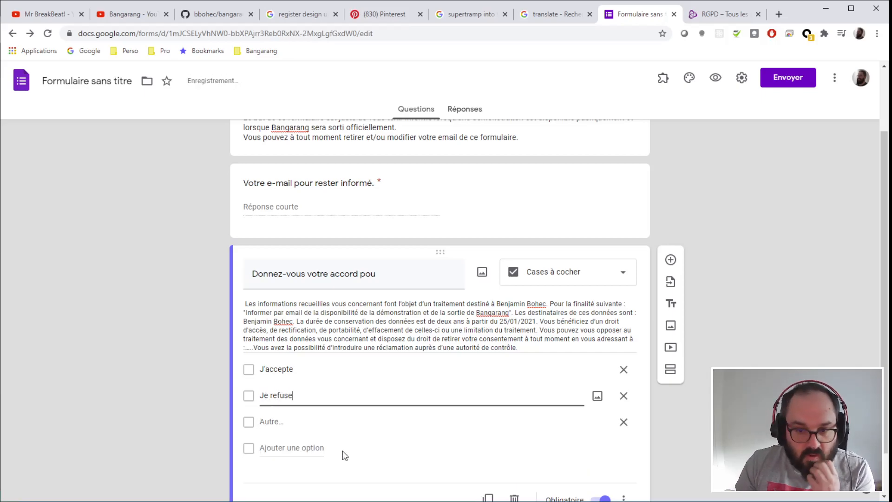
click(752, 344)
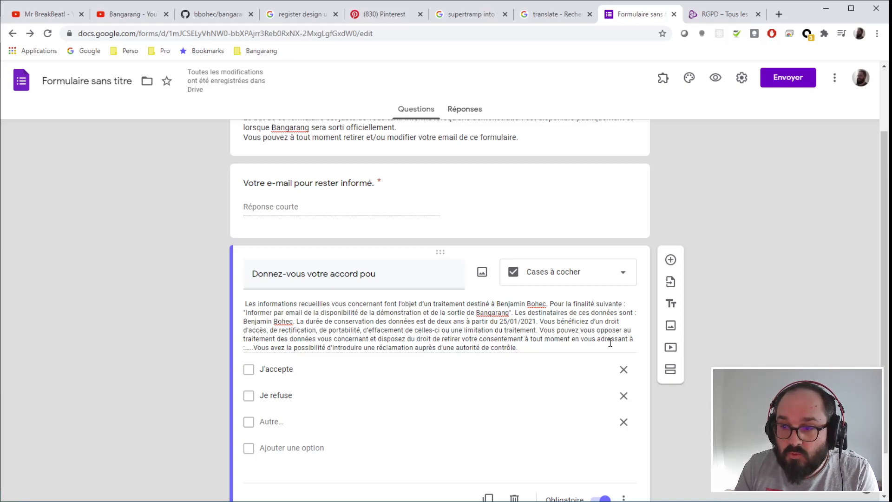
- Remove the placeholder dots after 'adressant à :' in the description
triple_click(254, 347)
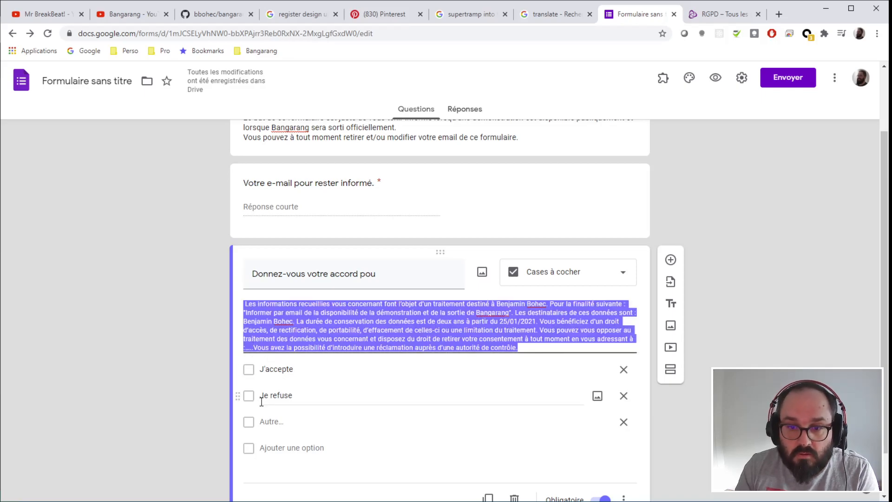
key(Left)
key(Down)
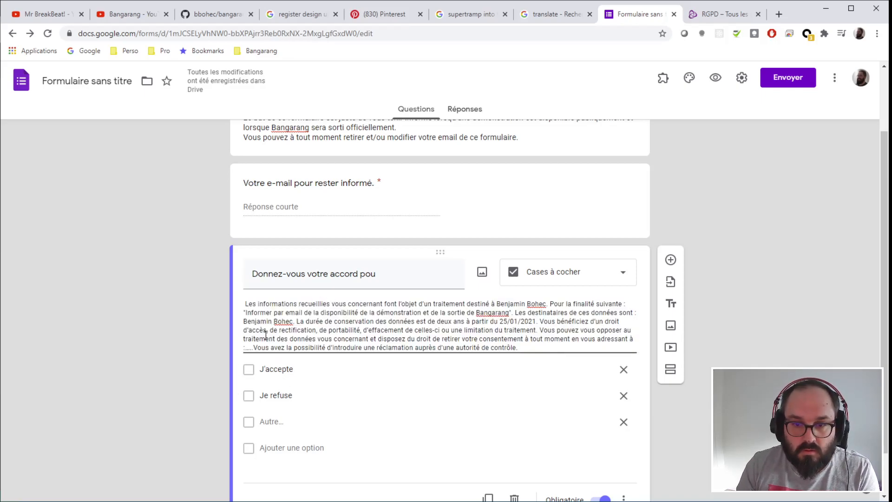
click(254, 348)
key(BackSpace)
key(BackSpace)
key(BackSpace)
key(BackSpace)
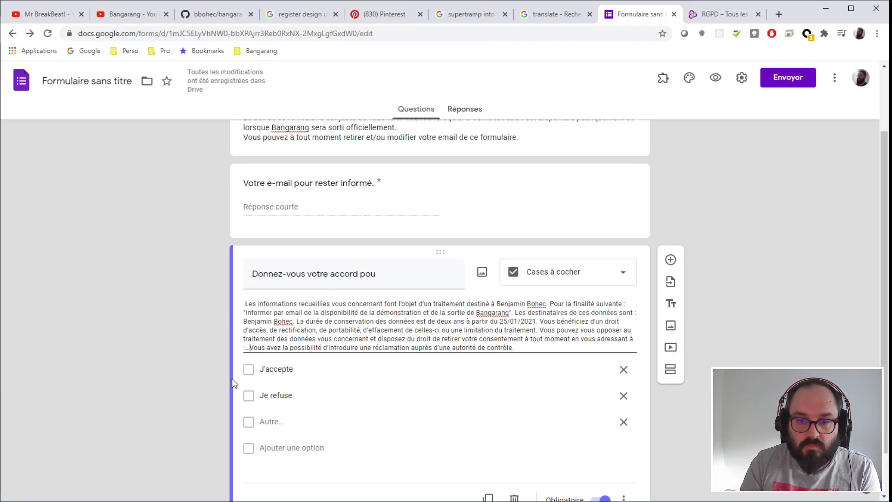
- Type the controller's name and e-mail address, spelled out with 'at' and 'point'
text(njamin Bnohec)
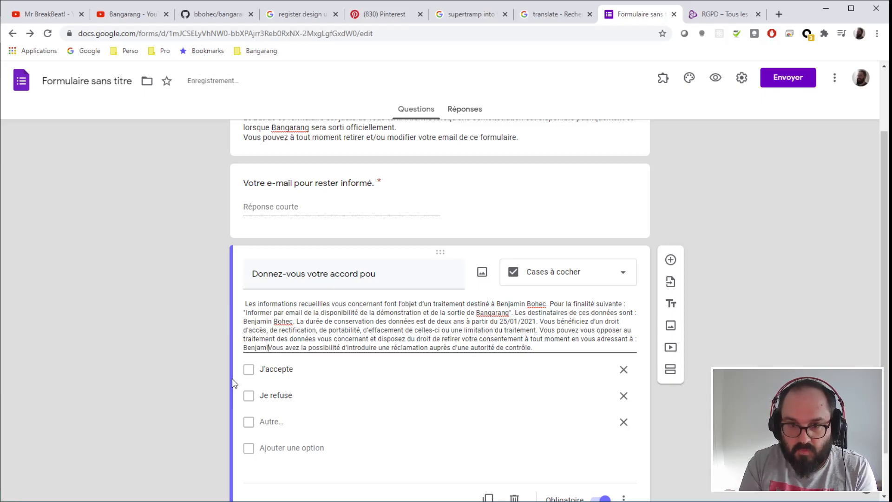
key(BackSpace)
key(BackSpace)
key(BackSpace)
key(BackSpace)
key(BackSpace)
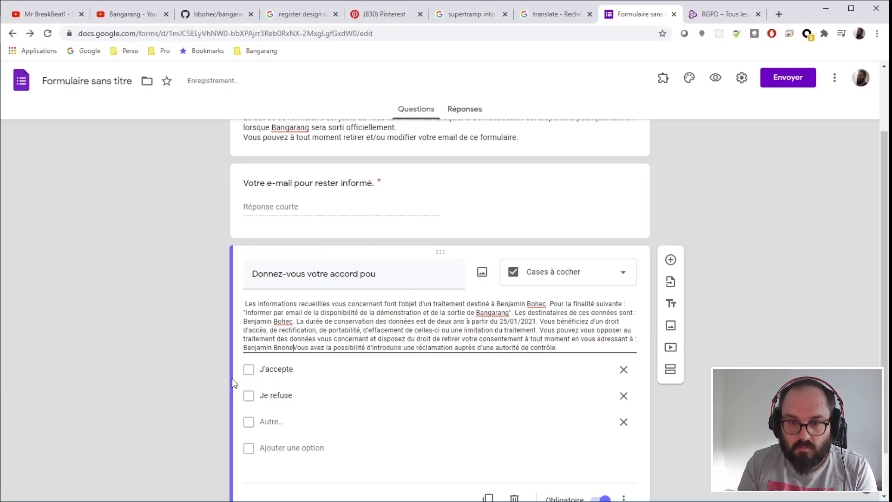
text(o)
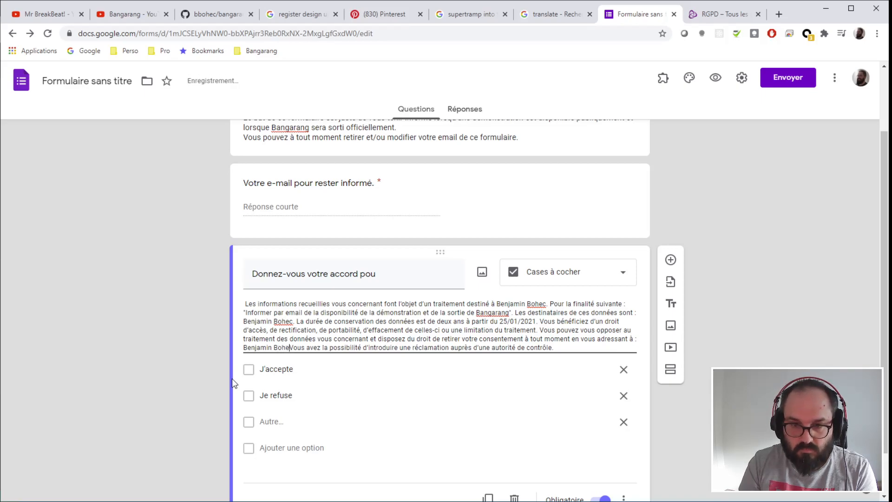
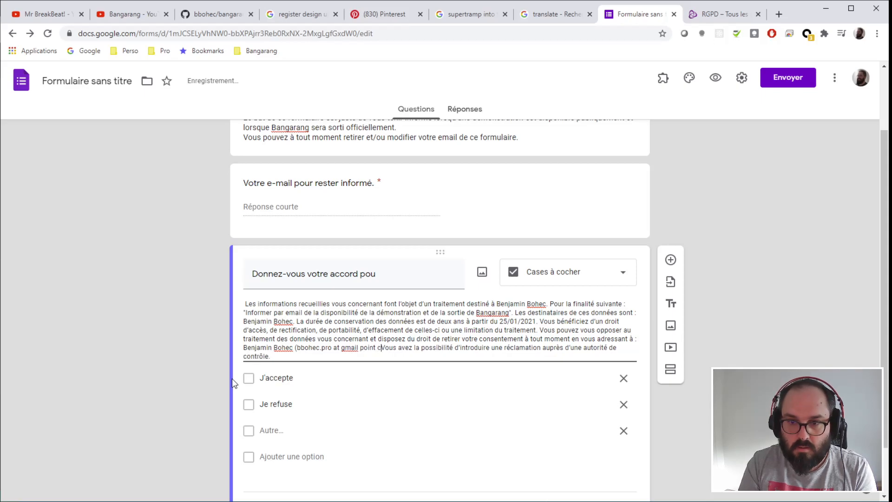
text(.)
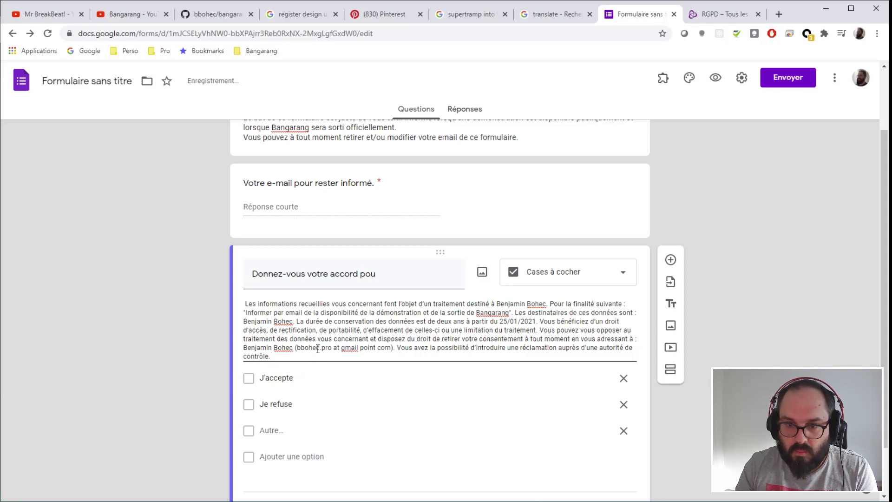
key(BackSpace)
text(point)
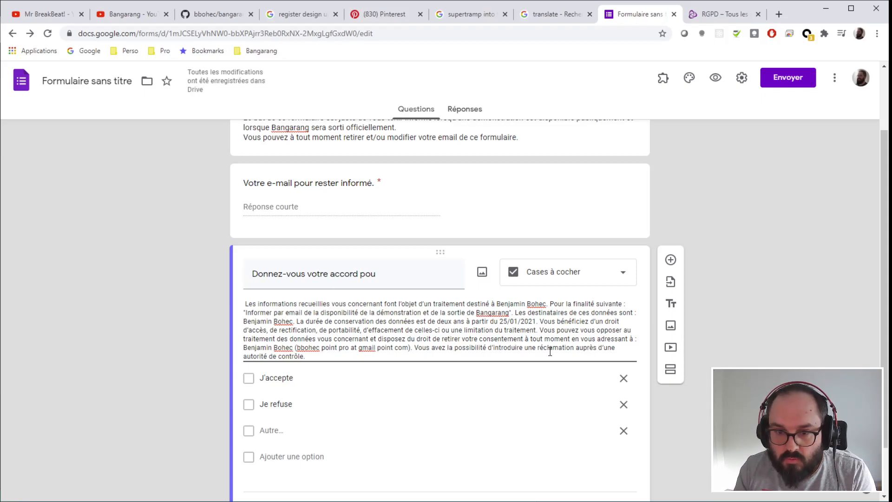
- Extend the consent title with 'que je puisse conserver votre e-mail et que je puisse l'utiliser pour vous informer'
click(331, 357)
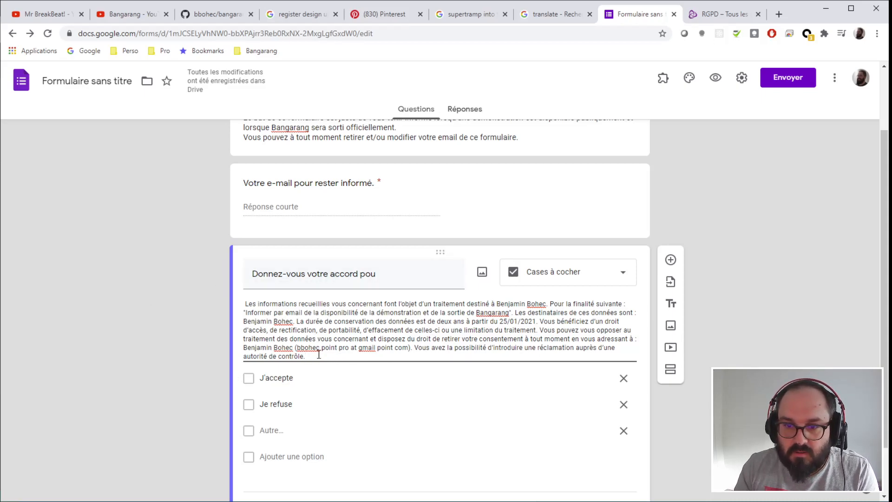
drag(319, 355, 225, 300)
click(329, 331)
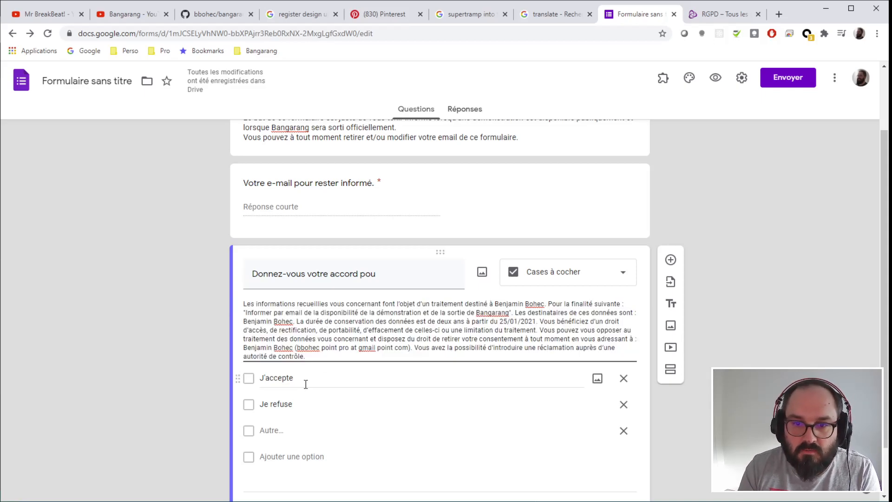
click(380, 355)
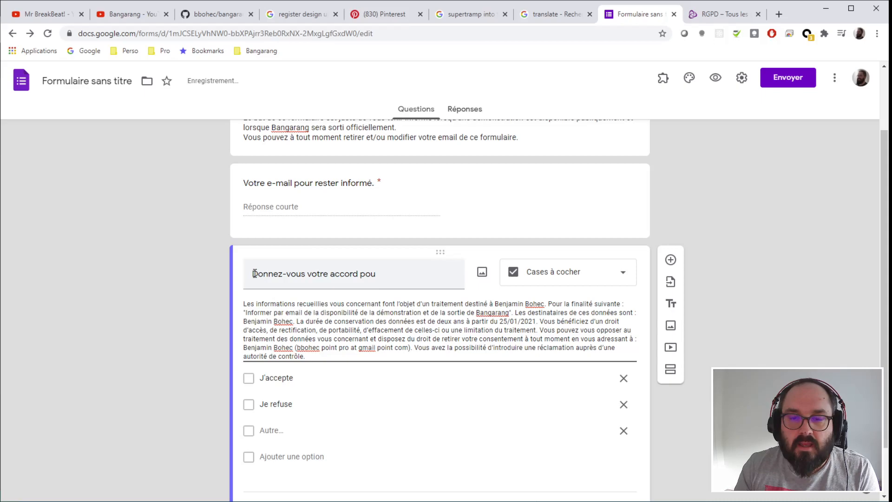
triple_click(251, 273)
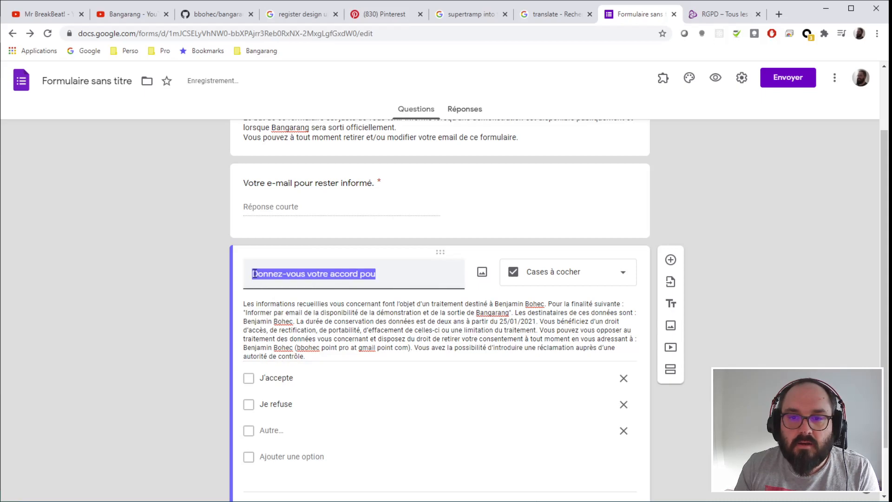
click(392, 274)
text(r que je puisse)
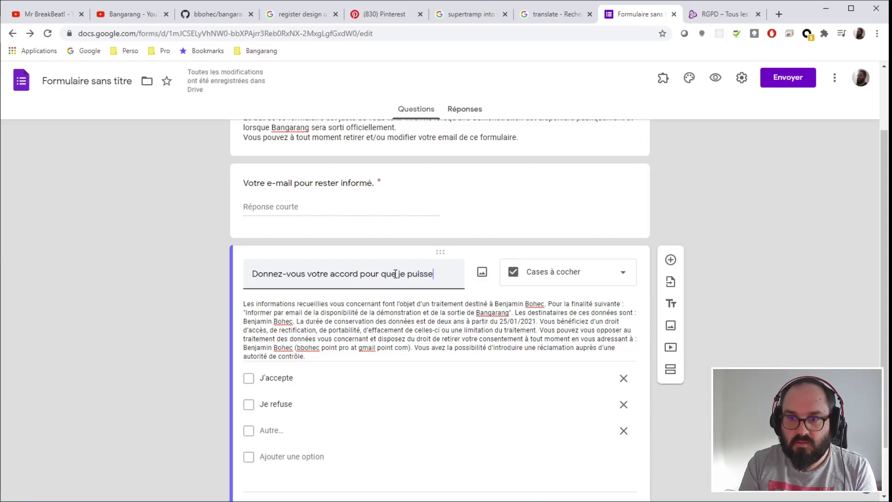
text( vous envoyer)
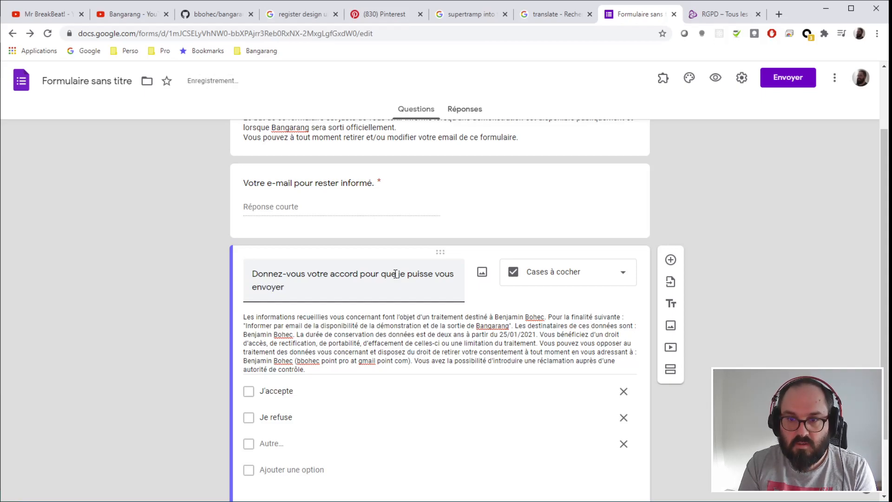
key(BackSpace)
key(BackSpace)
key(BackSpace)
key(BackSpace)
key(BackSpace)
key(BackSpace)
key(BackSpace)
key(BackSpace)
key(BackSpace)
text(conserver)
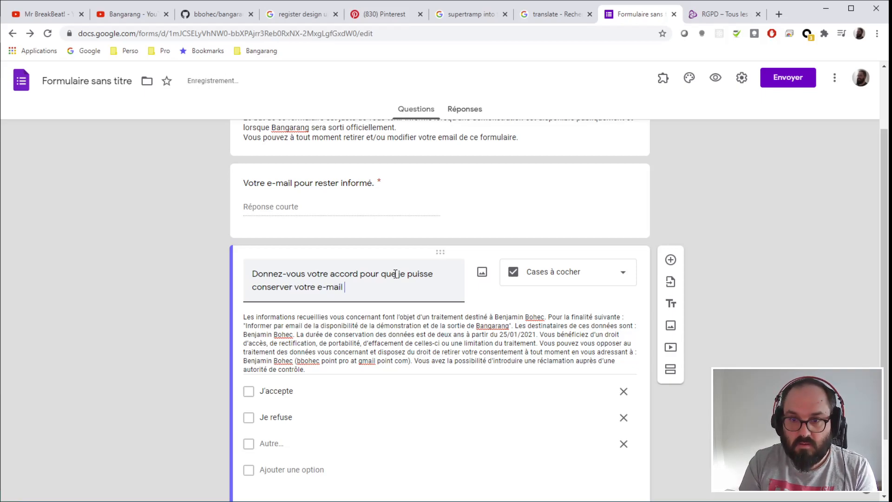
text(votre e-mail et que )
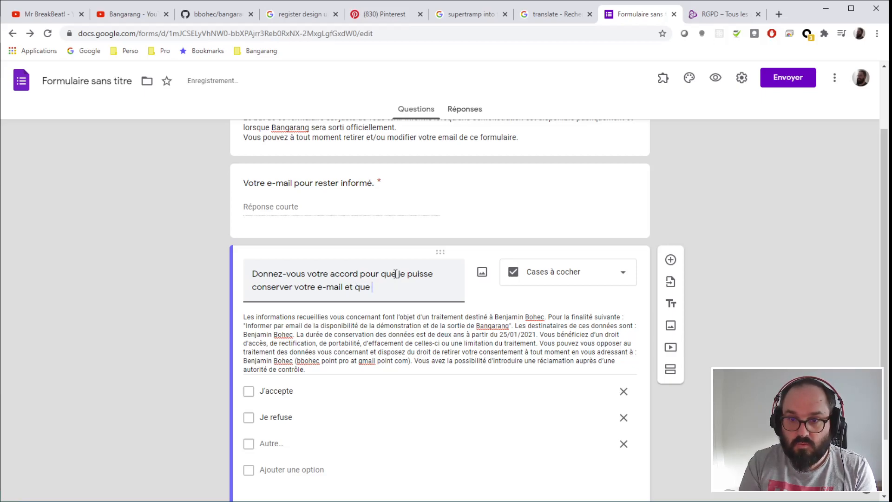
text(je puisse l'utiliser)
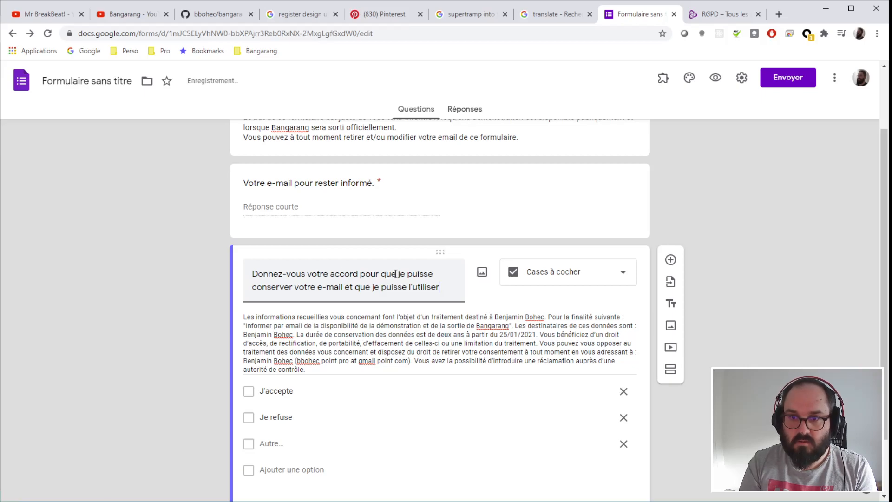
text( pour v)
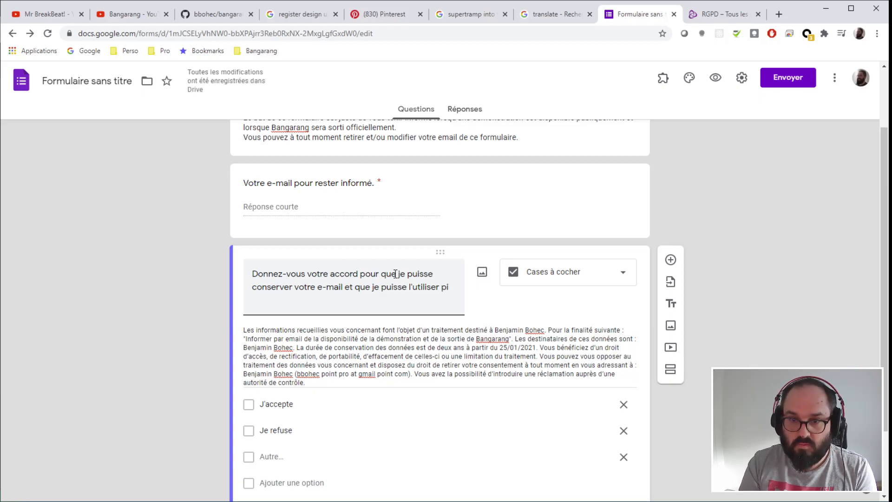
text(ous inform)
text(er.)
- Finish the consent title with 'sur la démonstration et la sortie de Bangarang'
key(Left)
text(sur bang)
key(BackSpace)
key(BackSpace)
key(BackSpace)
key(BackSpace)
text(Bangrarang)
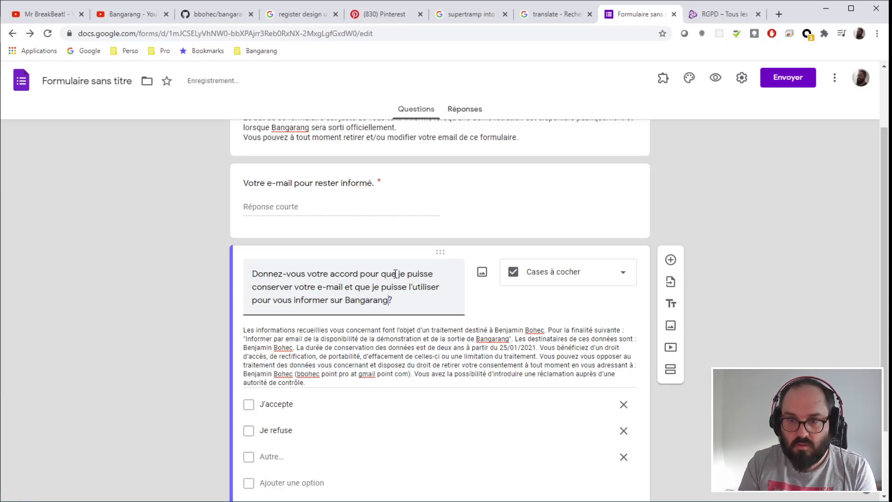
scroll(405, 330, up, 1)
scroll(405, 330, down, 1)
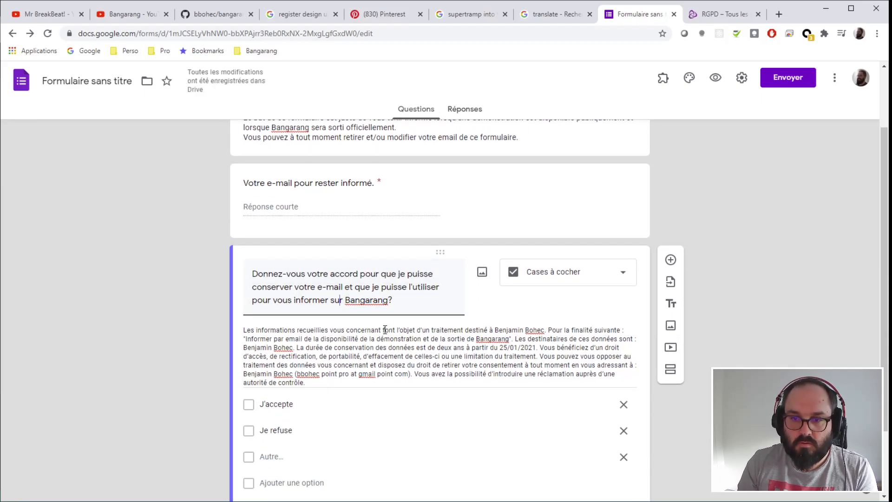
text(la dé)
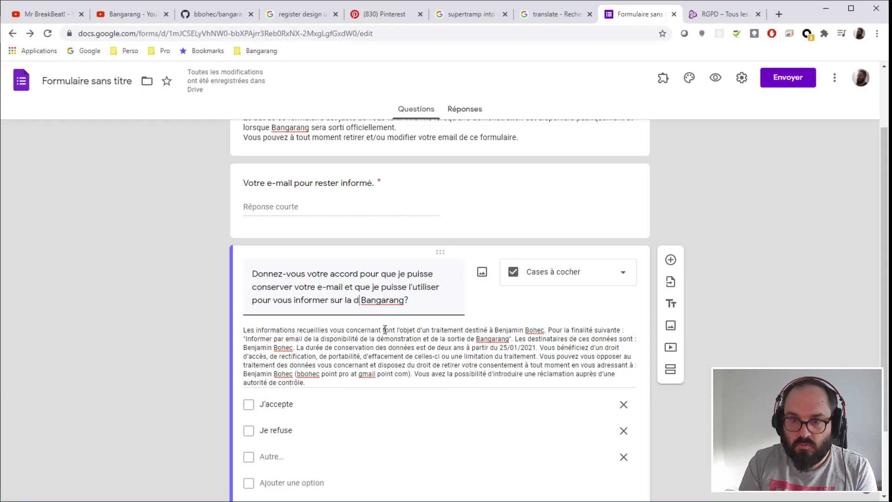
text(monstration et)
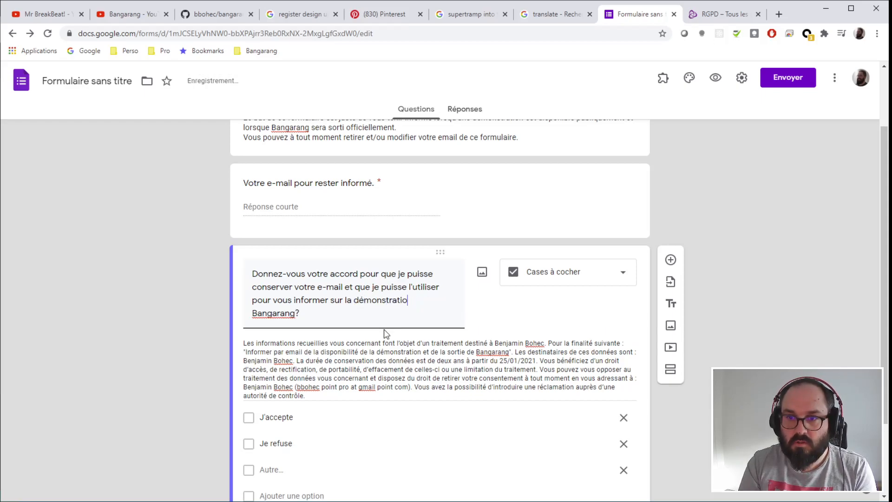
text( la )
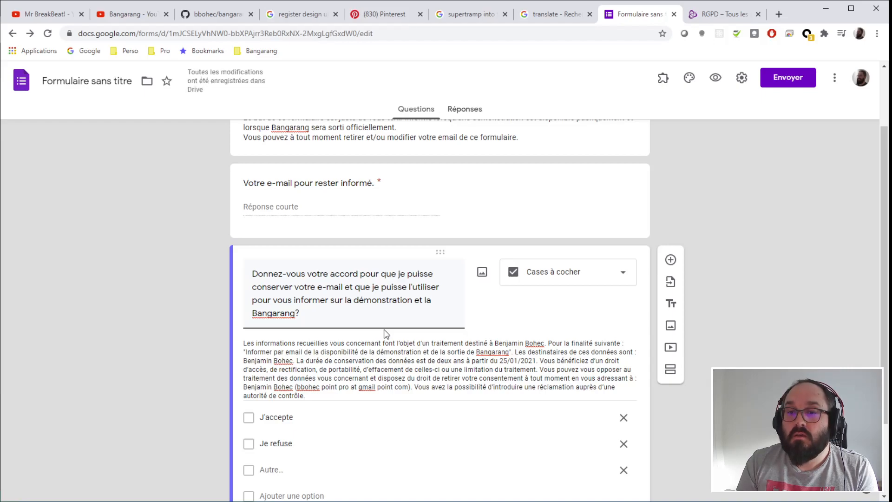
text(sortie de)
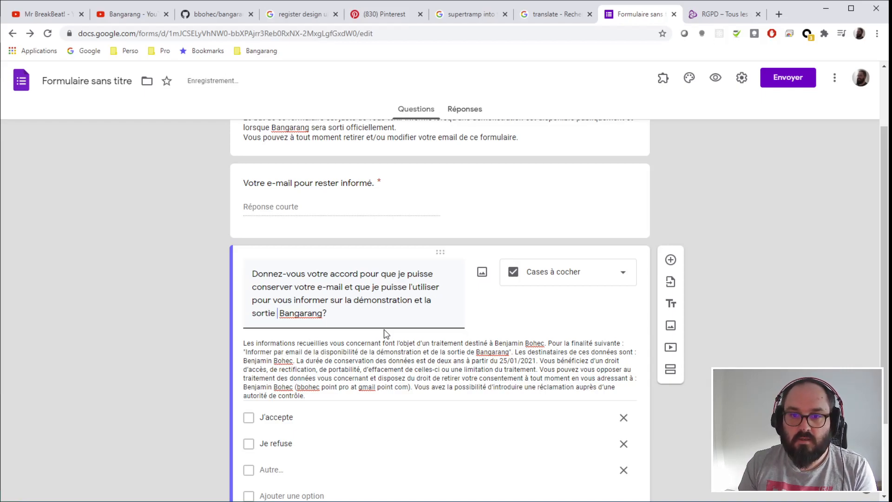
click(762, 321)
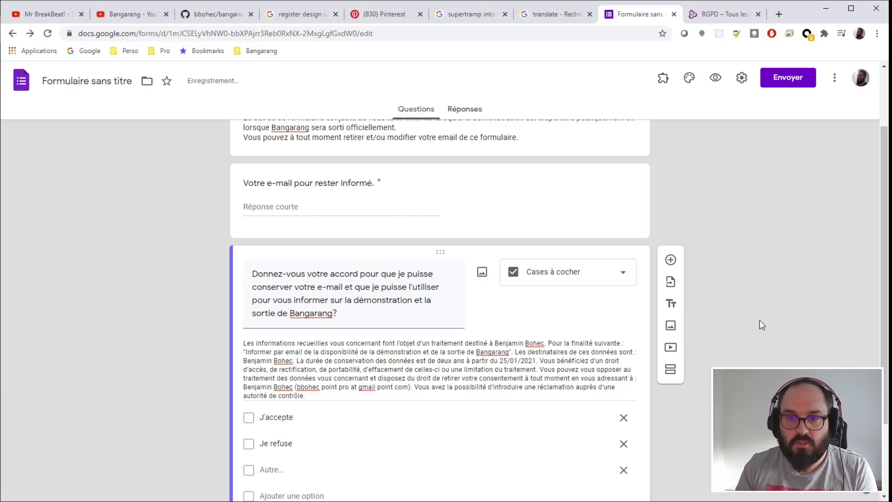
- Correct 'Rester' to 'Restez' in the form title 'Restez informé des grandes étapes…'
scroll(271, 362, up, 1)
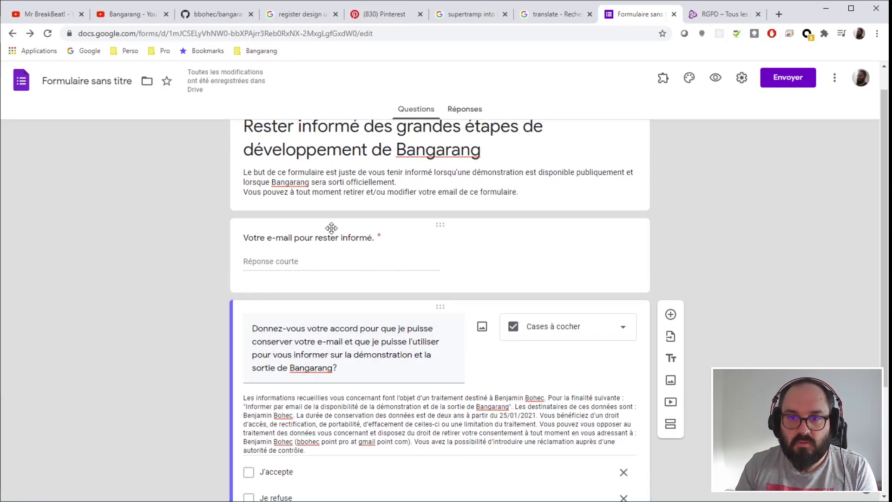
click(325, 266)
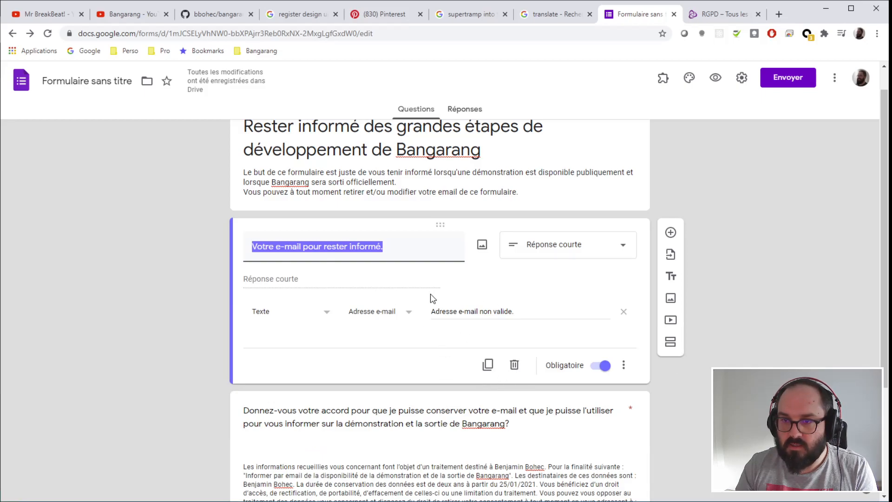
scroll(431, 296, up, 1)
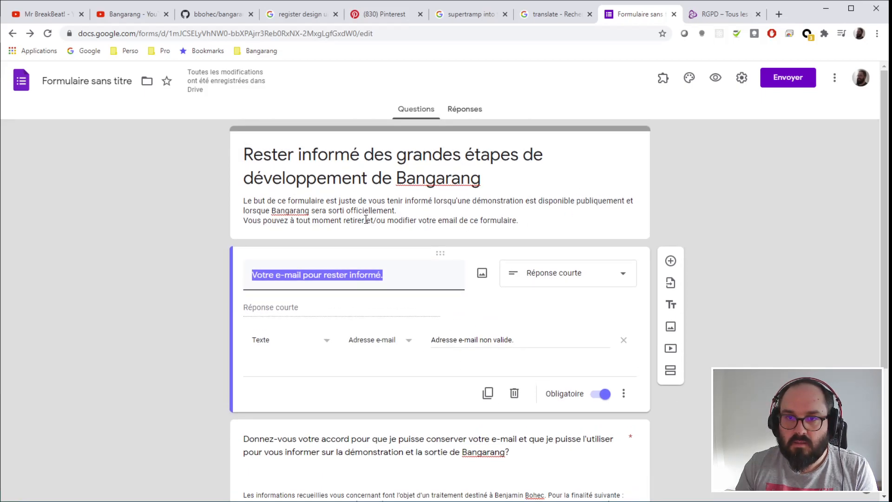
click(292, 157)
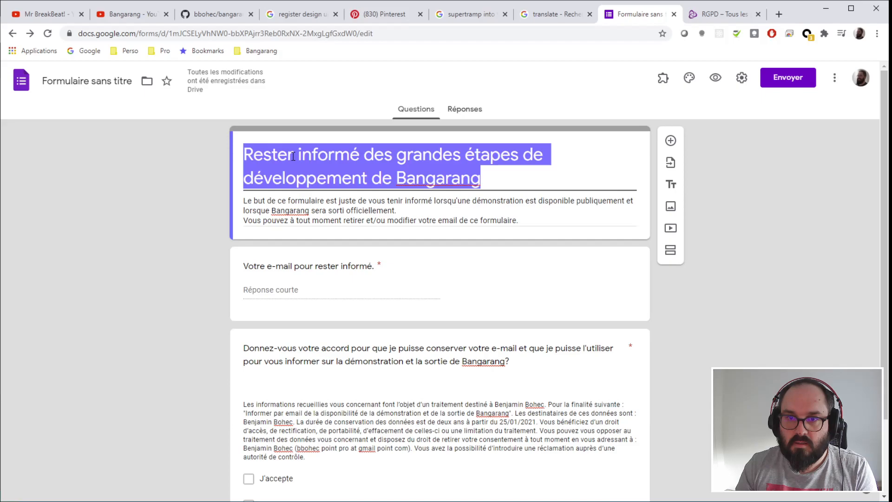
click(292, 156)
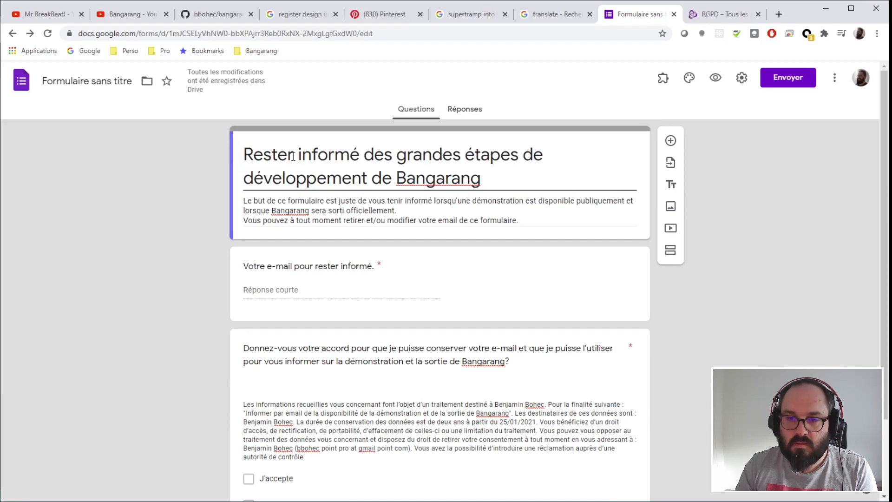
key(BackSpace)
text(z)
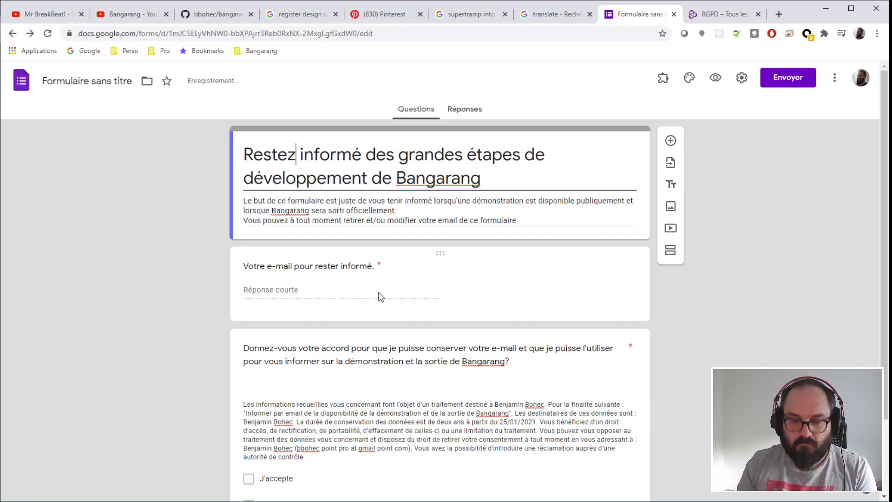
click(762, 298)
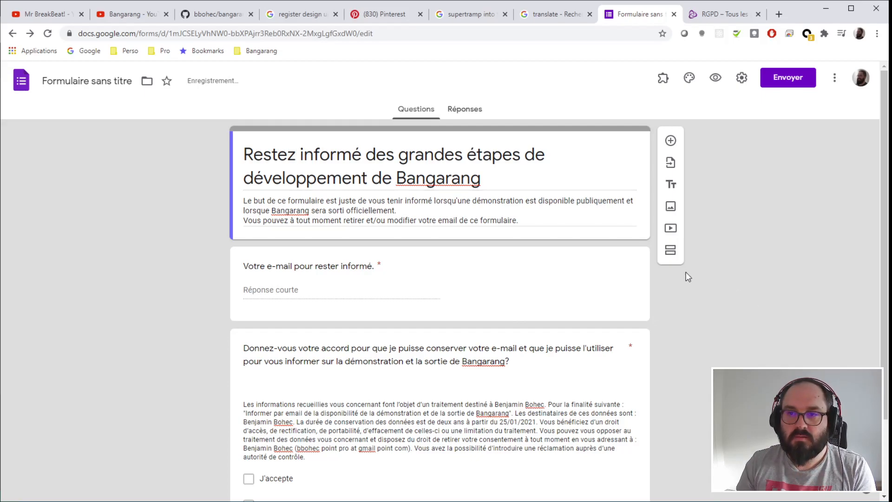
scroll(206, 265, down, 2)
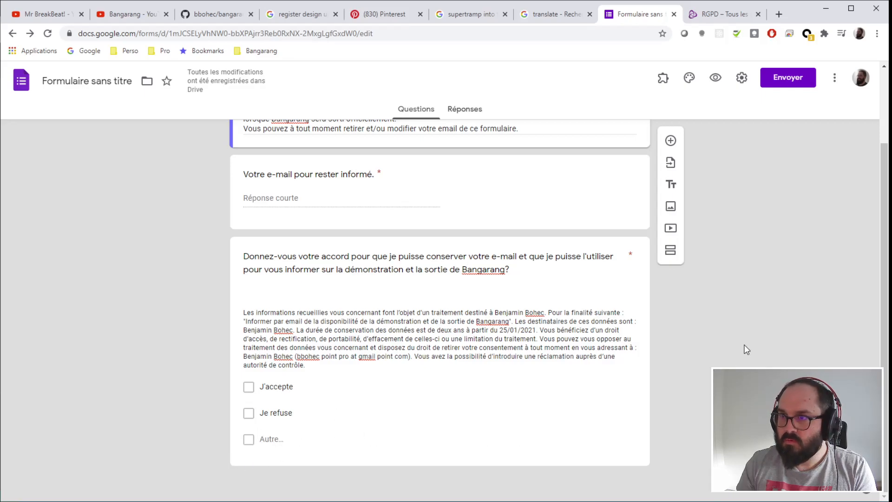
scroll(747, 350, up, 2)
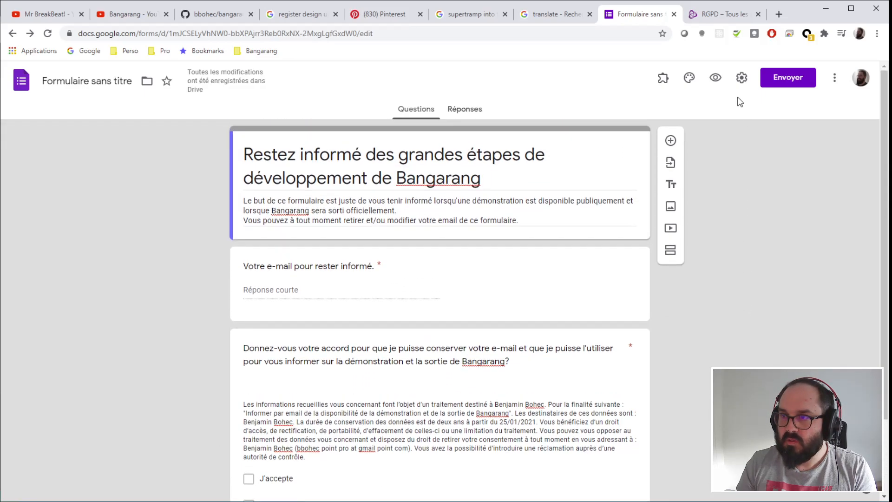
- In Settings, enable e-mail collection, answer copies, one-response limit and answer editing
click(741, 78)
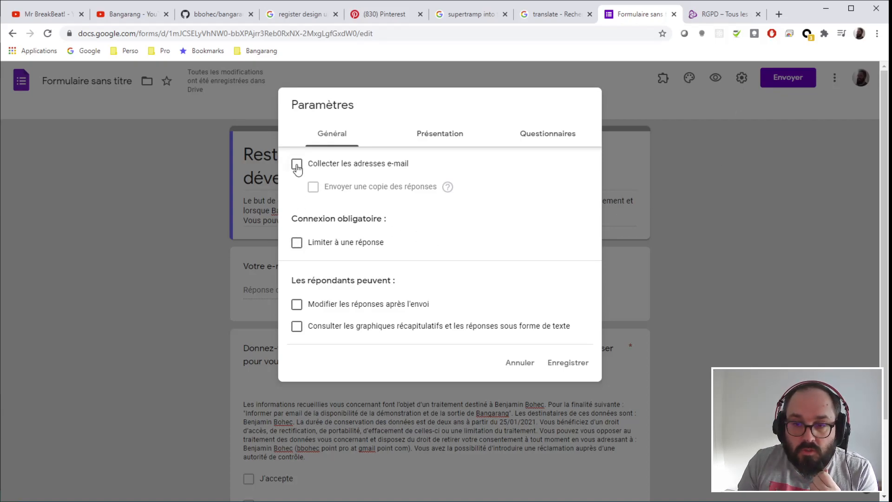
click(297, 165)
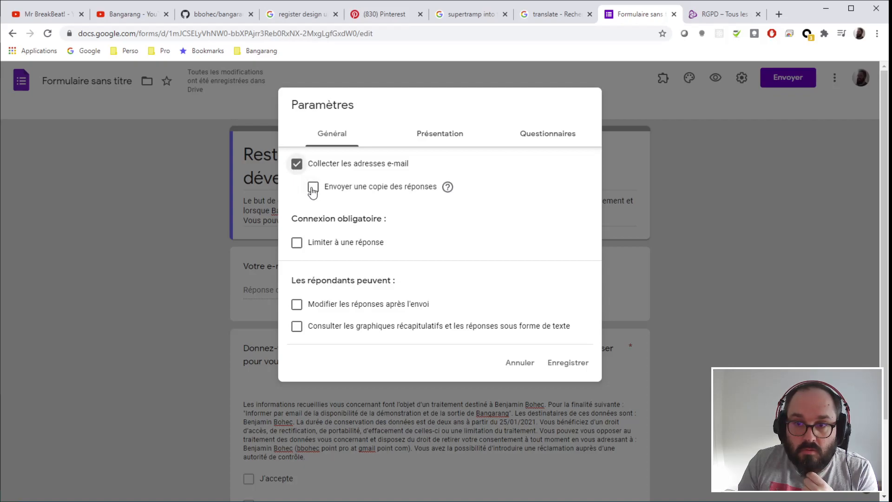
mouse_move(449, 189)
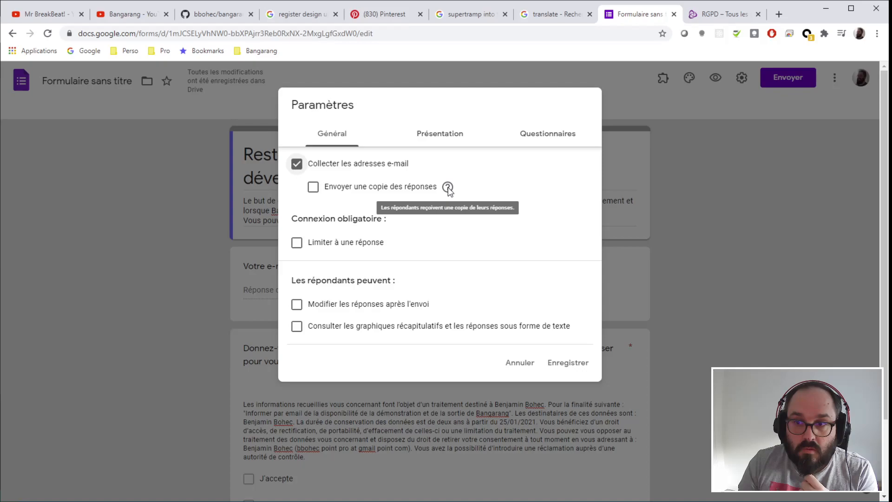
click(313, 187)
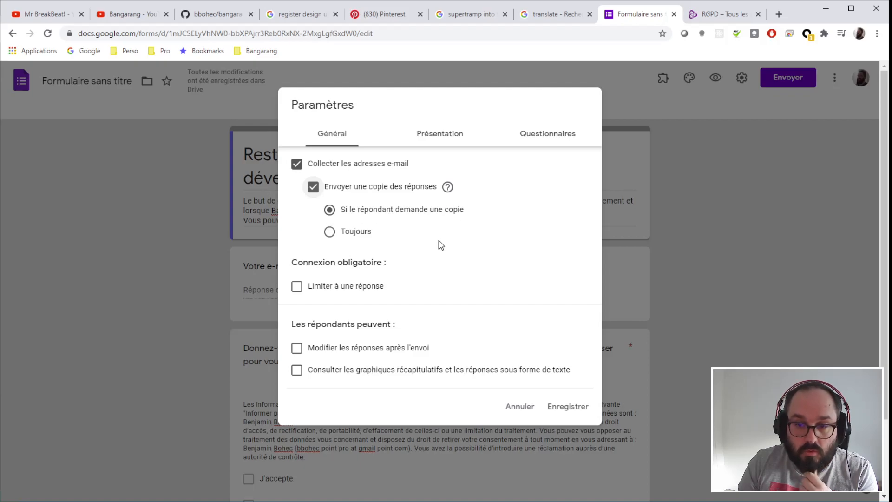
click(296, 288)
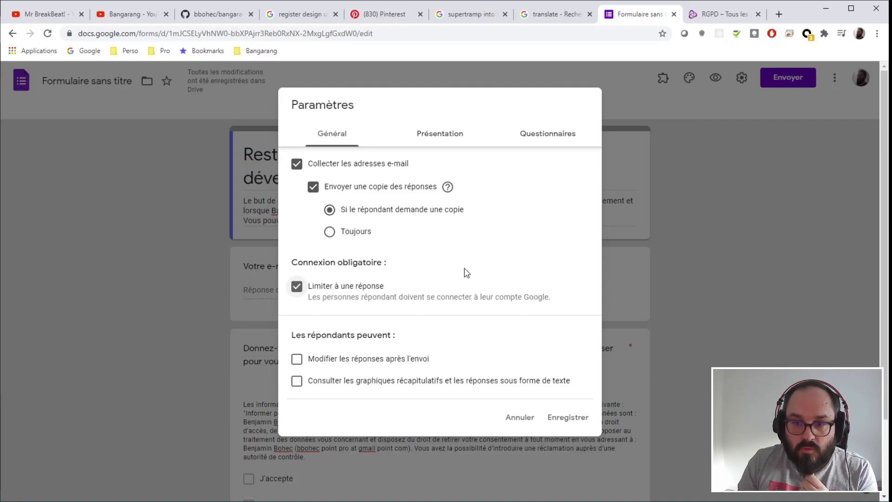
scroll(466, 273, down, 1)
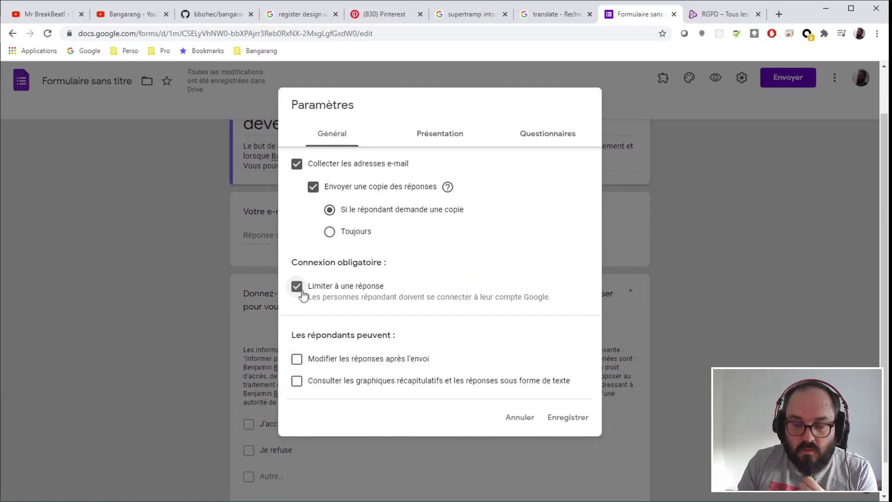
click(298, 362)
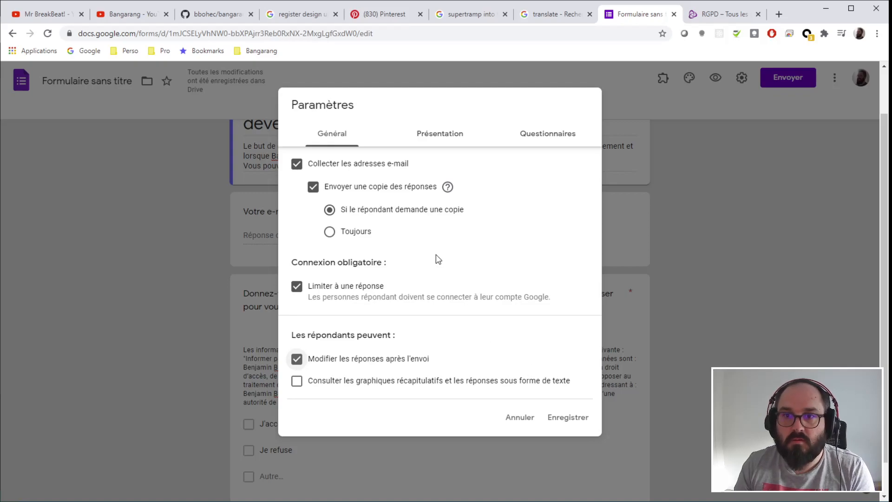
click(446, 134)
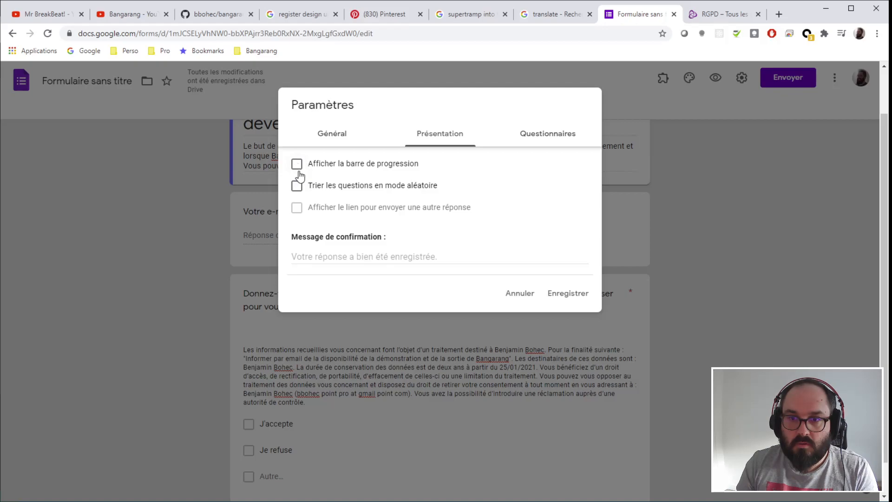
- Set the confirmation message 'Votre réponse a bien été enregistrée, merci.' and save the settings
click(356, 259)
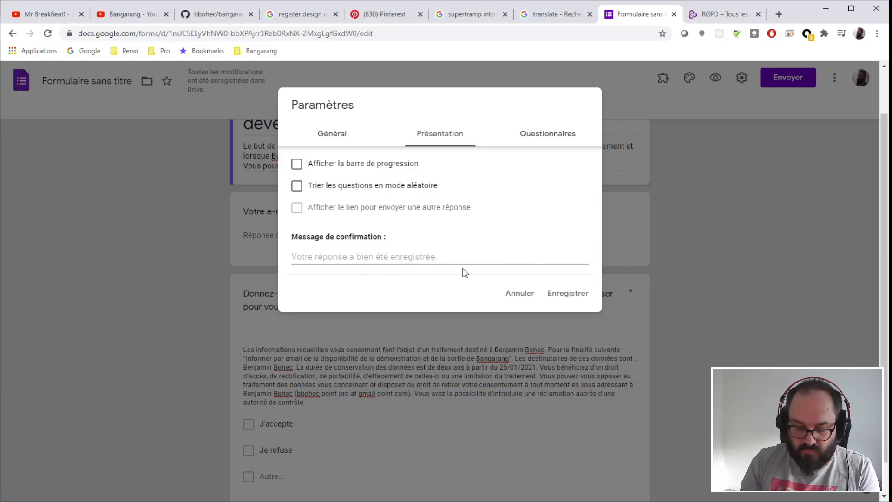
text(B)
key(BackSpace)
key(BackSpace)
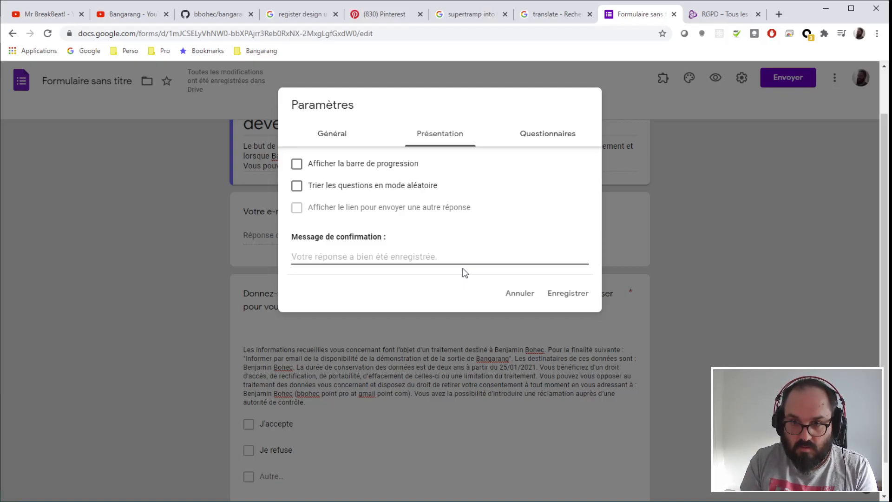
text(Votre réponse a bien été enregistrée, merci.)
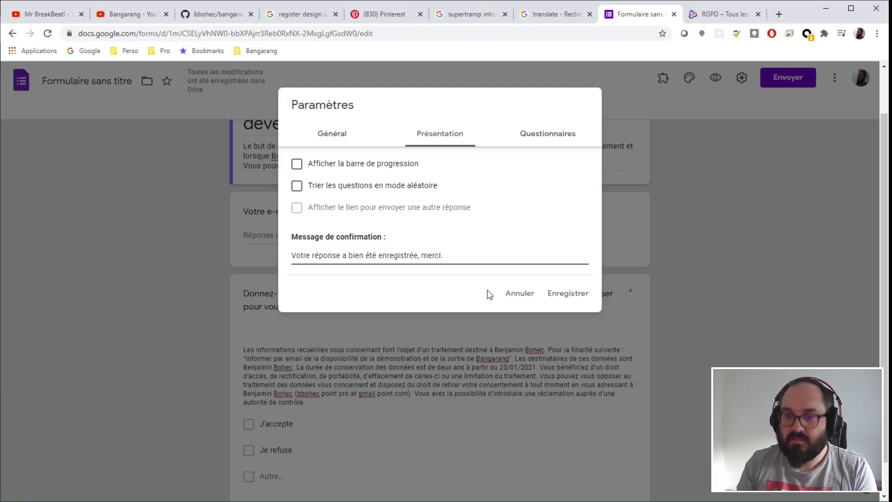
click(547, 132)
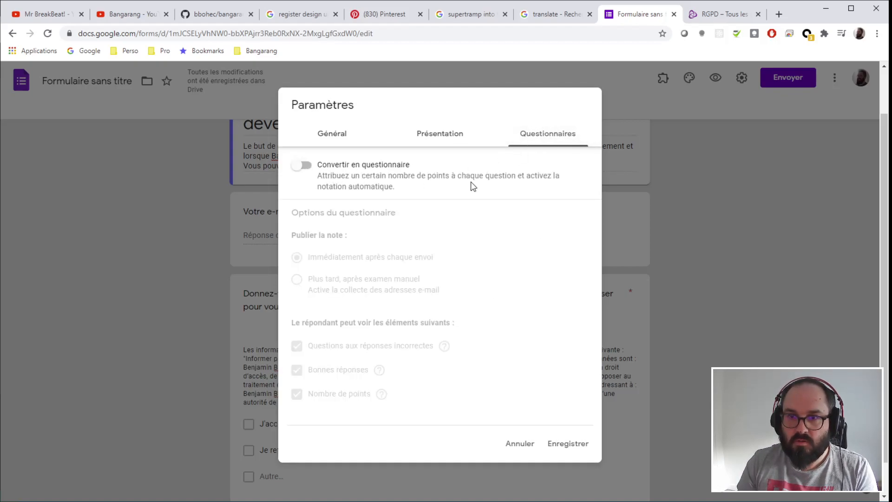
click(566, 444)
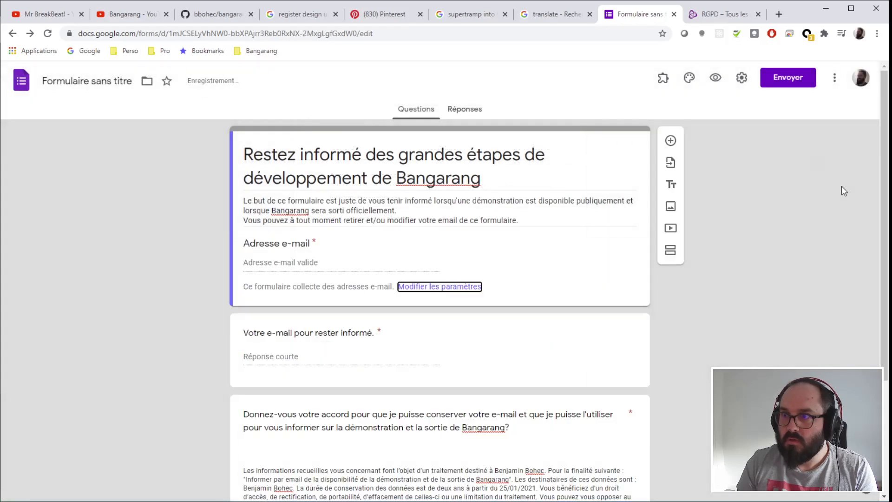
- Preview the form and confirm both empty e-mail questions show 'Cette question est obligatoire.'
click(717, 79)
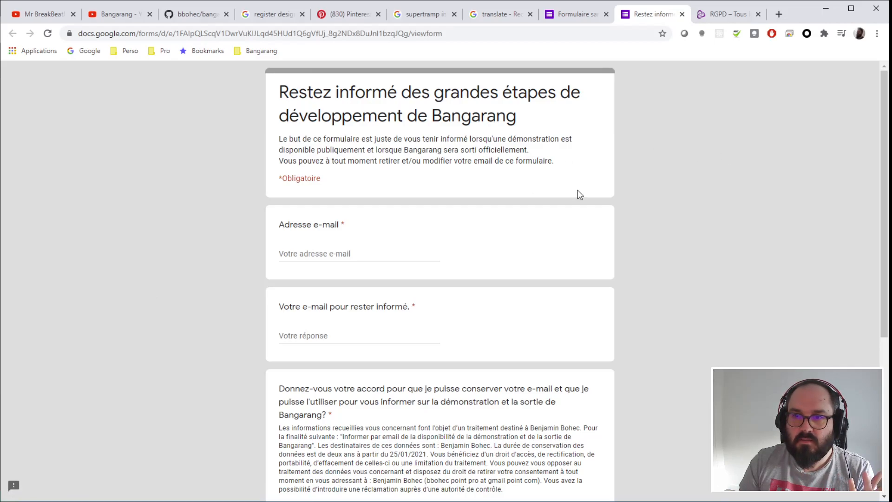
scroll(677, 200, down, 2)
drag(277, 322, 537, 379)
scroll(711, 300, down, 2)
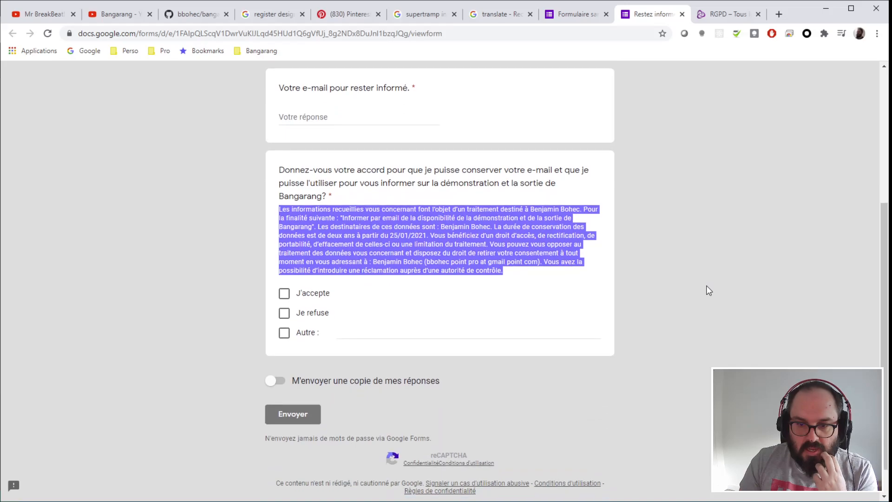
scroll(705, 286, down, 1)
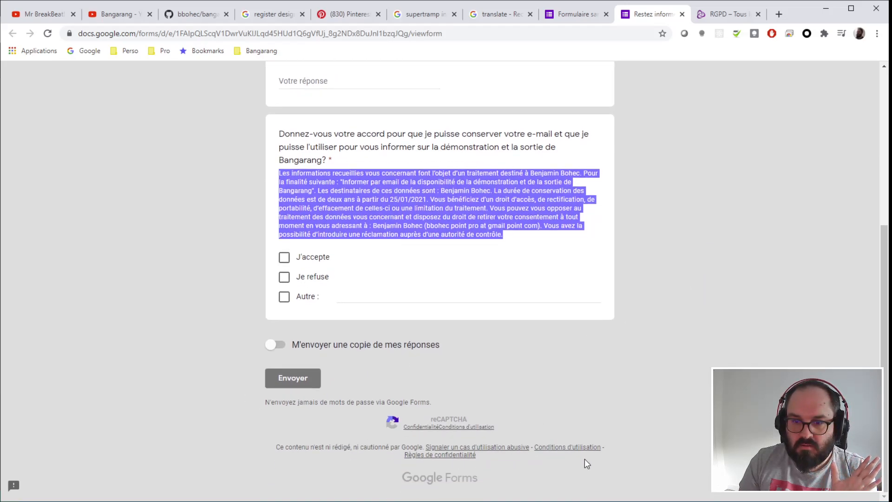
scroll(647, 343, up, 5)
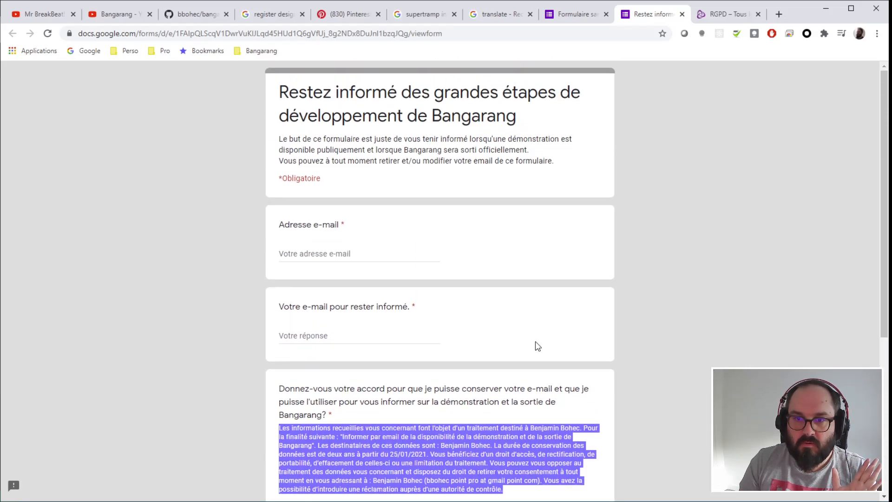
click(330, 251)
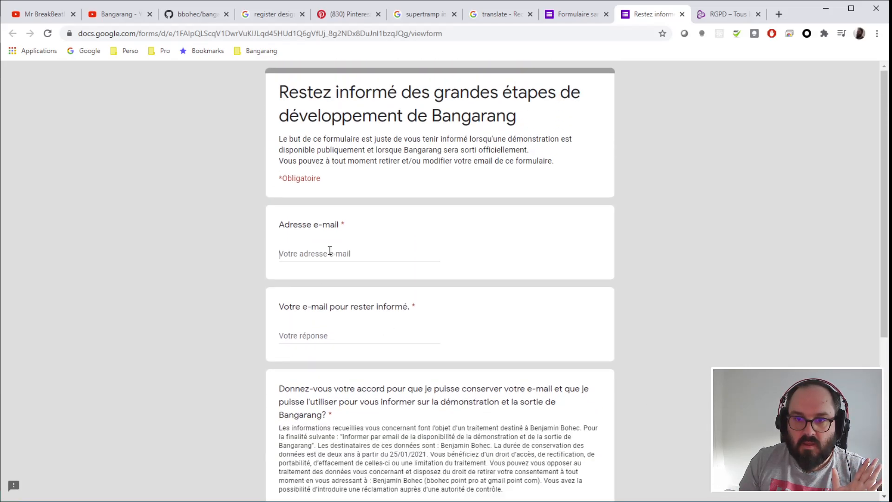
click(332, 344)
click(738, 300)
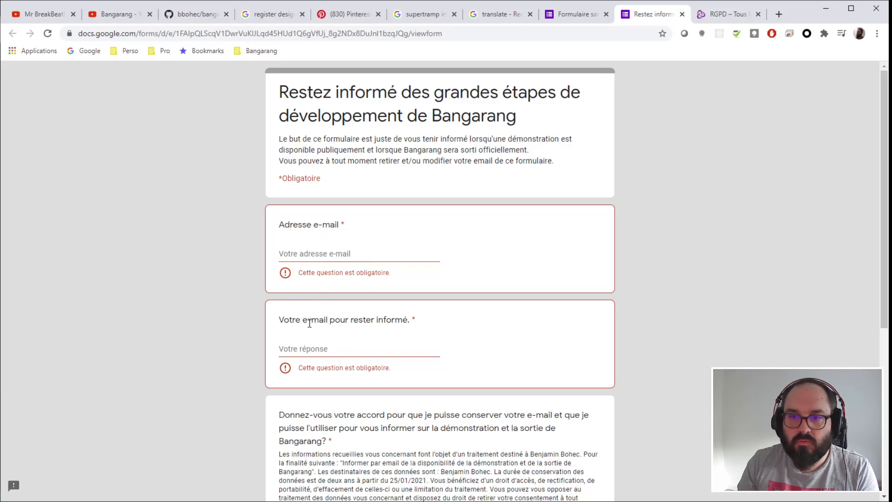
drag(285, 321, 420, 375)
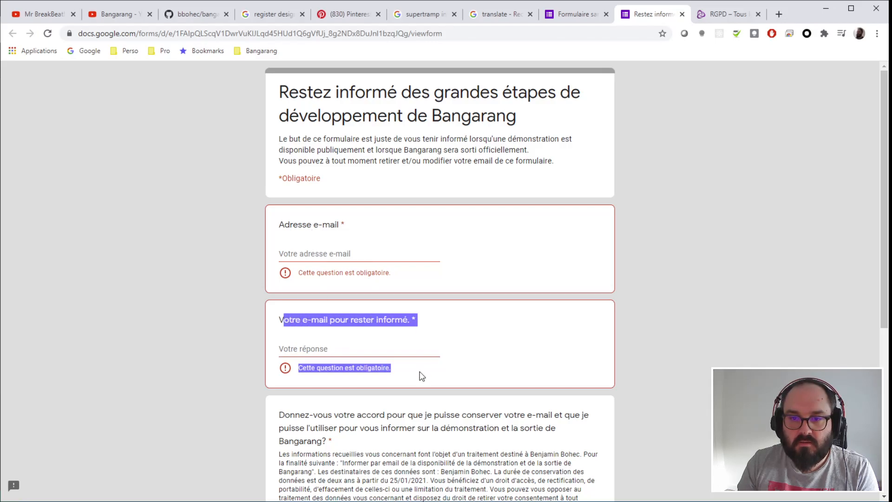
- Delete the redundant 'Votre e-mail pour rester informé.' question
click(757, 309)
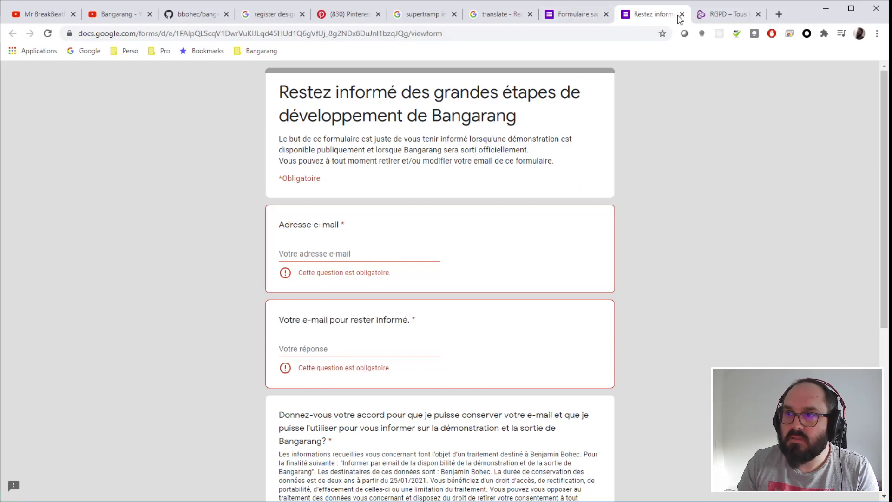
click(682, 14)
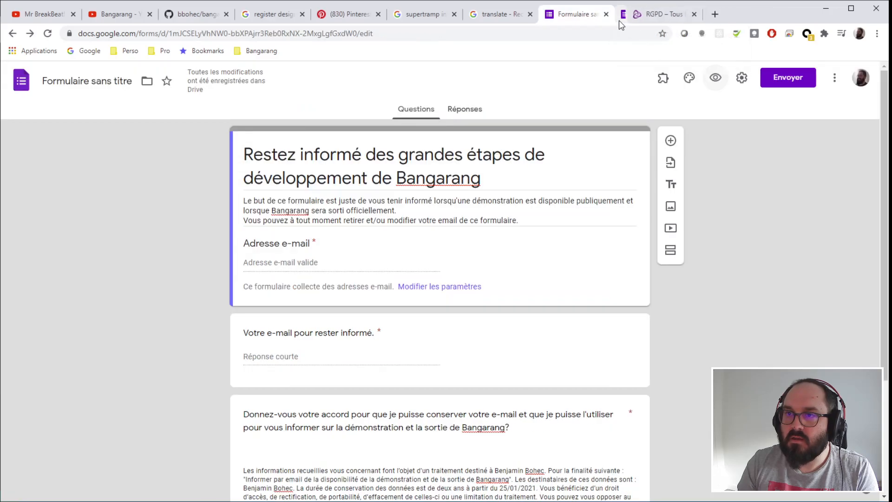
click(476, 333)
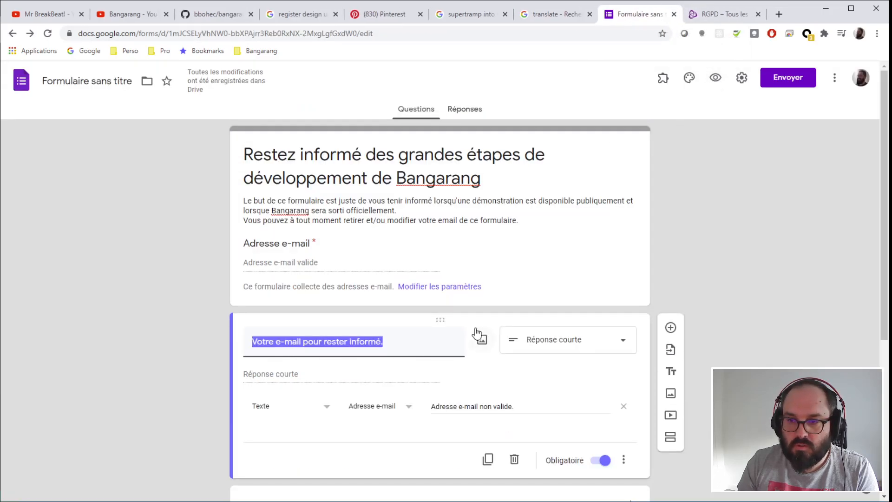
click(514, 459)
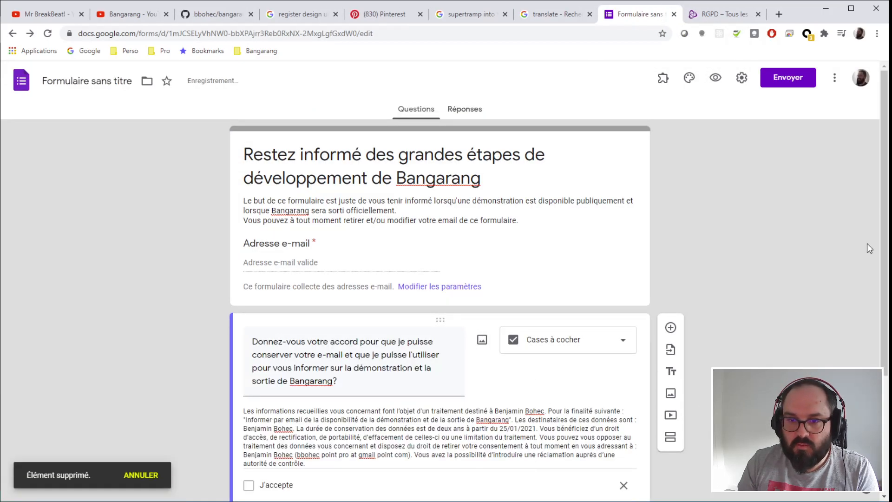
- Preview the updated form and fill the single e-mail field with the saved address
click(716, 77)
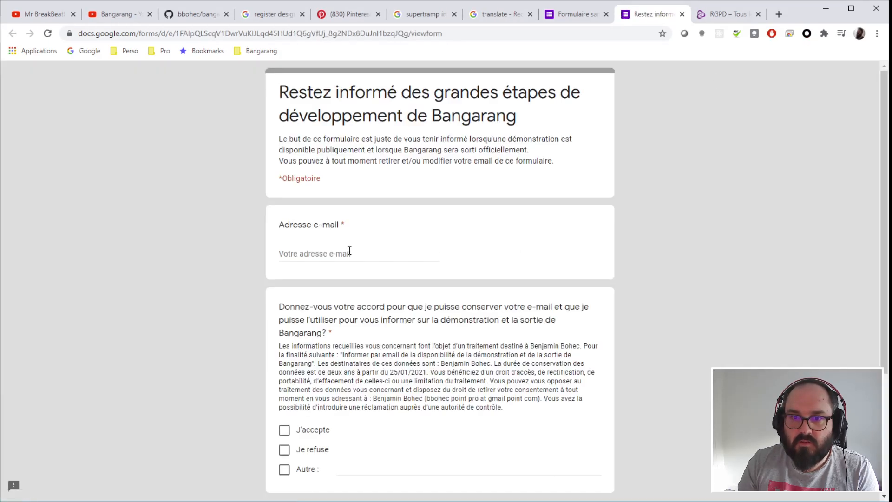
click(316, 251)
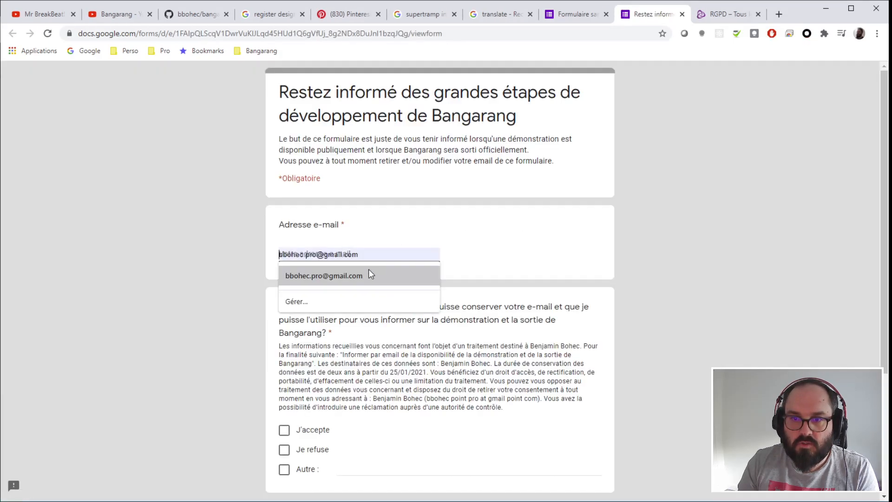
click(333, 278)
scroll(206, 260, down, 4)
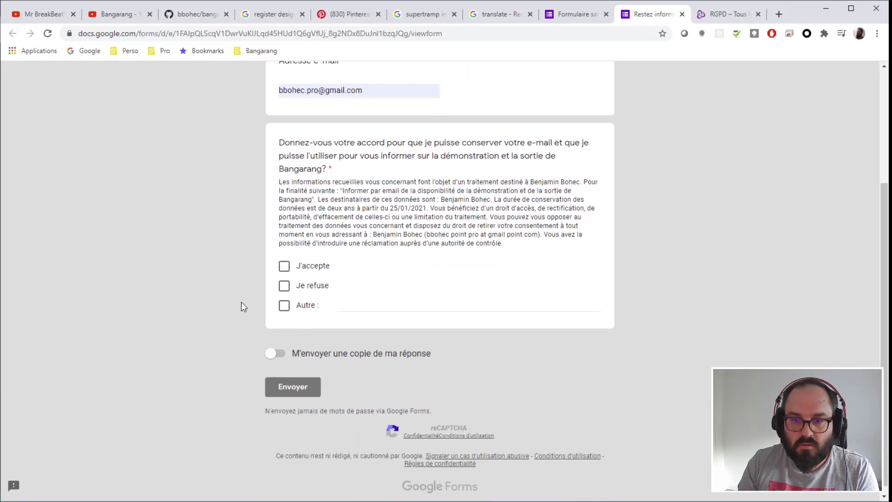
scroll(644, 299, up, 4)
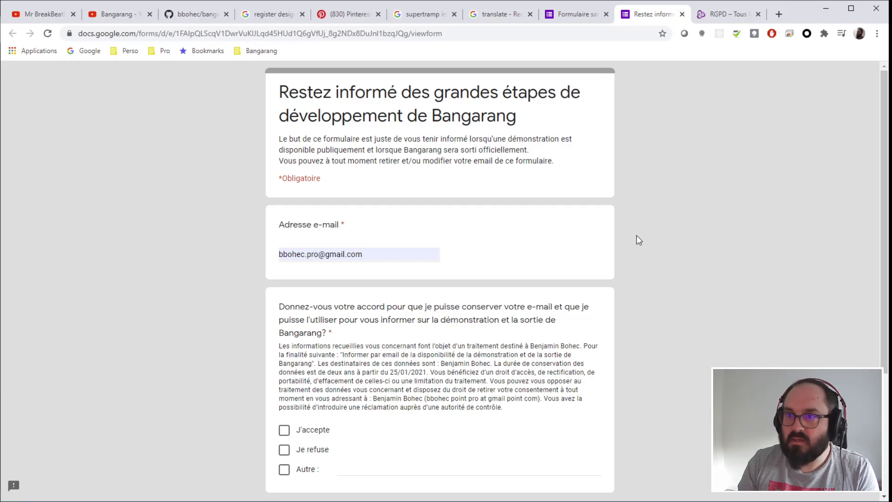
click(682, 14)
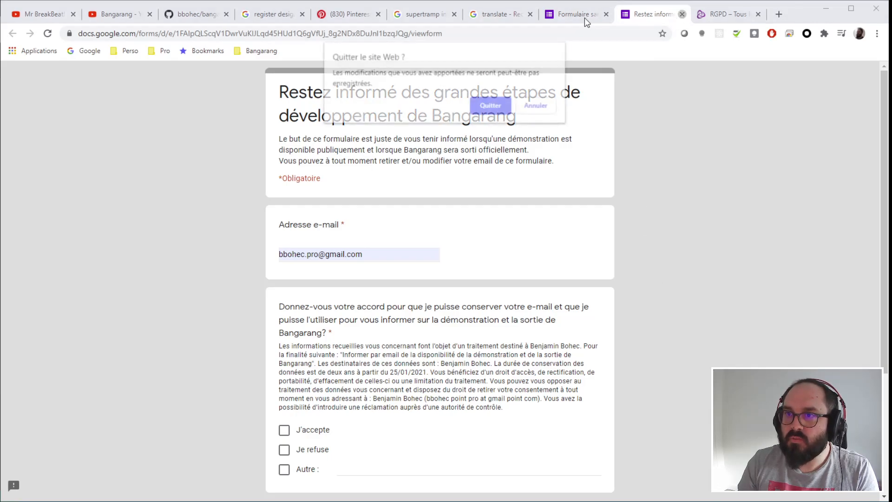
- Make the consent question multiple choice with only J'accepte and Je refuse, then preview it again
click(490, 106)
scroll(710, 272, down, 4)
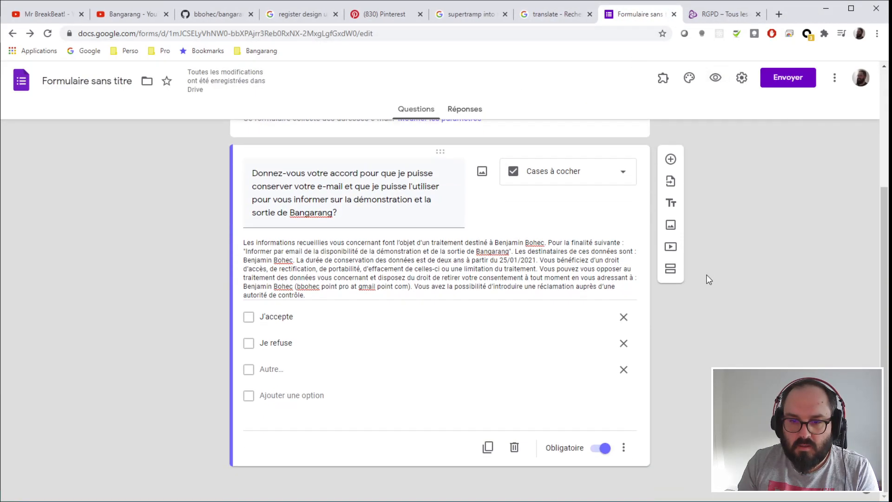
click(627, 180)
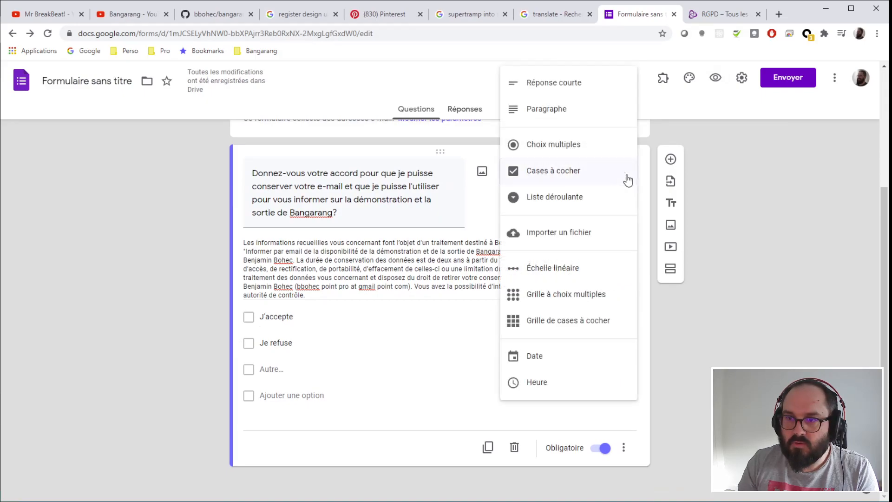
click(557, 146)
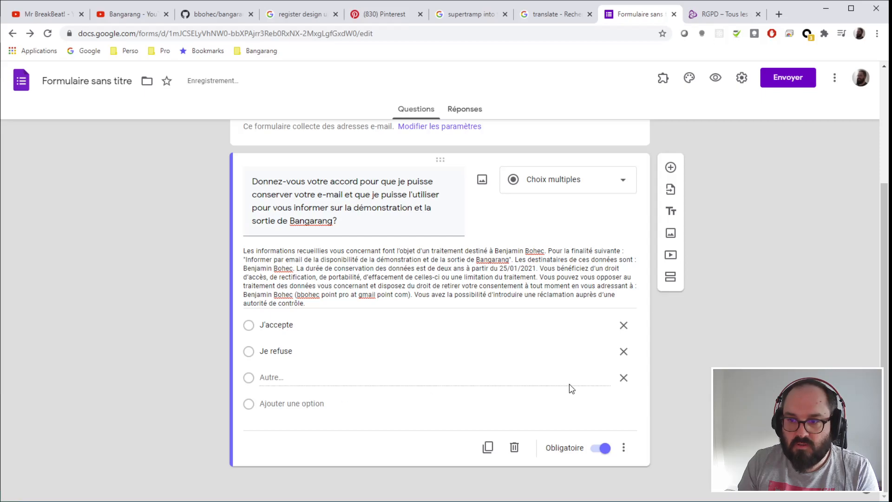
click(623, 378)
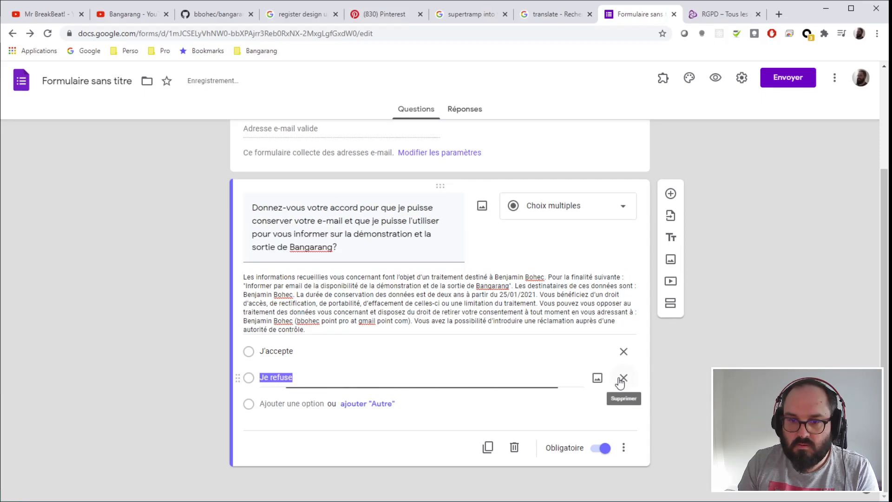
click(736, 345)
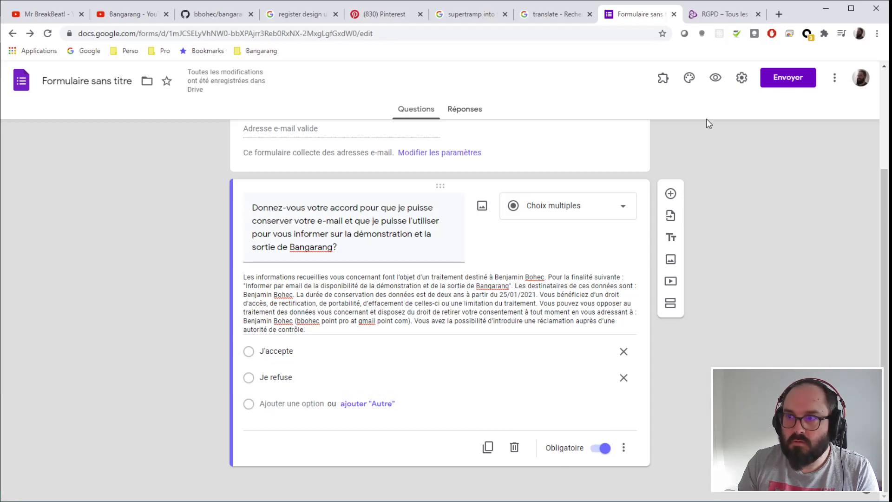
click(715, 78)
scroll(729, 258, down, 2)
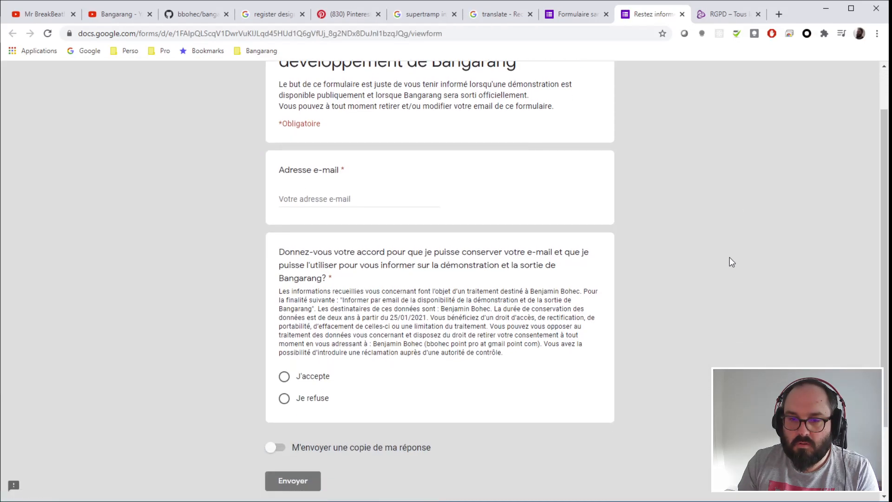
- In the preview, answer J'accepte and fill the e-mail field with the saved address
click(284, 377)
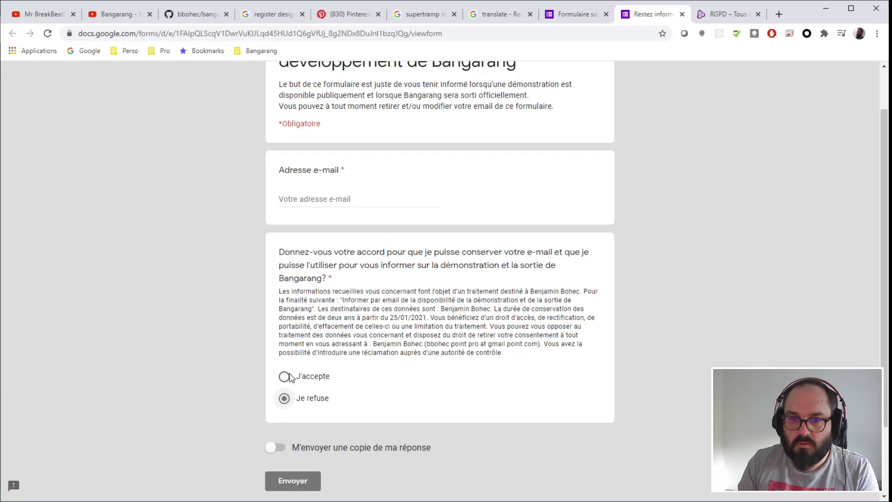
click(287, 399)
click(288, 377)
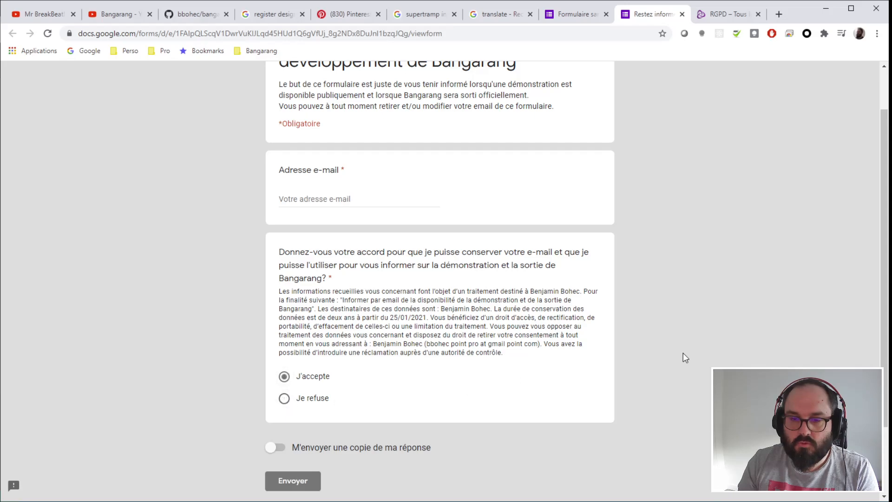
scroll(527, 351, up, 1)
scroll(527, 351, up, 1)
click(339, 259)
click(342, 274)
- Submit the test response with a copy requested, then reopen it for editing
scroll(648, 305, down, 3)
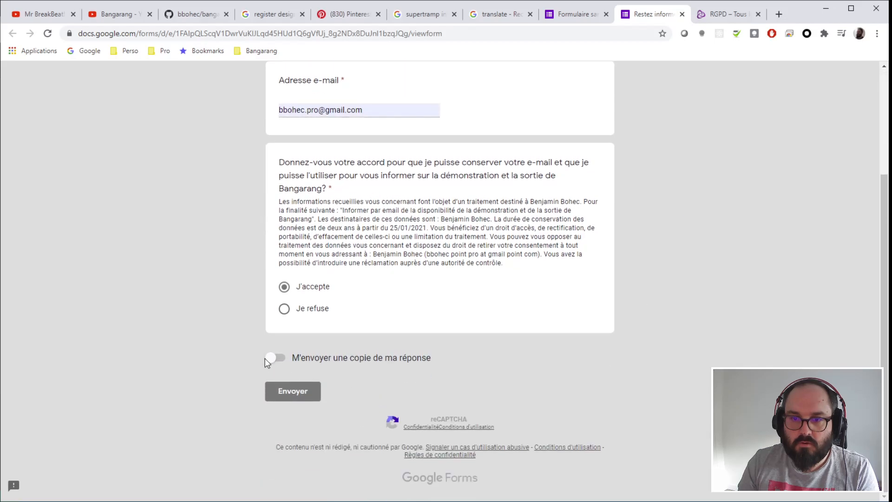
click(277, 361)
click(275, 395)
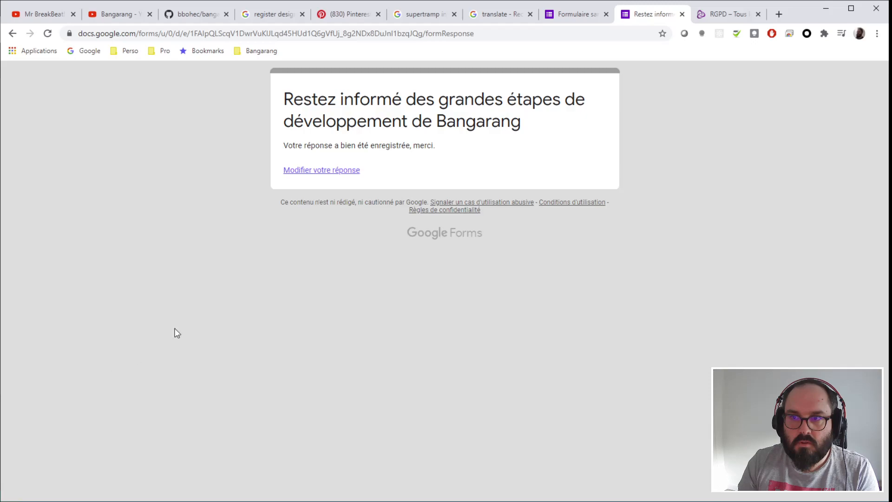
click(290, 171)
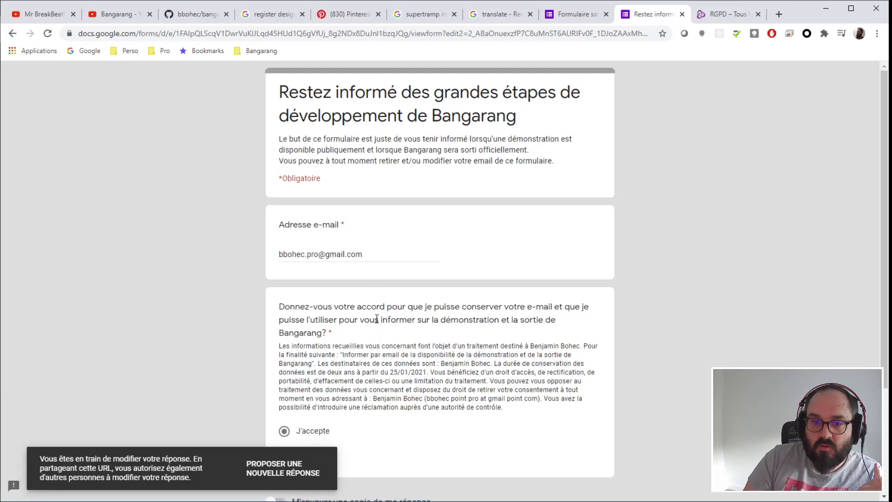
scroll(378, 321, down, 3)
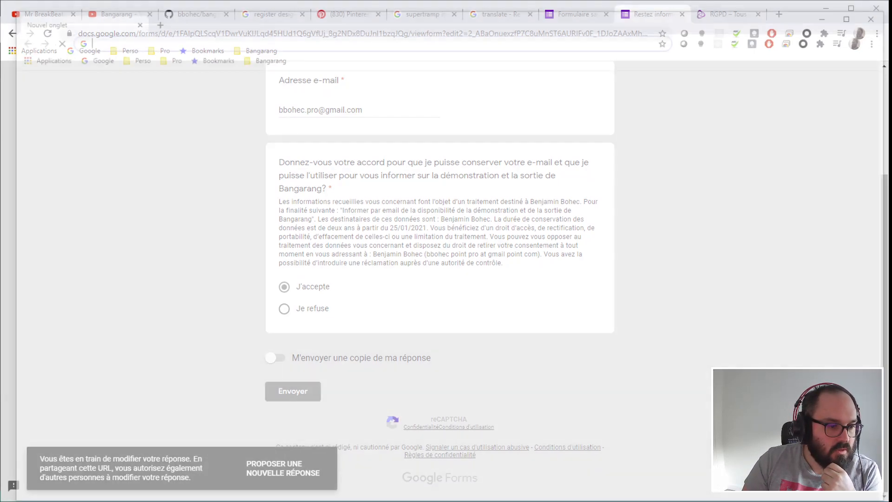
- Open a new blank browser window and get it out of the way
key(ctrl+n)
double_click(551, 18)
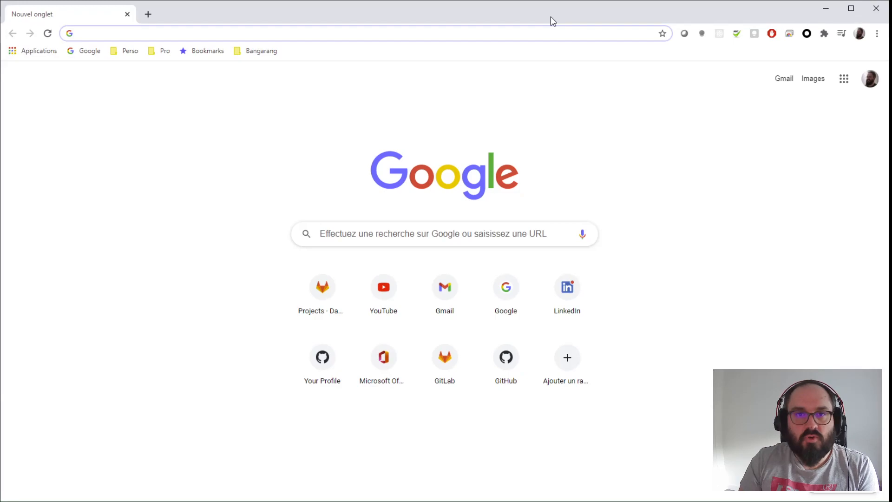
key(super+shift+Left)
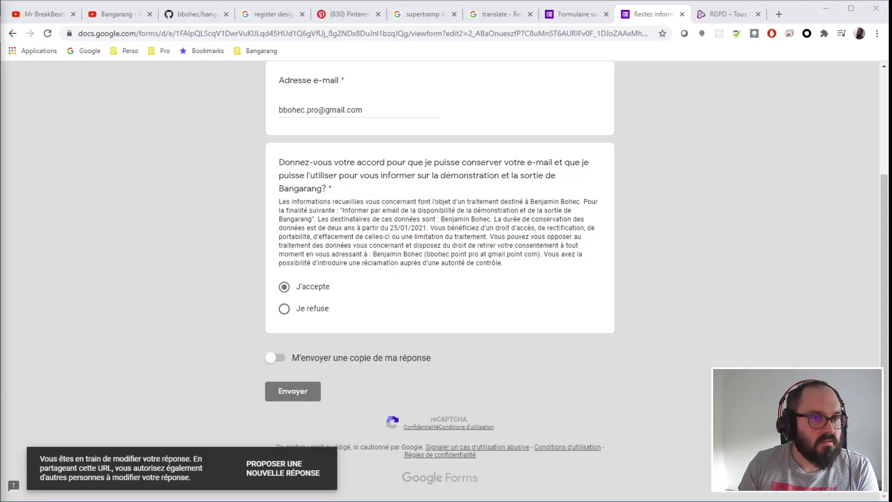
- Read through the Gmail response receipt, close it, then close the test response tab
drag(0, 172, 411, 66)
scroll(497, 301, down, 1)
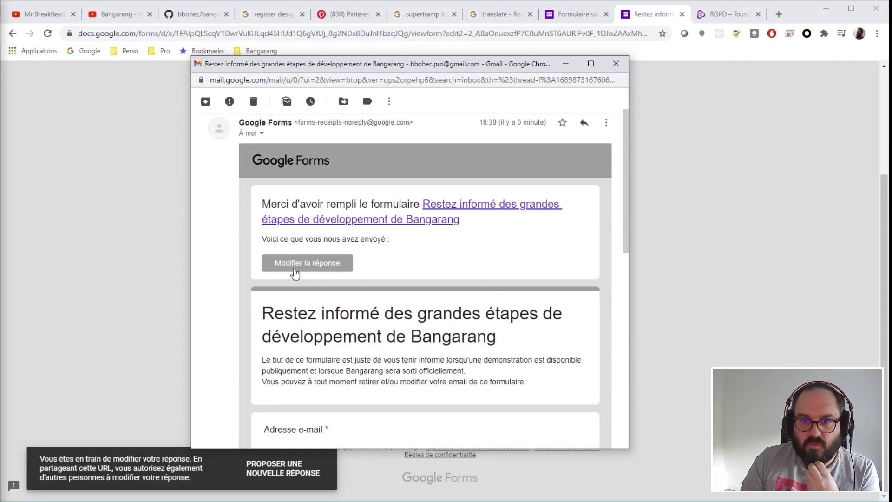
scroll(447, 230, down, 2)
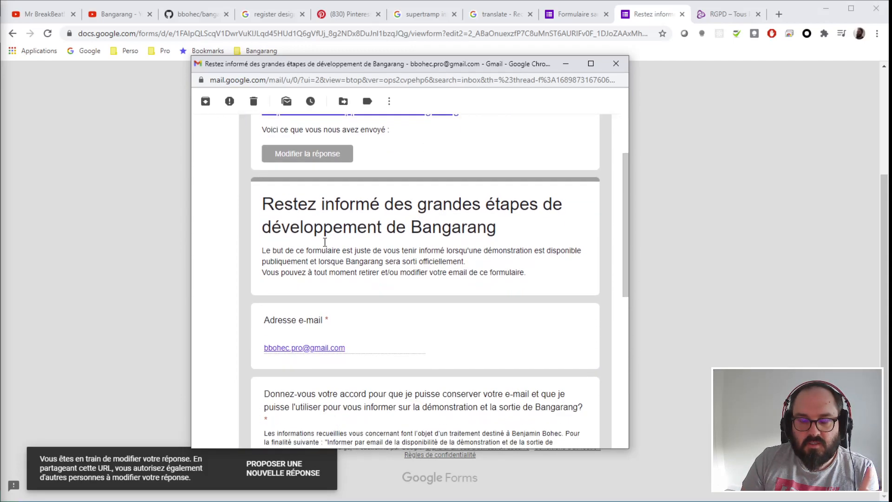
scroll(473, 221, down, 4)
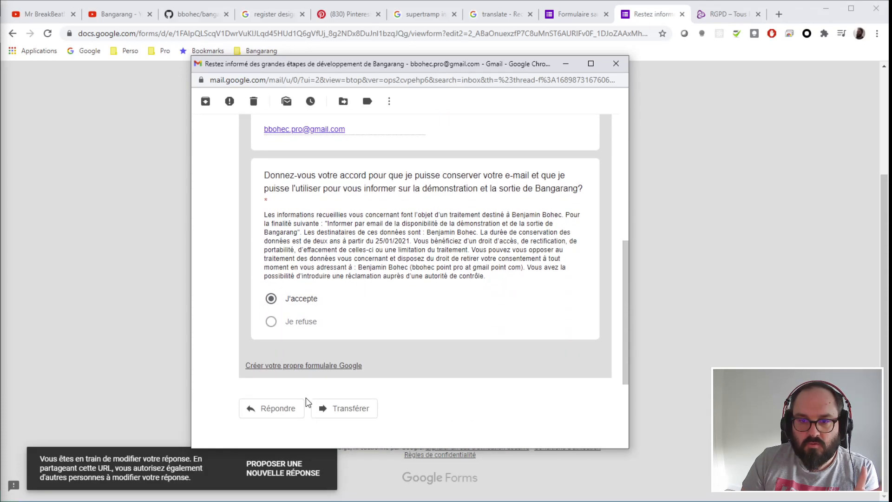
scroll(516, 385, up, 3)
scroll(519, 387, up, 4)
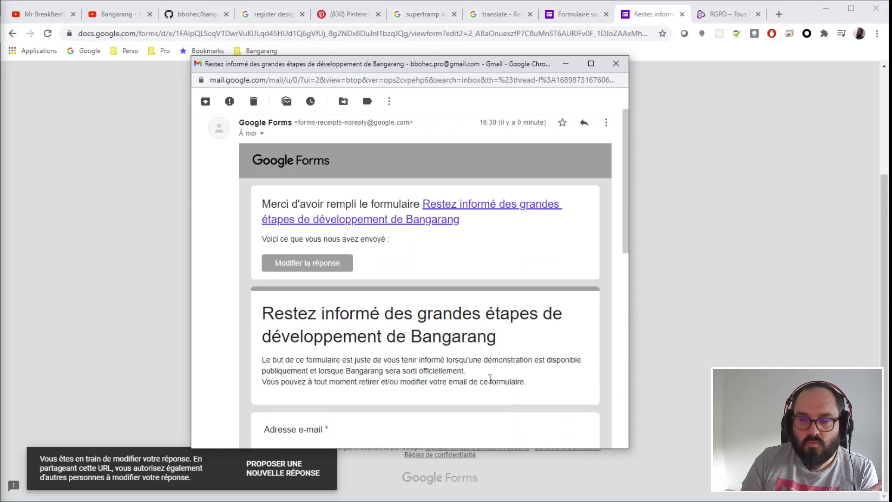
click(617, 64)
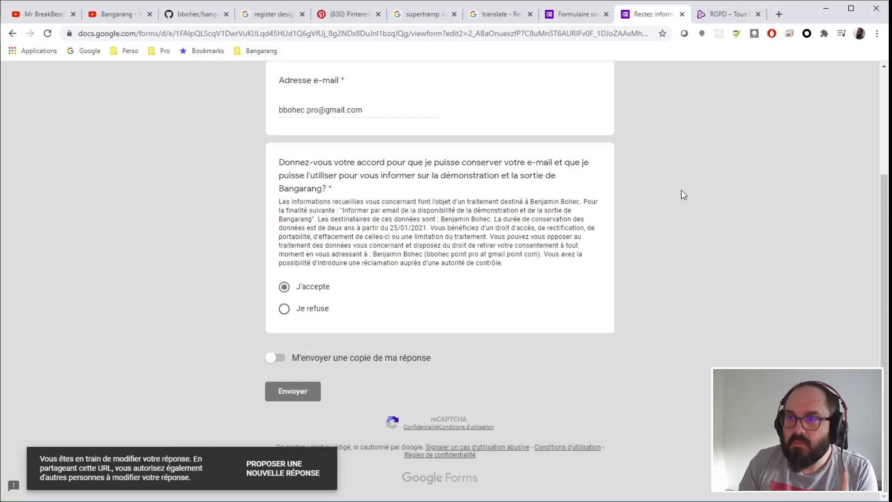
scroll(681, 190, up, 3)
click(682, 15)
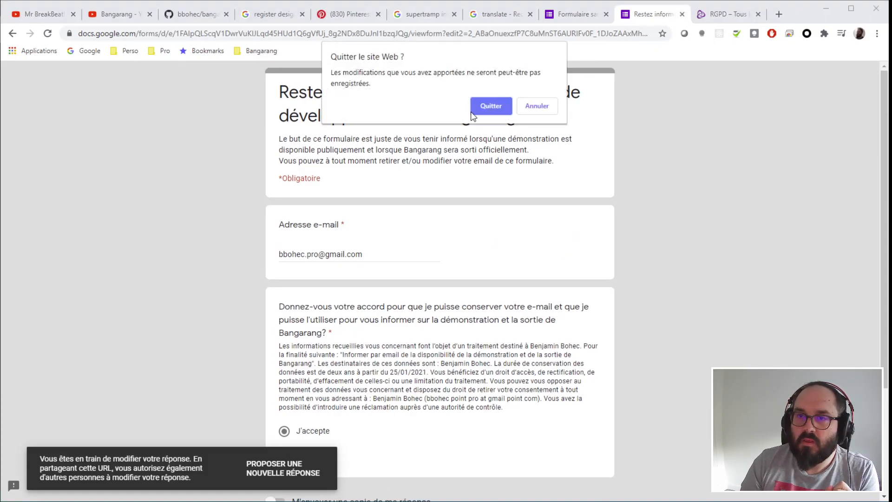
- Confirm leaving the test response page without saving
click(490, 105)
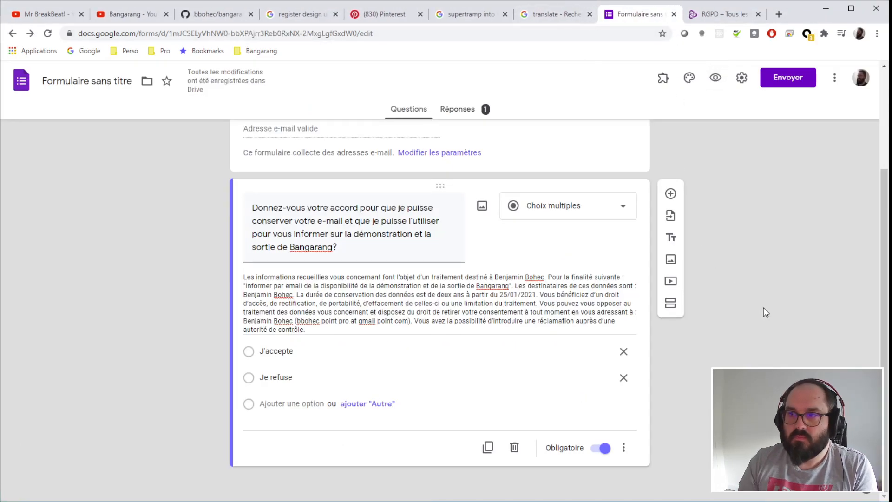
scroll(763, 308, up, 1)
scroll(720, 334, up, 2)
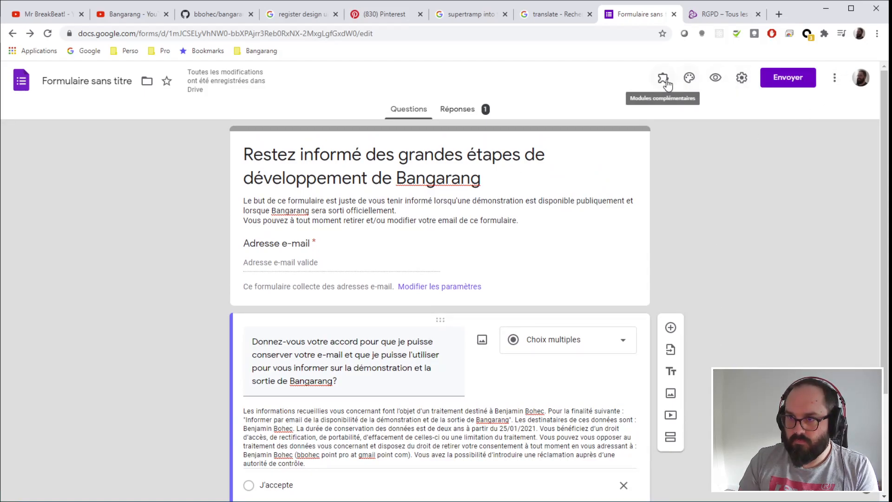
- Copy the form's shortened forms.gle link from the Envoyer dialog
click(796, 78)
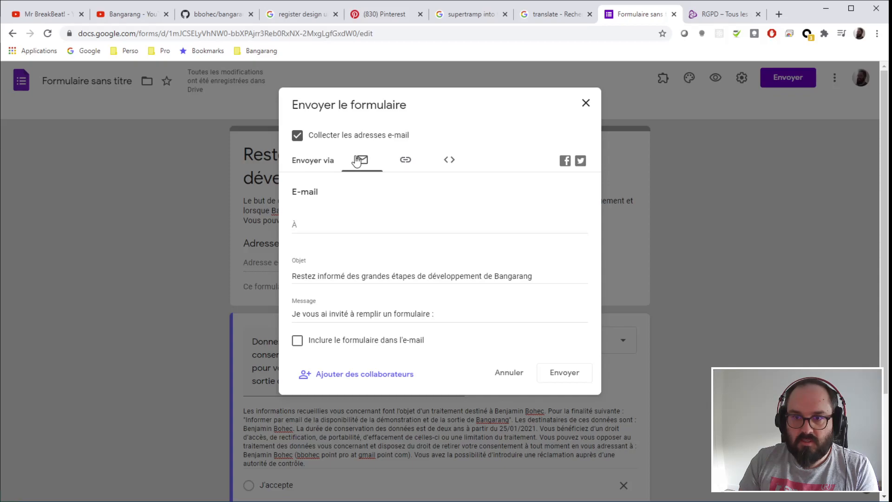
click(453, 161)
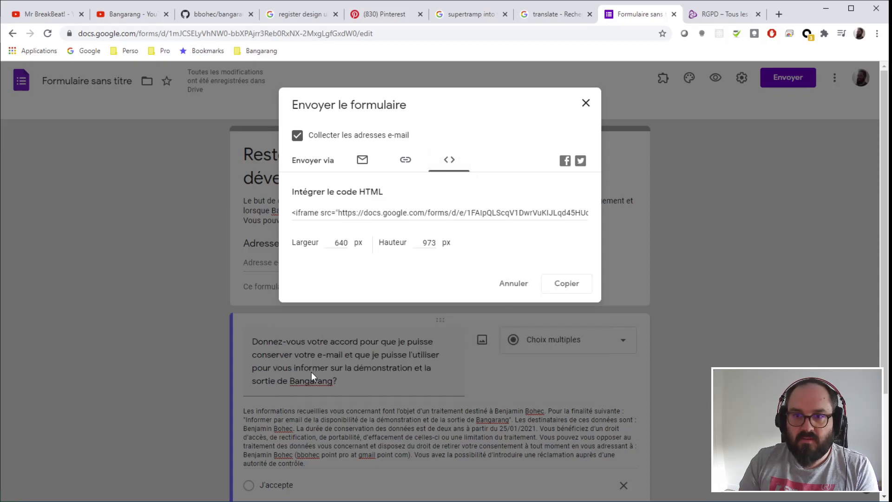
click(404, 163)
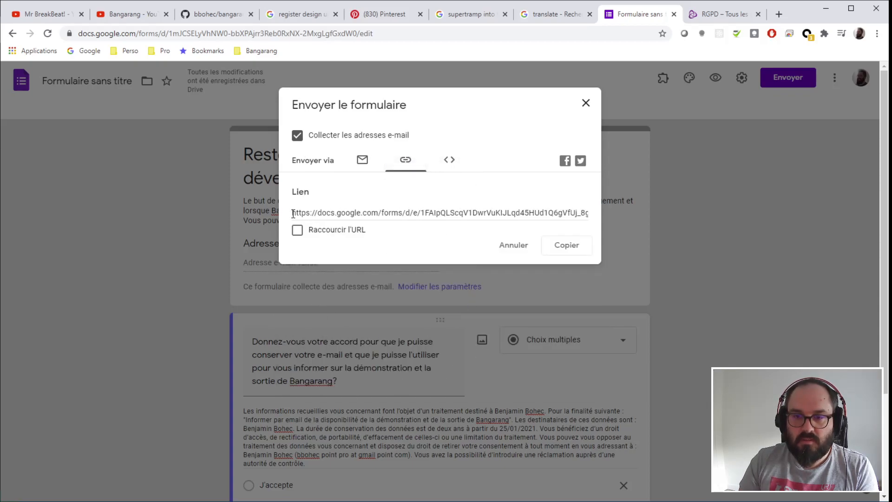
click(297, 231)
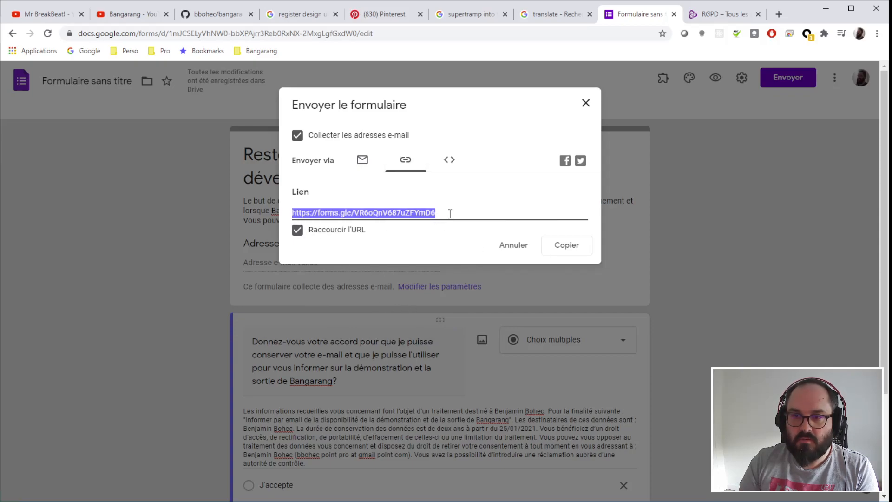
click(565, 251)
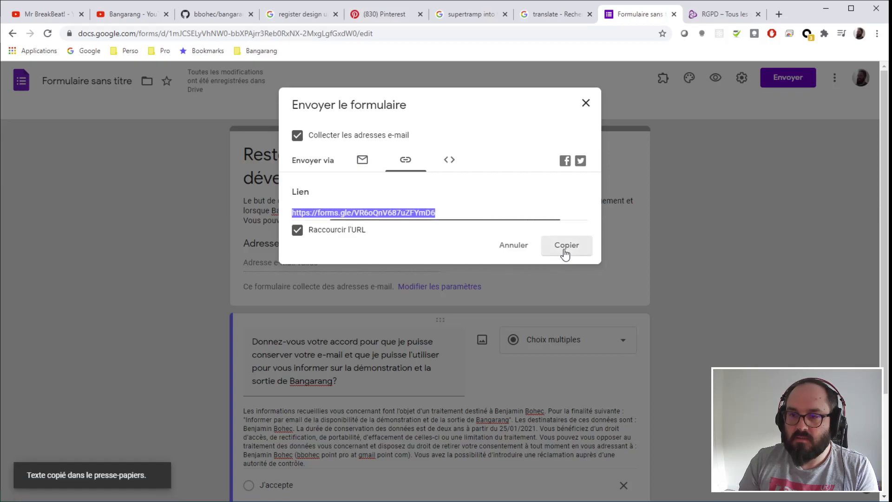
click(587, 107)
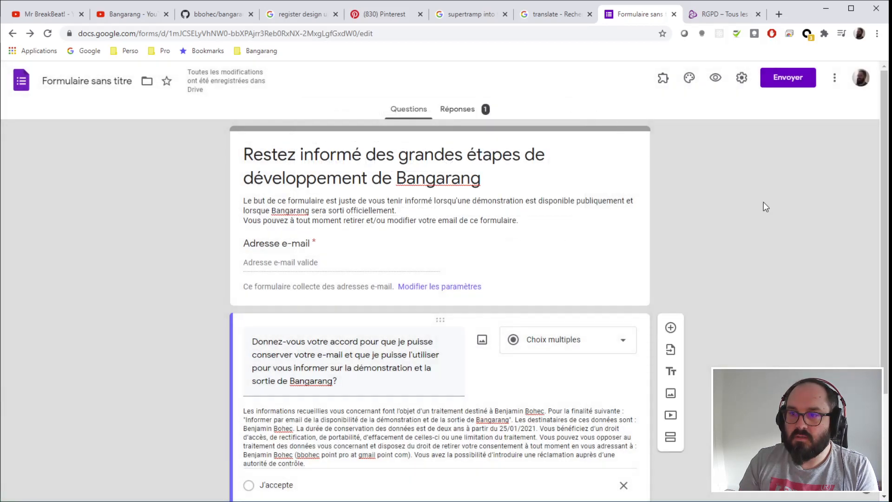
- Title the form 'Restez informé des grandes étapes de développement de Bangarang' and check its single response
click(104, 83)
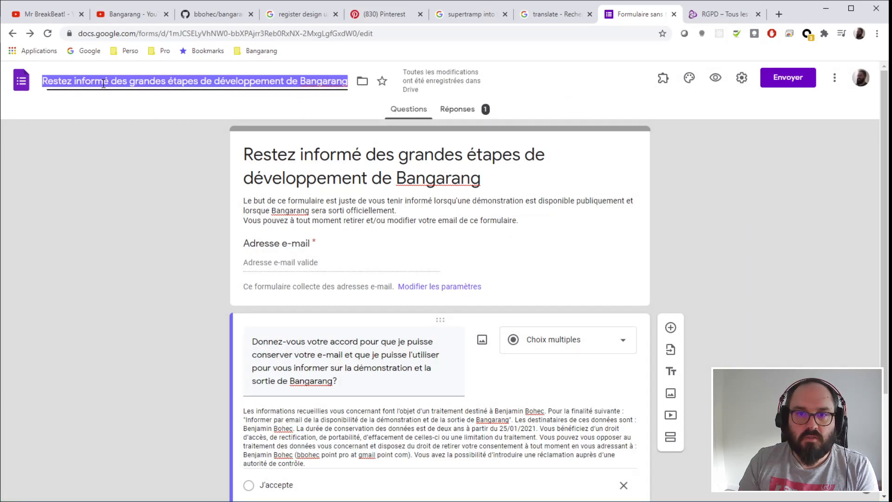
click(88, 219)
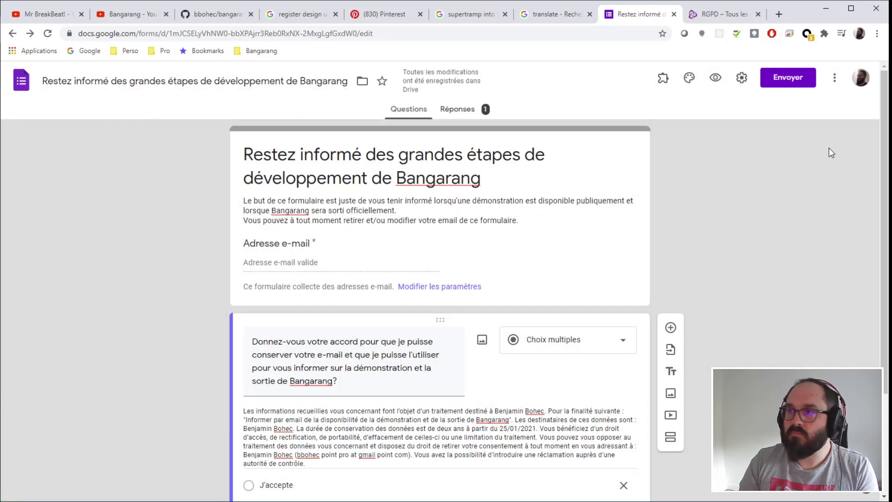
click(455, 110)
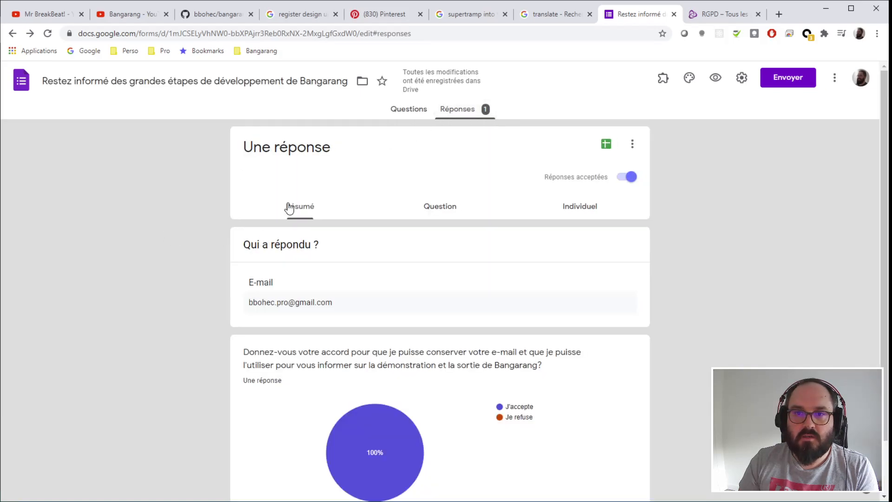
scroll(648, 375, down, 1)
scroll(588, 342, up, 1)
click(415, 114)
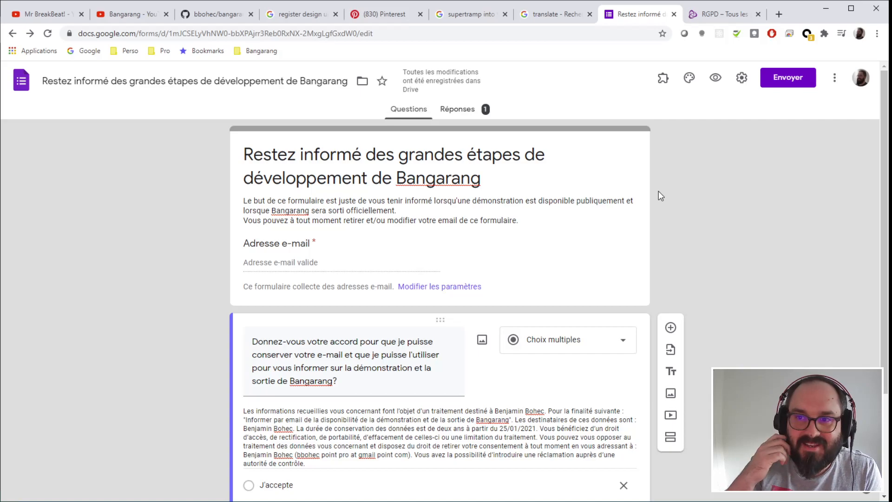
- Scroll through the finished form's questions to review them
scroll(198, 219, down, 3)
scroll(199, 219, up, 3)
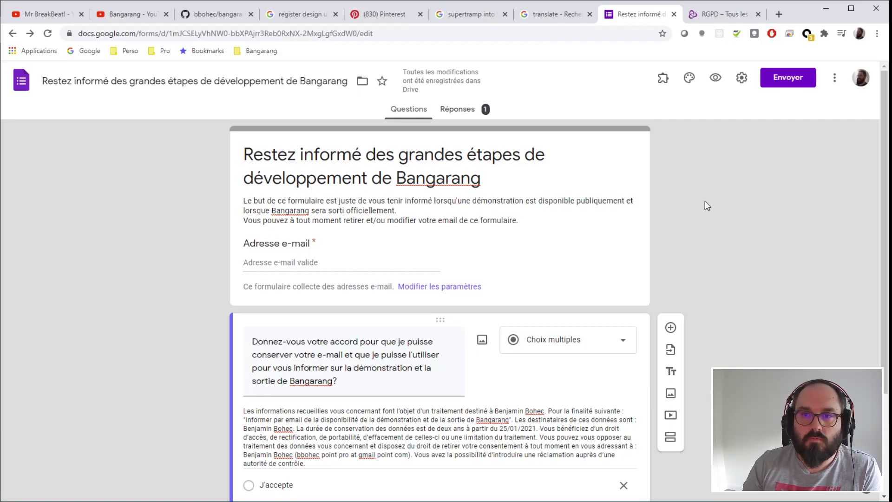
scroll(204, 221, down, 3)
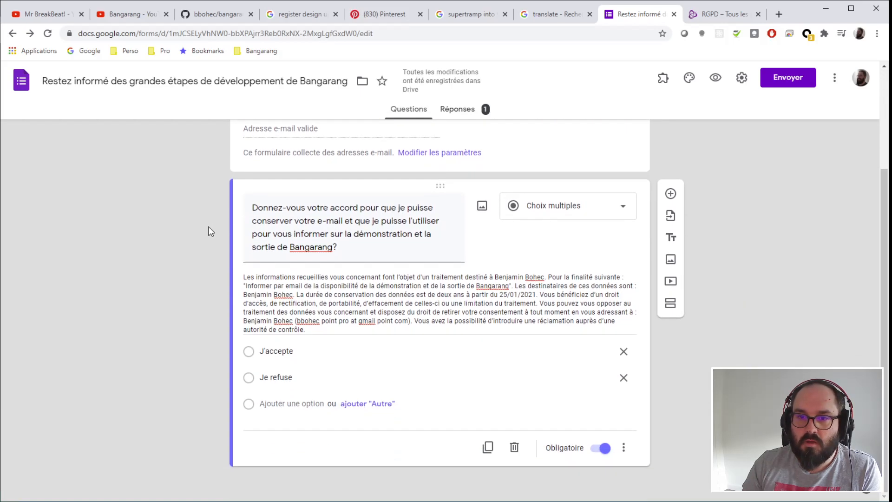
scroll(210, 231, up, 3)
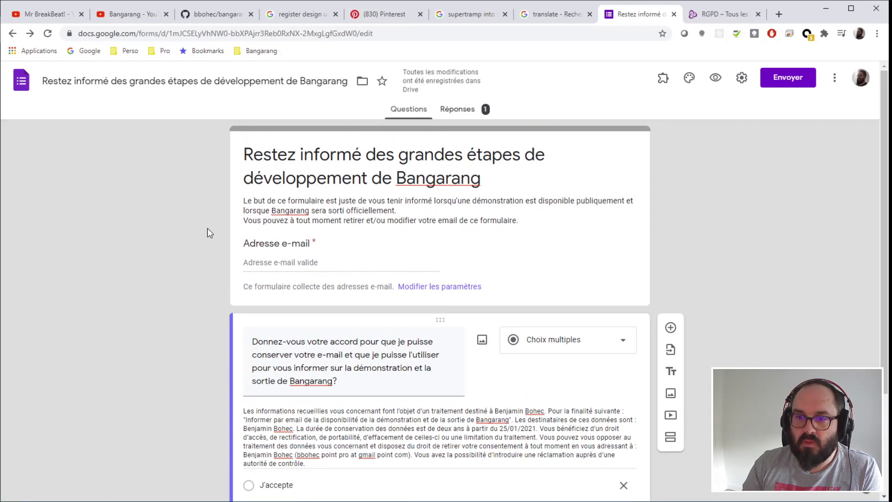